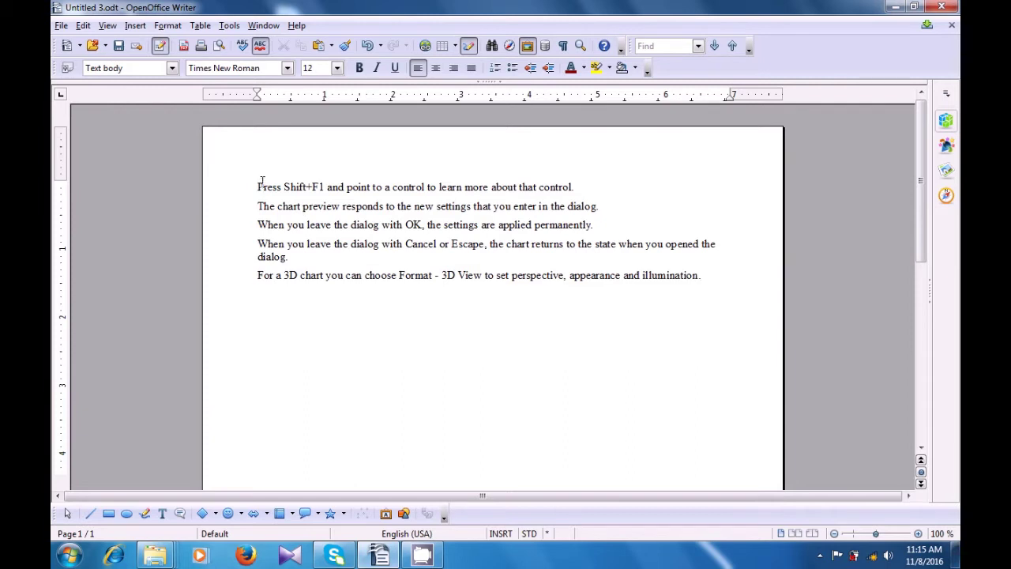
Set all of the document's text to font size 15 and the font Vijaya.
drag(256, 180, 646, 350)
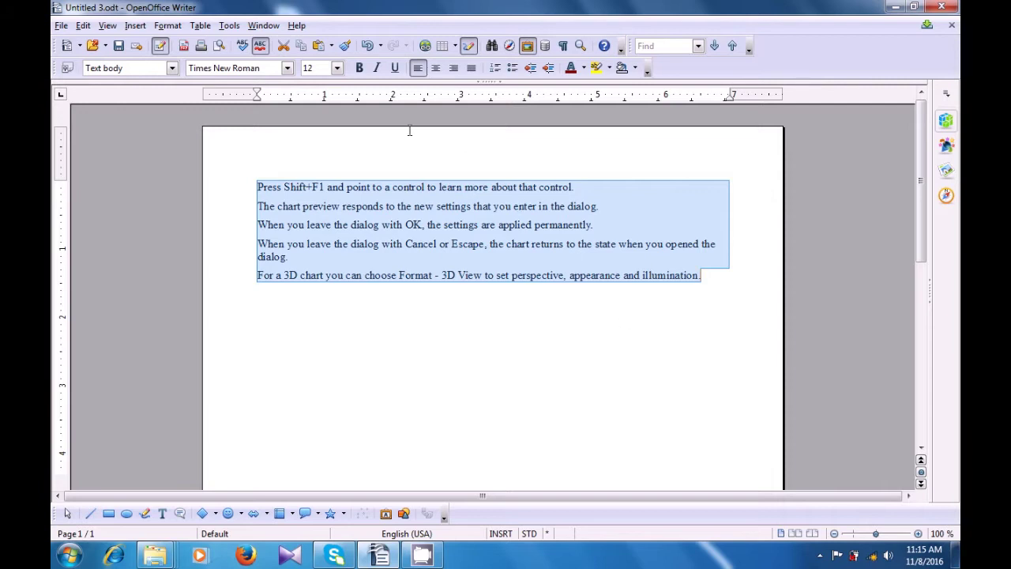
click(337, 68)
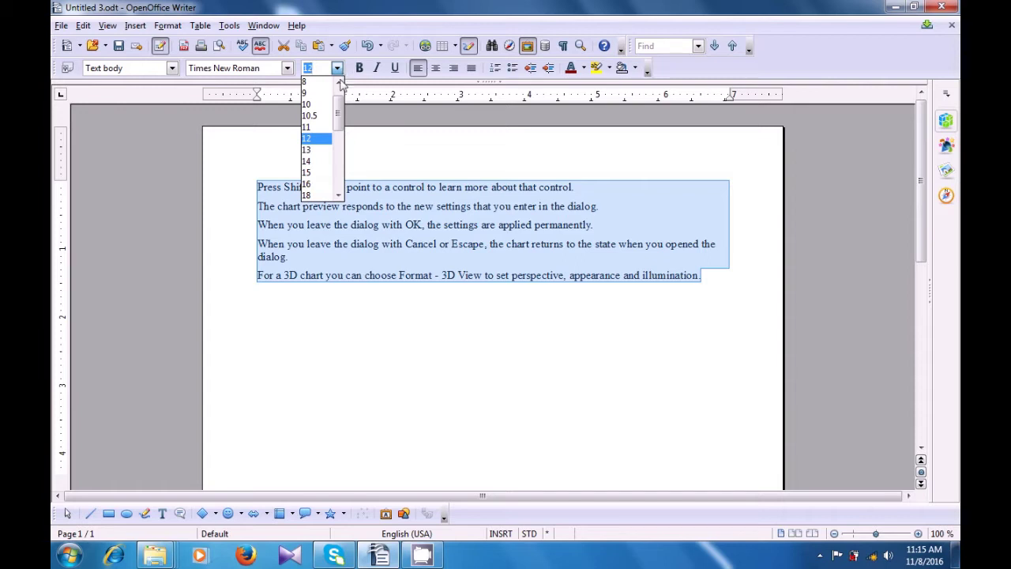
click(305, 179)
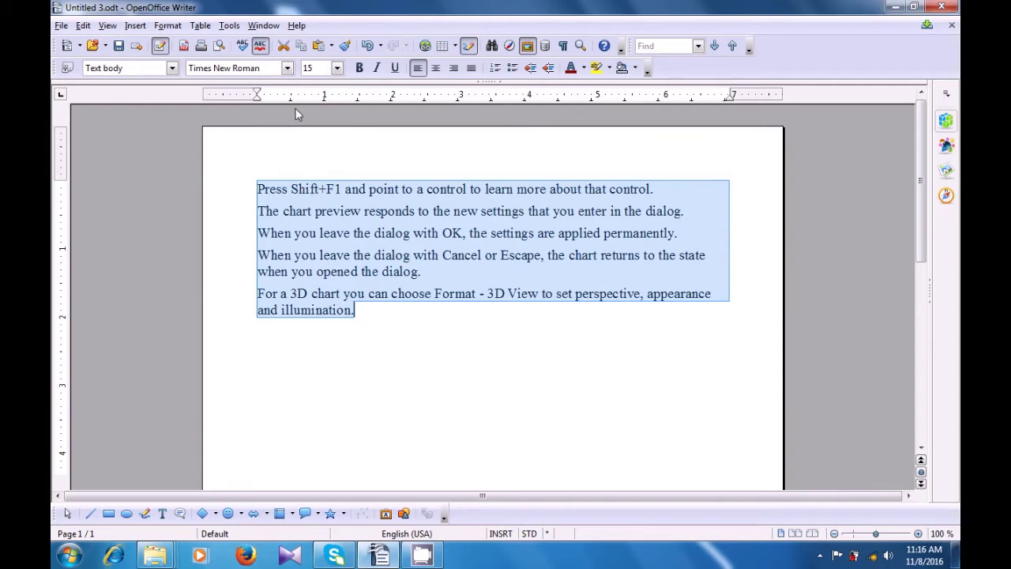
click(287, 69)
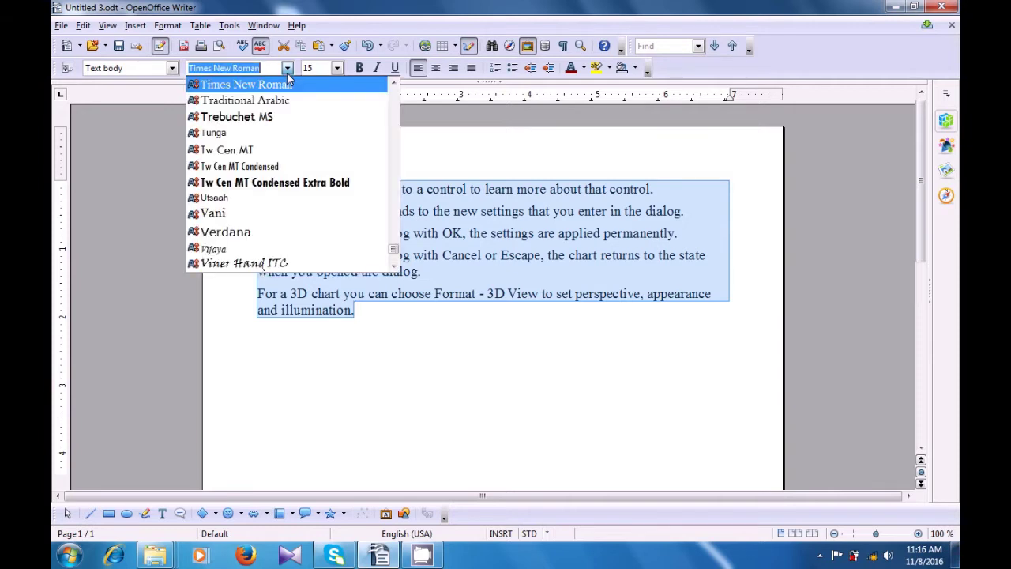
scroll(278, 158, down, 2)
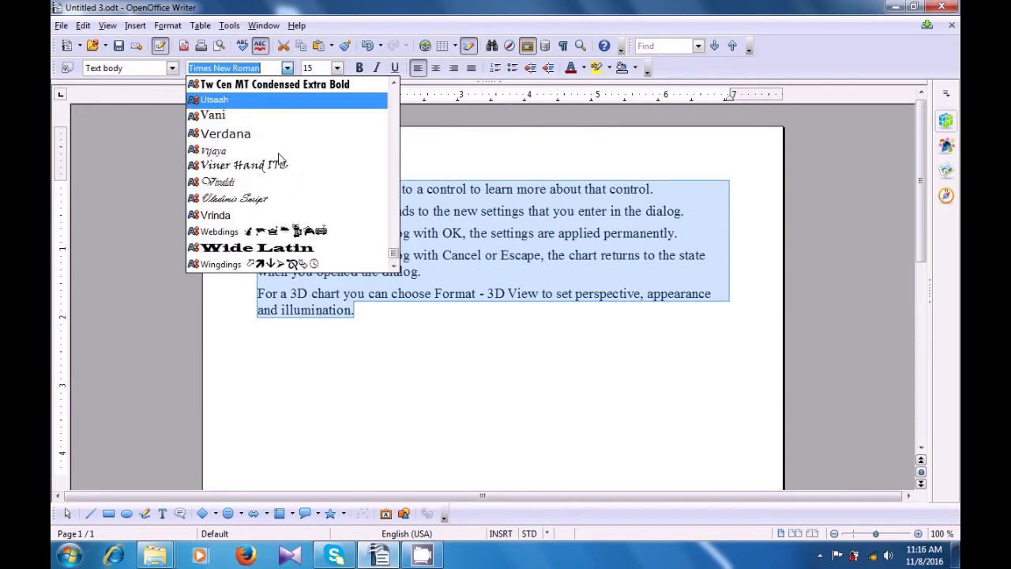
scroll(278, 158, down, 1)
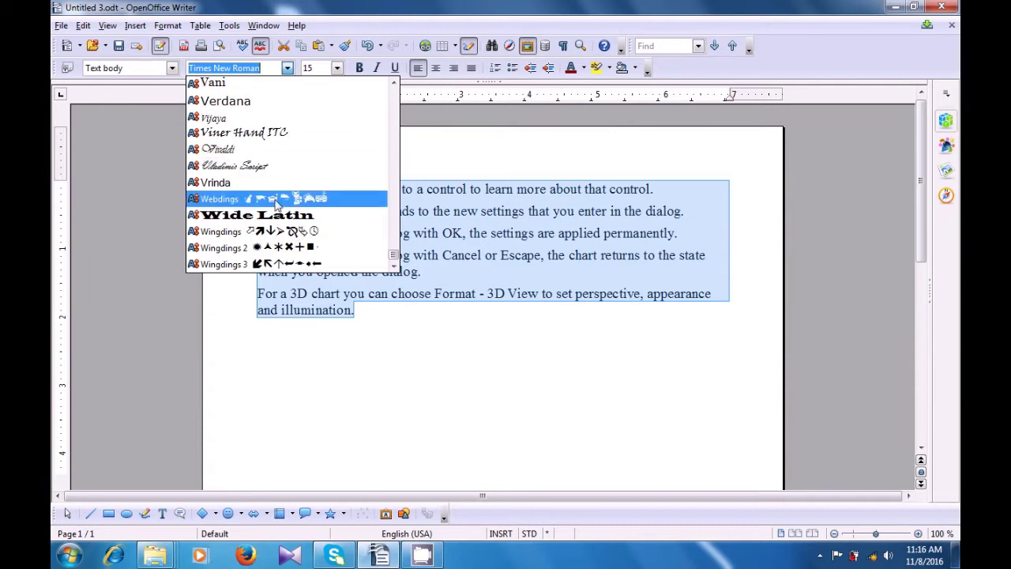
click(241, 125)
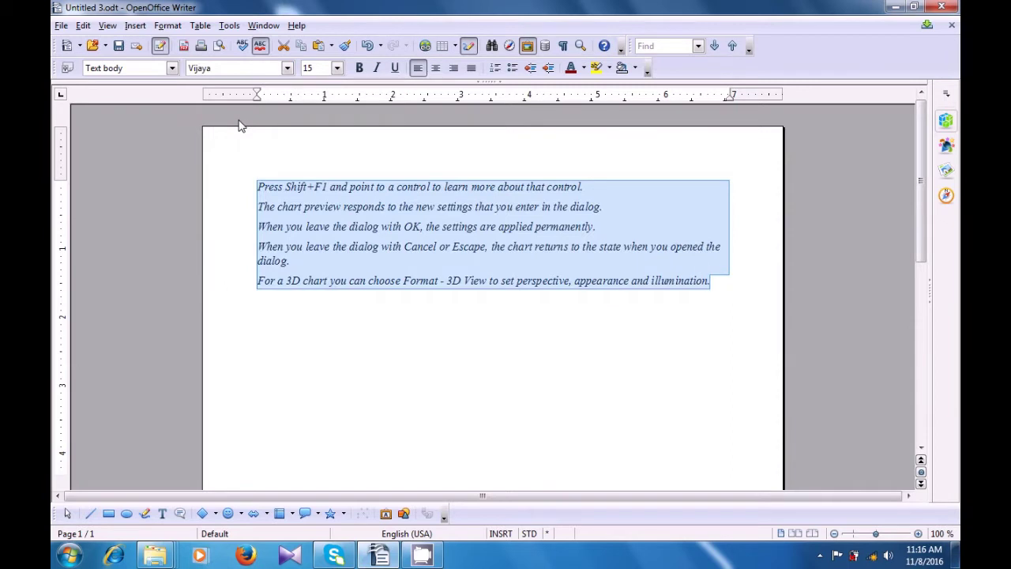
click(318, 310)
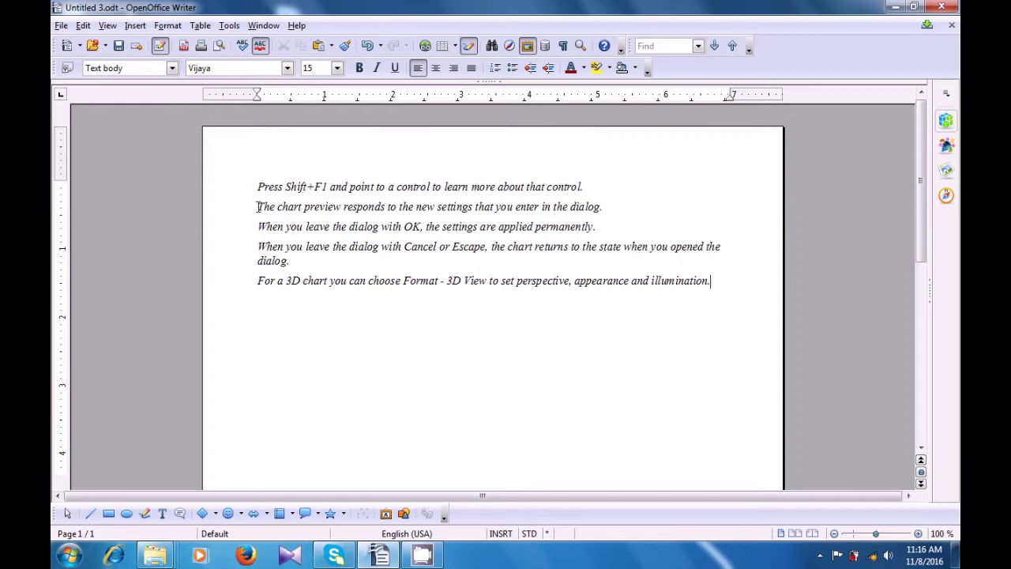
Make all of the document's text bold.
drag(257, 186, 720, 287)
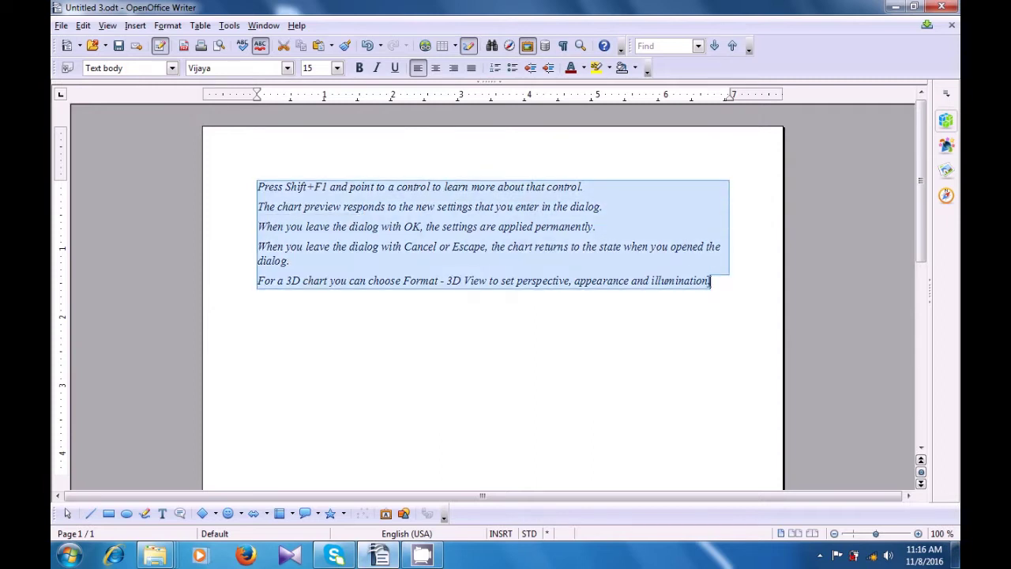
click(360, 69)
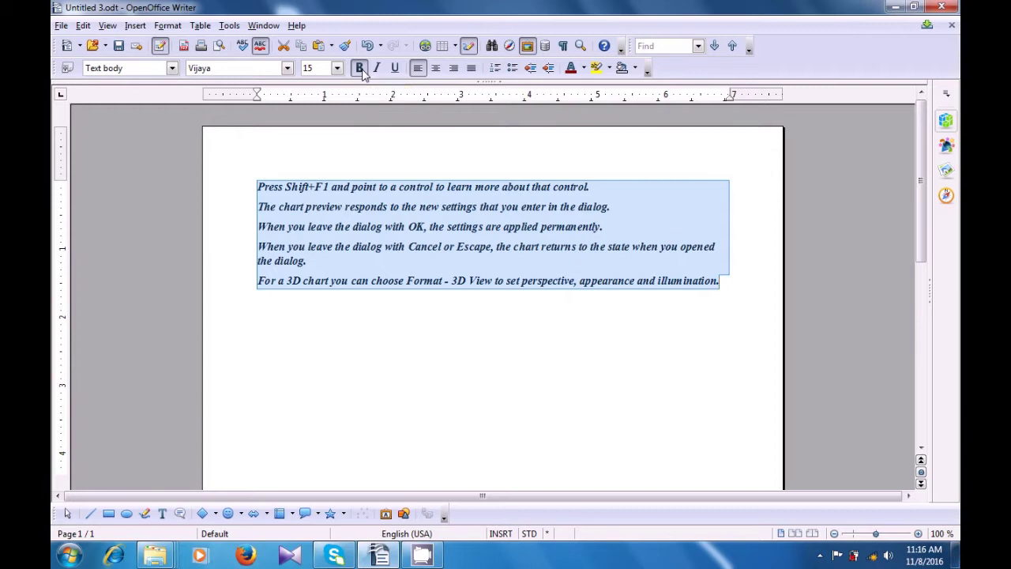
click(361, 280)
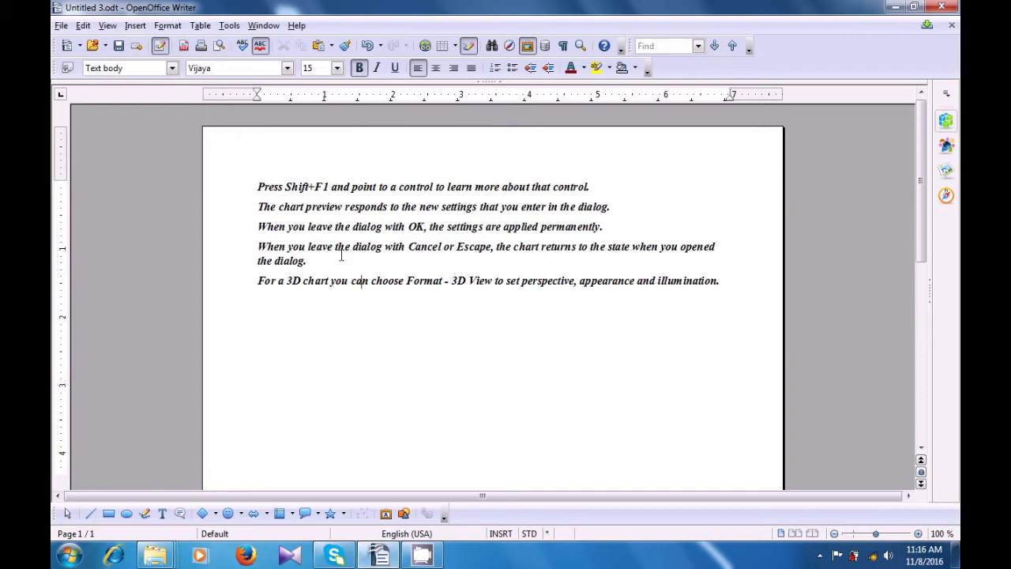
Turn the two paragraphs starting with "When you leave the dialog" into bulleted list items.
click(259, 226)
click(511, 68)
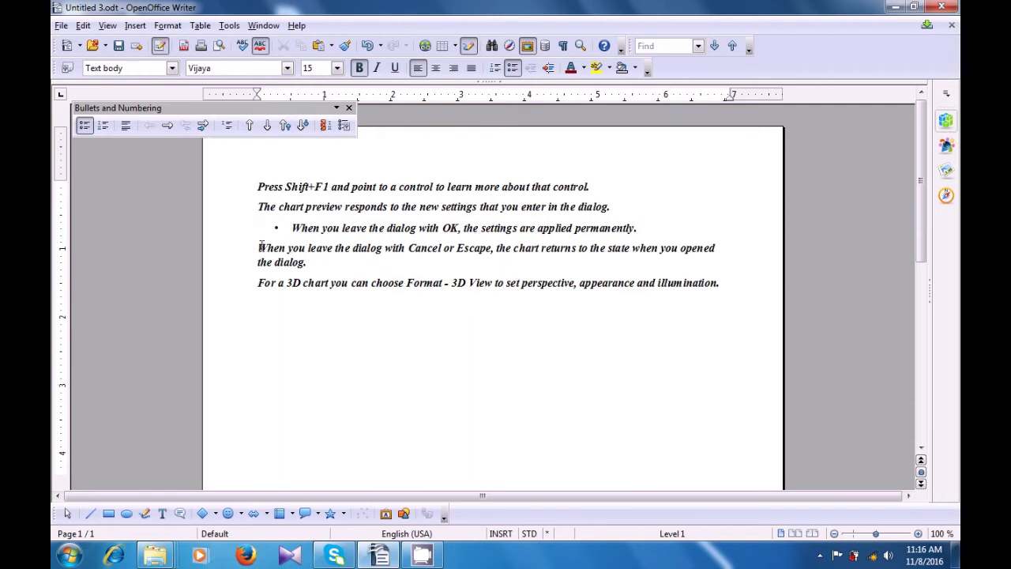
click(258, 247)
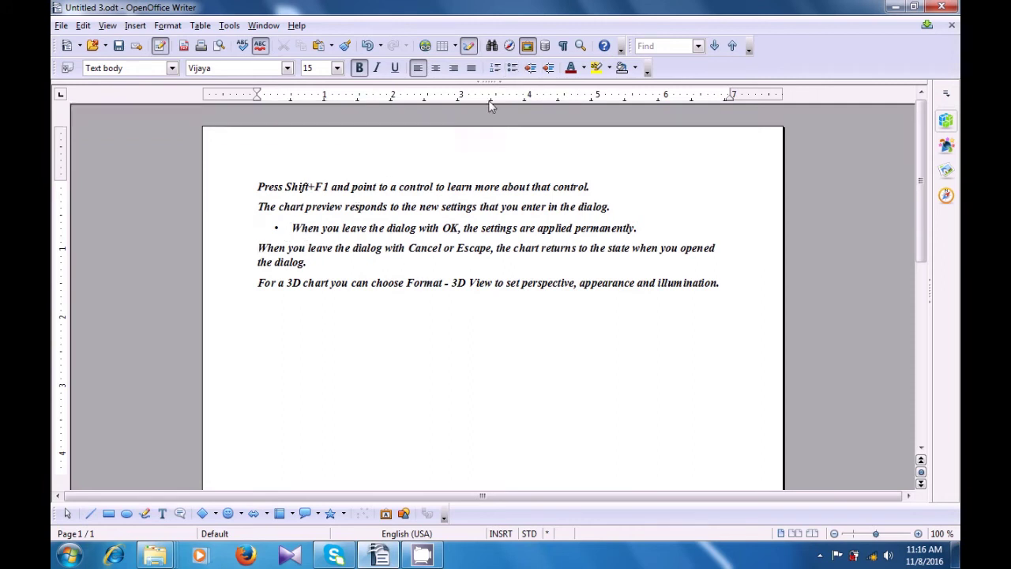
click(512, 68)
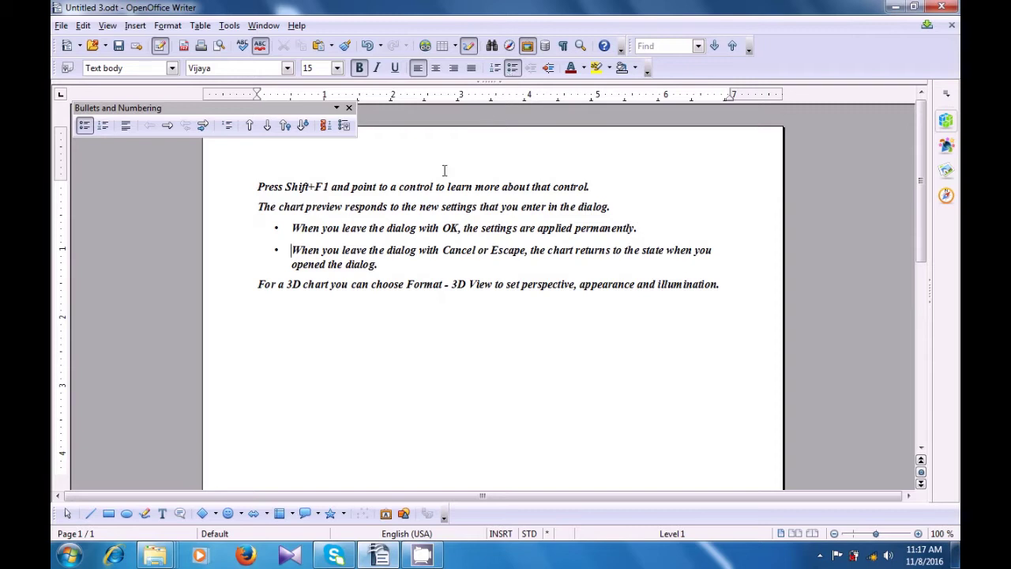
Color the text of the first two paragraphs Pink 3.
click(257, 186)
drag(258, 186, 632, 209)
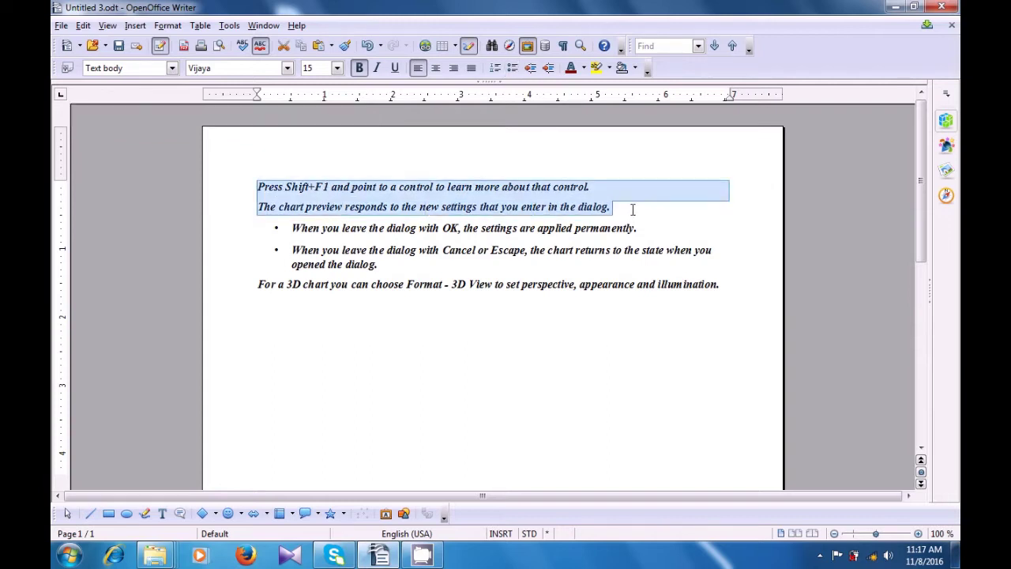
click(585, 68)
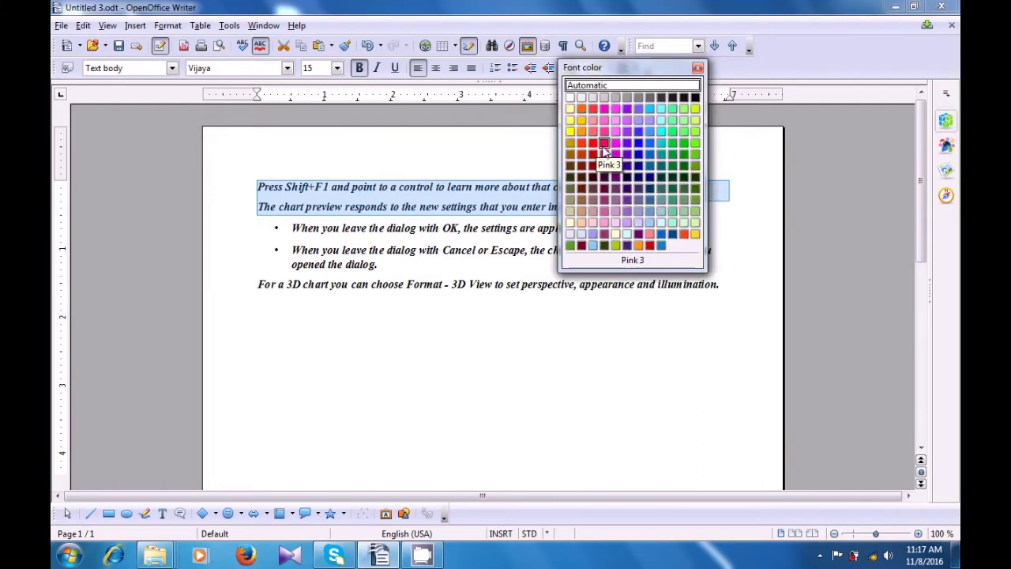
click(604, 144)
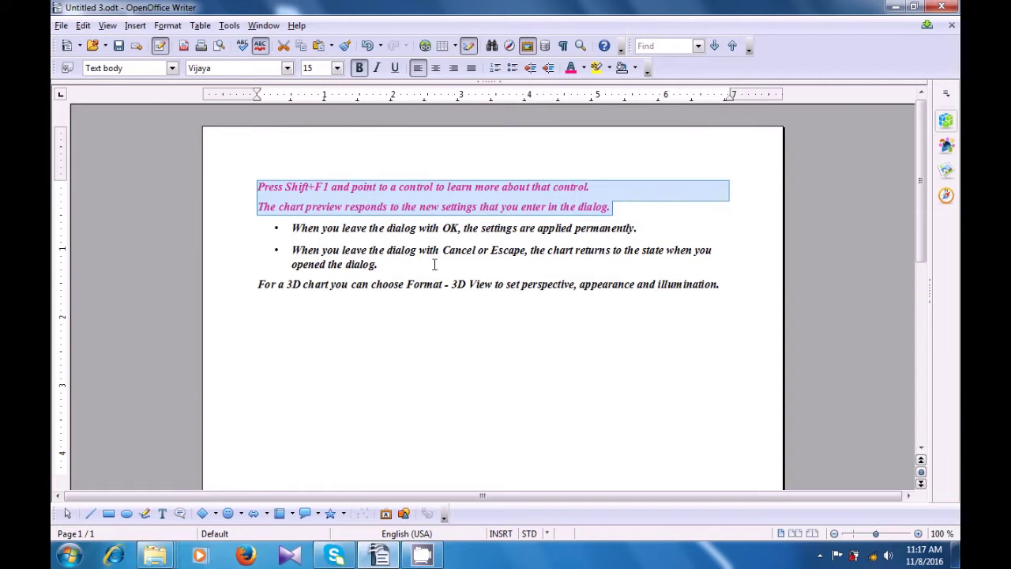
Color the last paragraph, starting with "For a 3D chart", Magenta 4.
drag(258, 284, 707, 298)
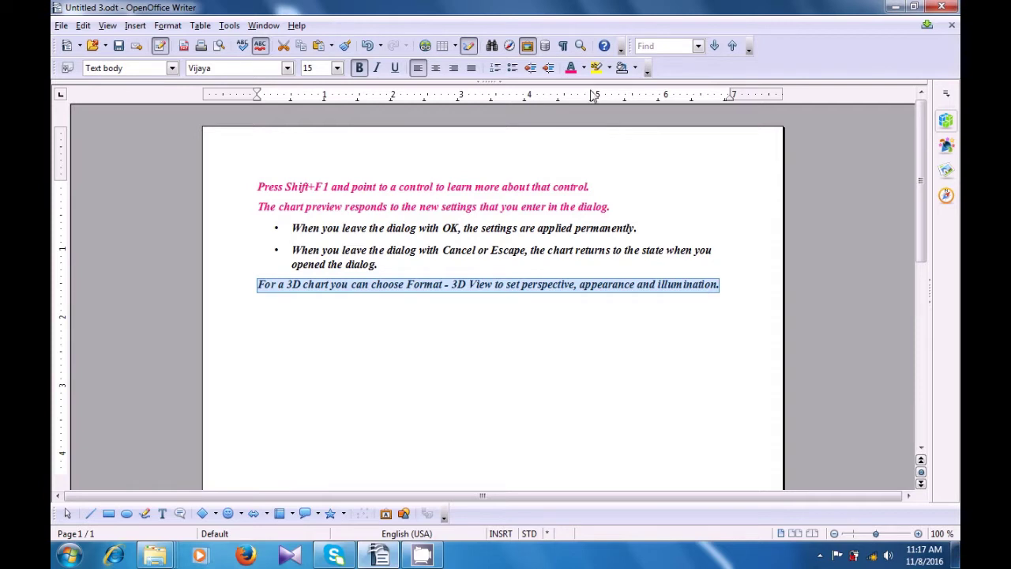
click(583, 67)
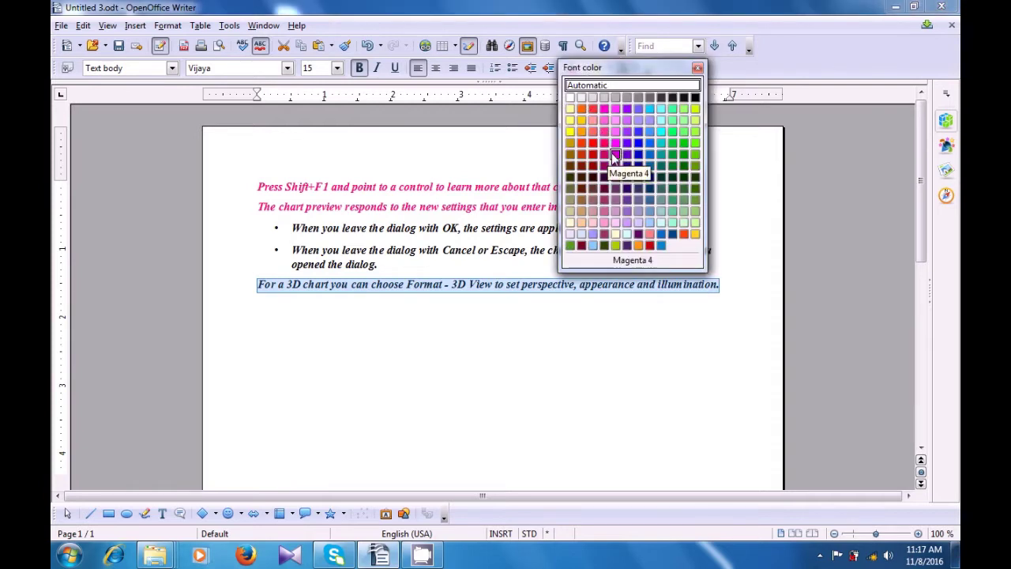
click(615, 155)
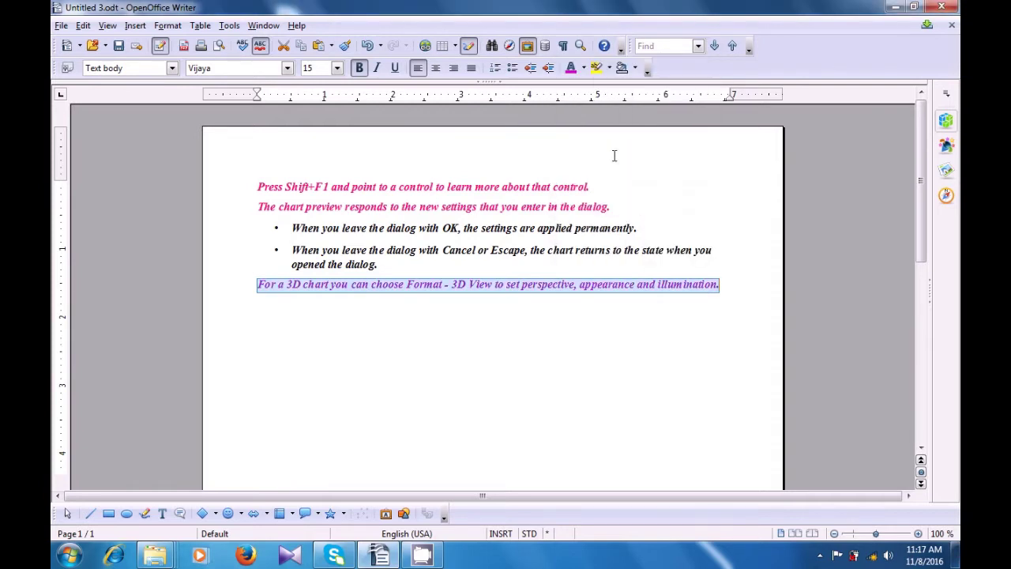
click(599, 249)
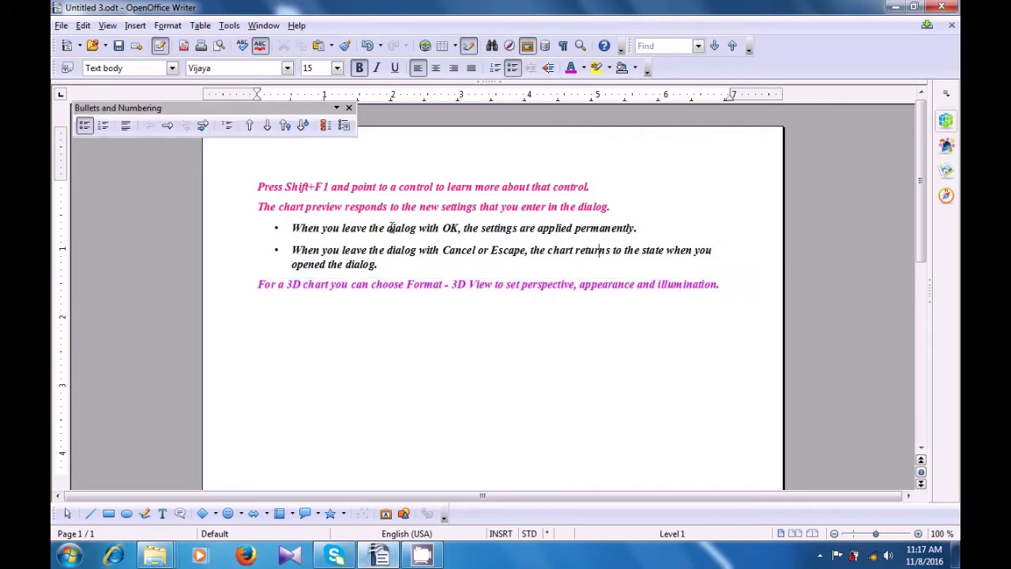
Underline the text of both bulleted items and highlight it in light green.
double_click(289, 228)
drag(332, 239, 400, 266)
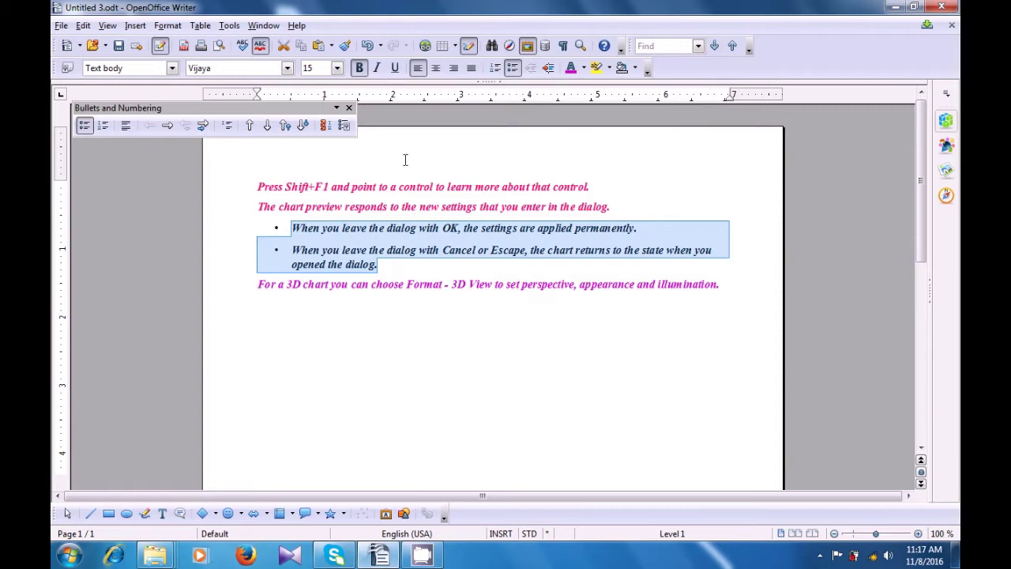
click(395, 68)
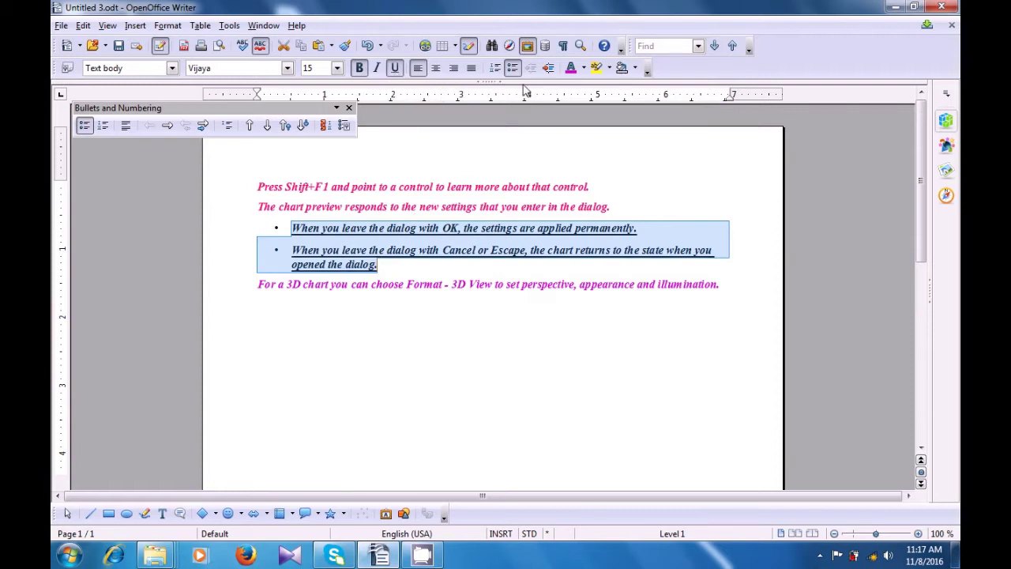
click(609, 69)
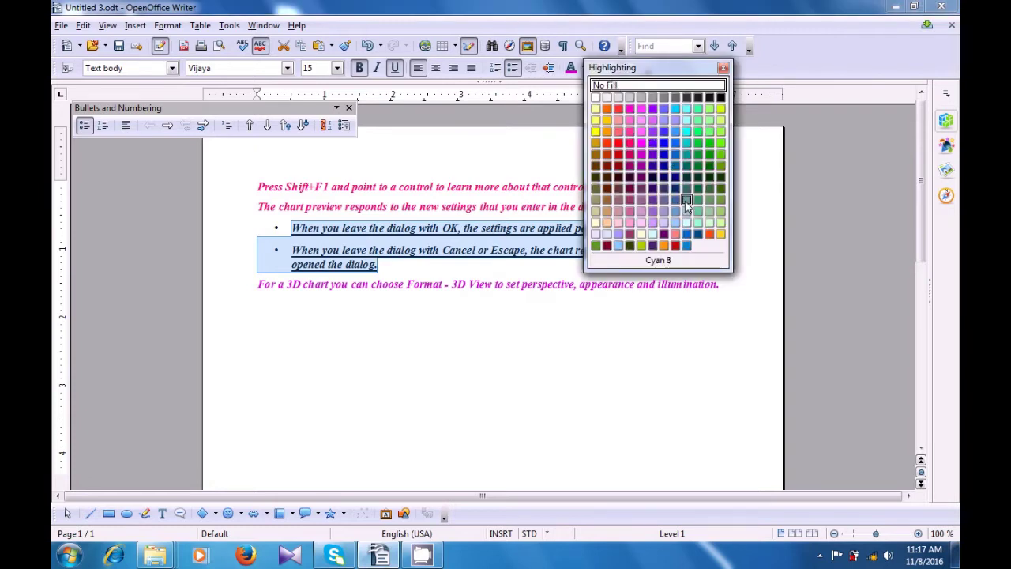
click(698, 222)
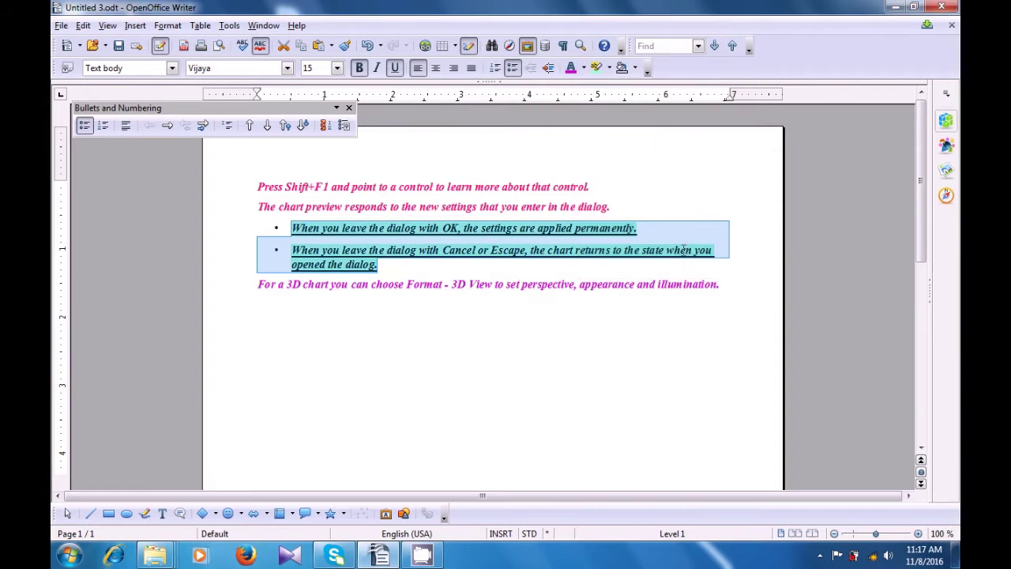
click(667, 316)
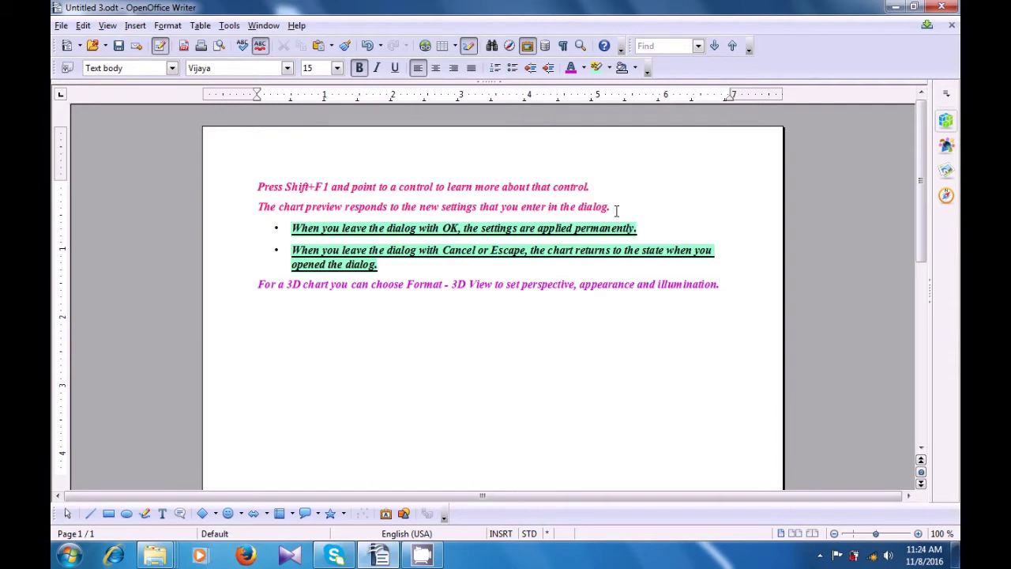
Insert a page break after the second pink paragraph, moving the bulleted items and last paragraph to a new page.
key(ctrl+Return)
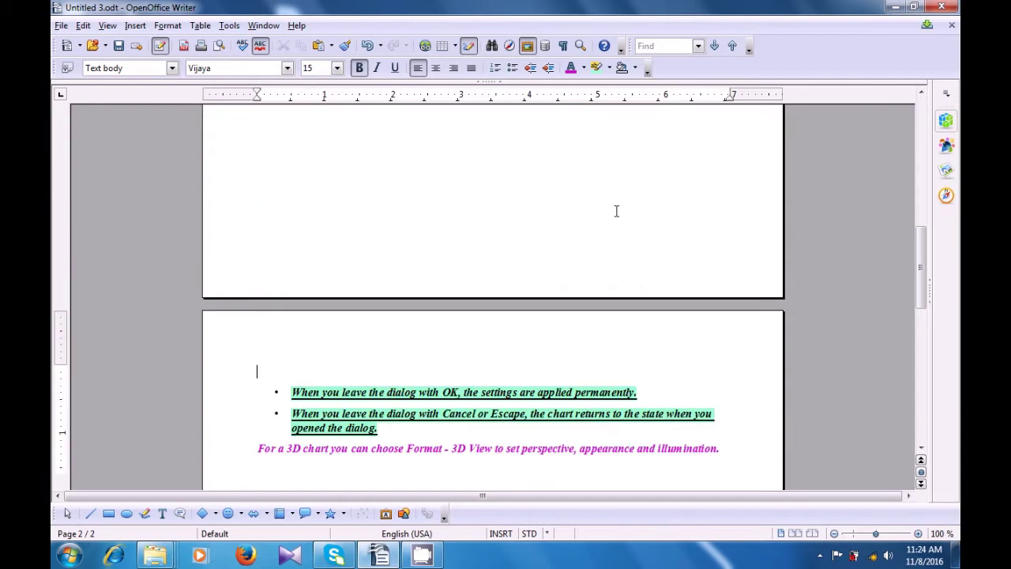
scroll(616, 211, up, 10)
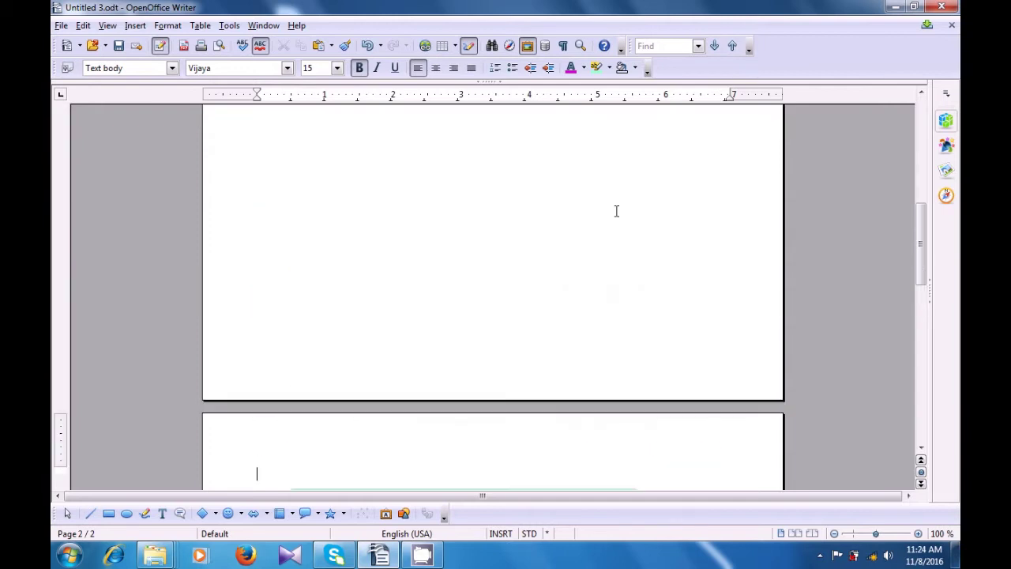
scroll(616, 211, up, 2)
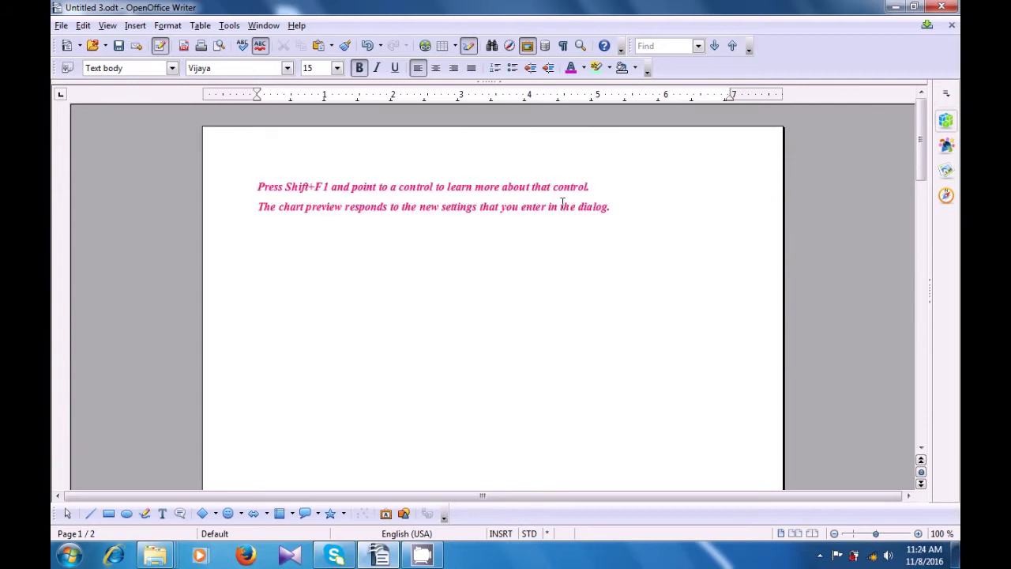
click(625, 210)
scroll(634, 256, down, 10)
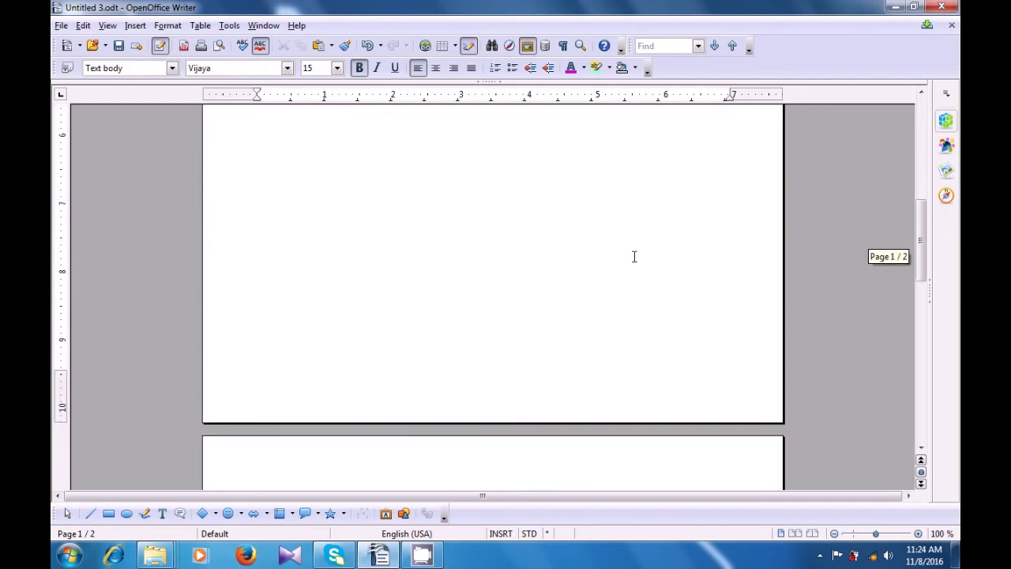
scroll(633, 256, down, 5)
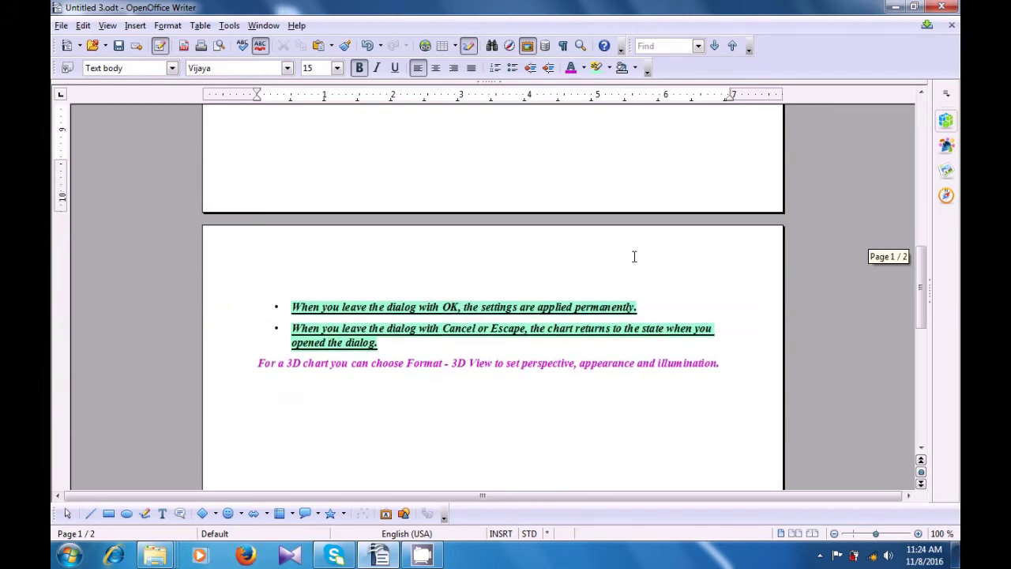
scroll(633, 256, down, 1)
click(557, 311)
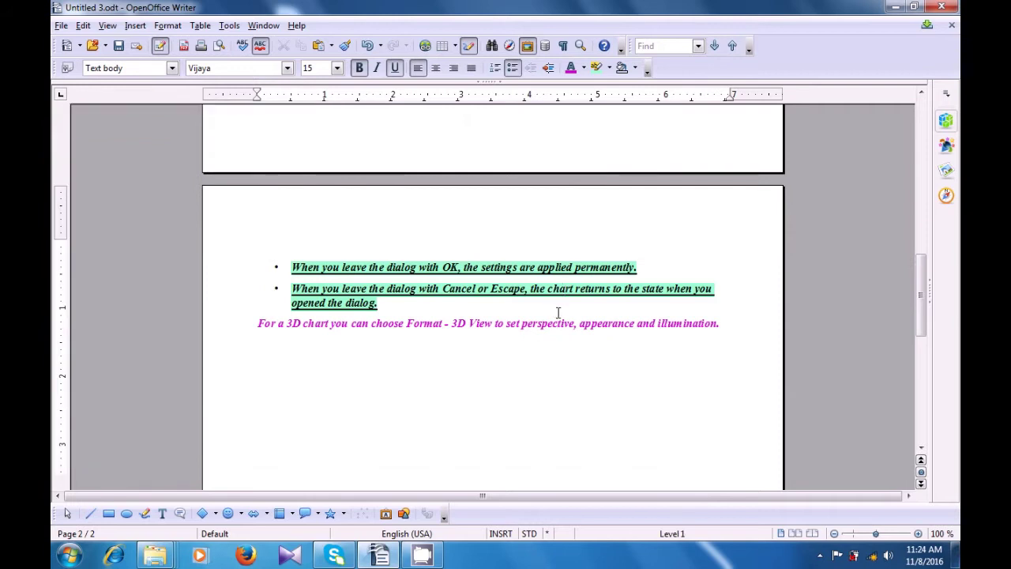
Insert a footnote inside the parentheses of "Cs()" on the first page, using the © special character as its mark.
scroll(558, 313, up, 7)
scroll(558, 313, up, 10)
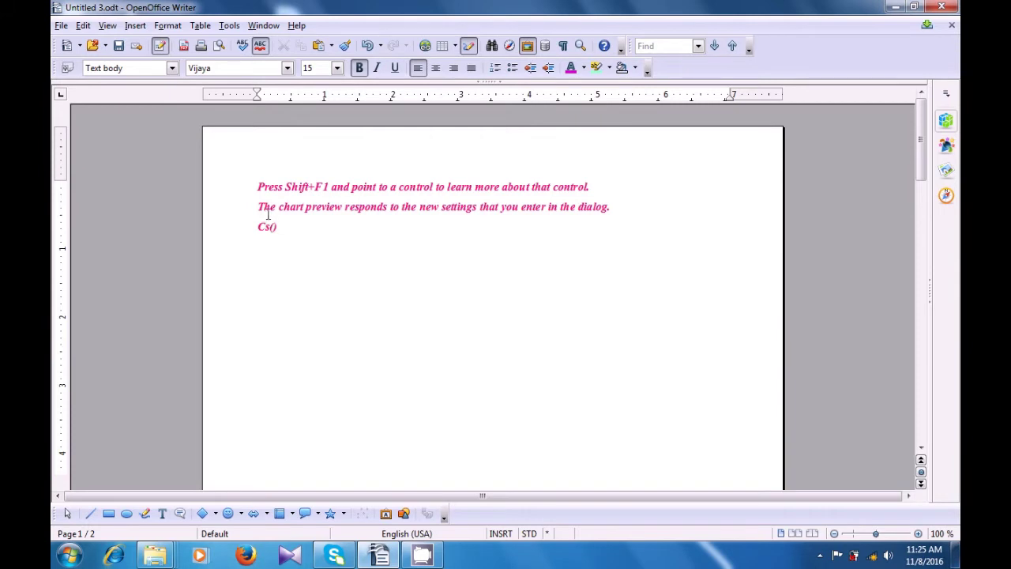
click(143, 29)
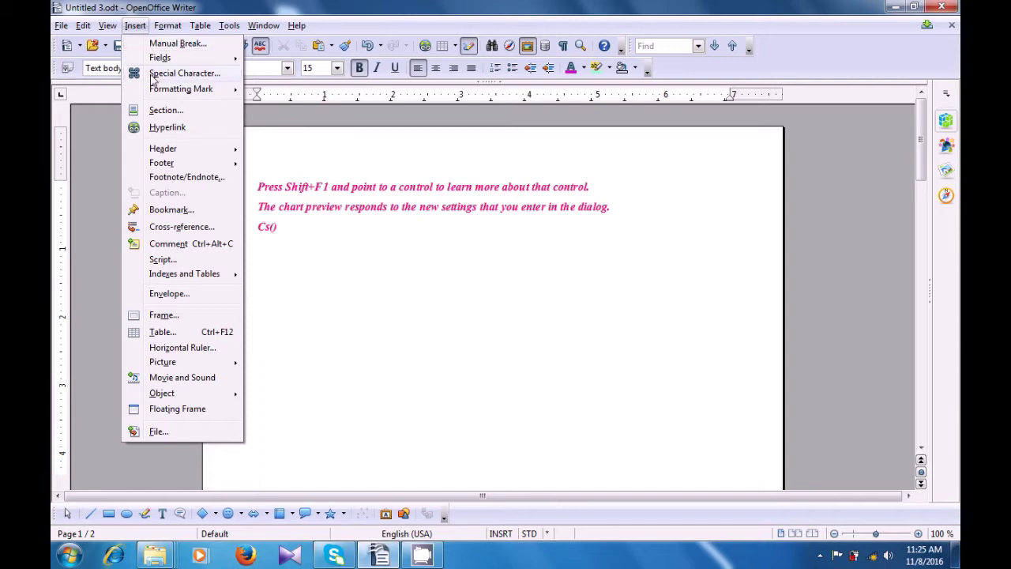
click(171, 176)
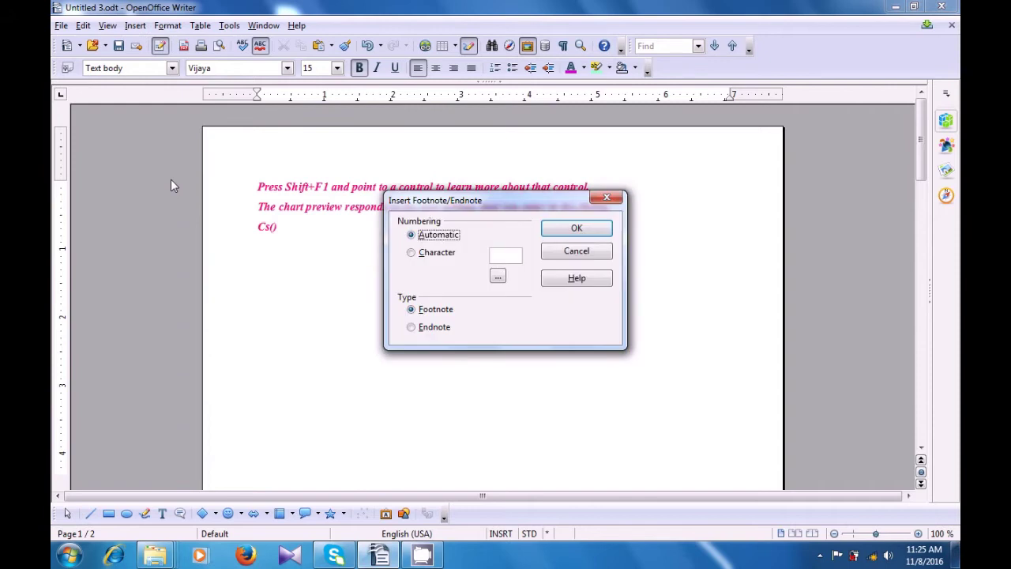
click(412, 253)
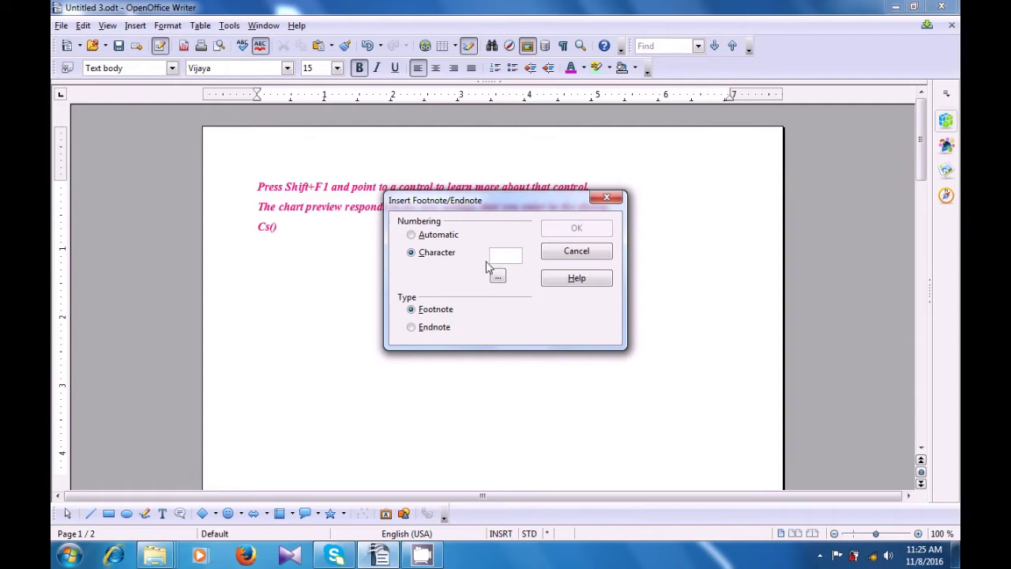
text(c)
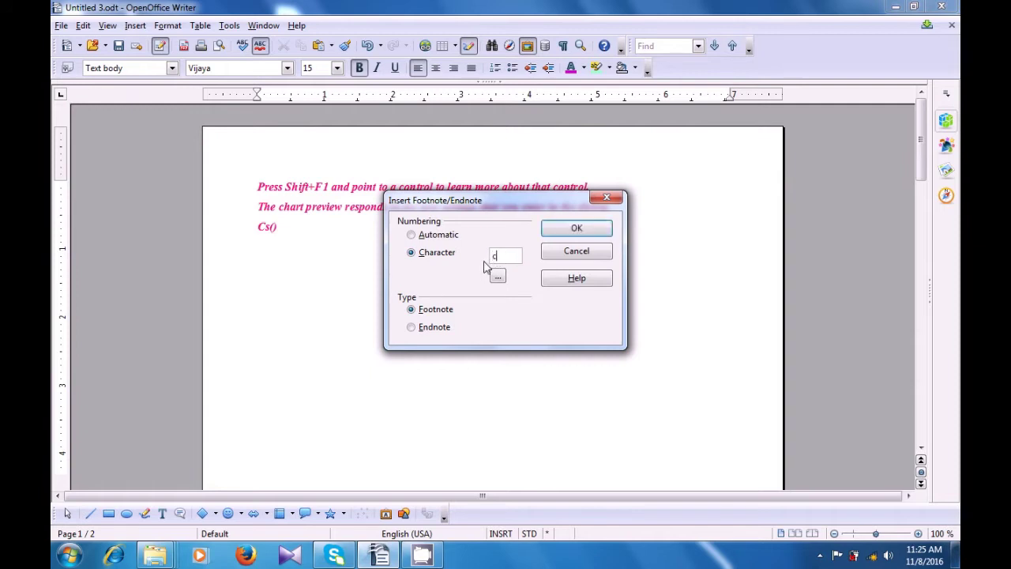
click(497, 277)
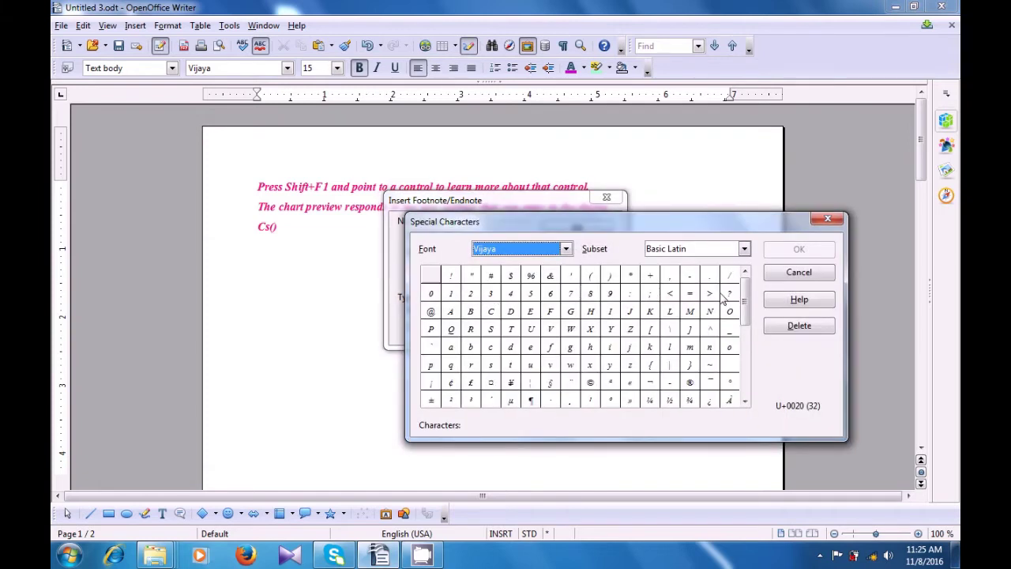
mouse_move(744, 301)
mouse_down()
mouse_move(737, 357)
mouse_move(735, 310)
mouse_up()
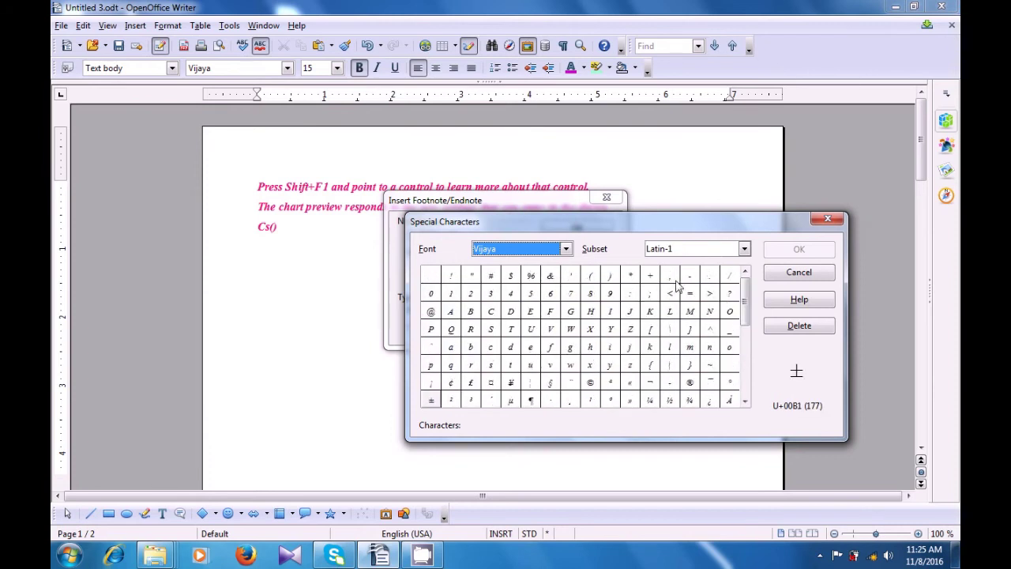
click(590, 383)
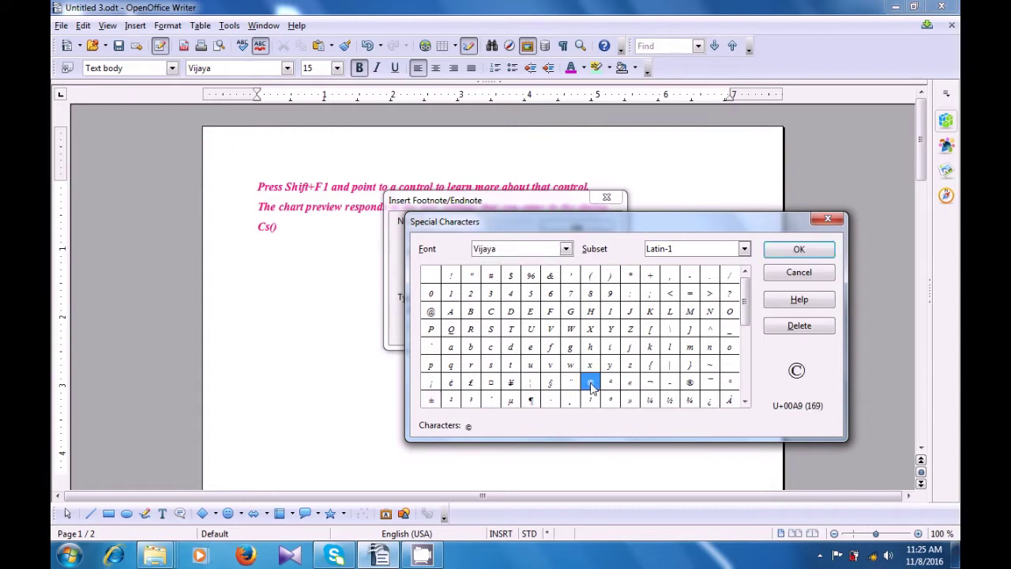
click(776, 249)
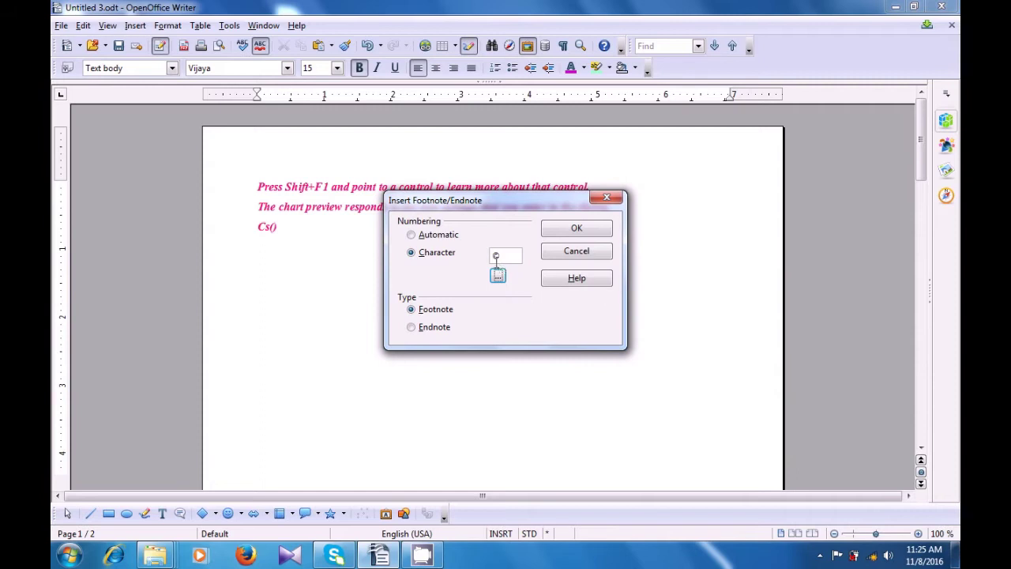
click(411, 312)
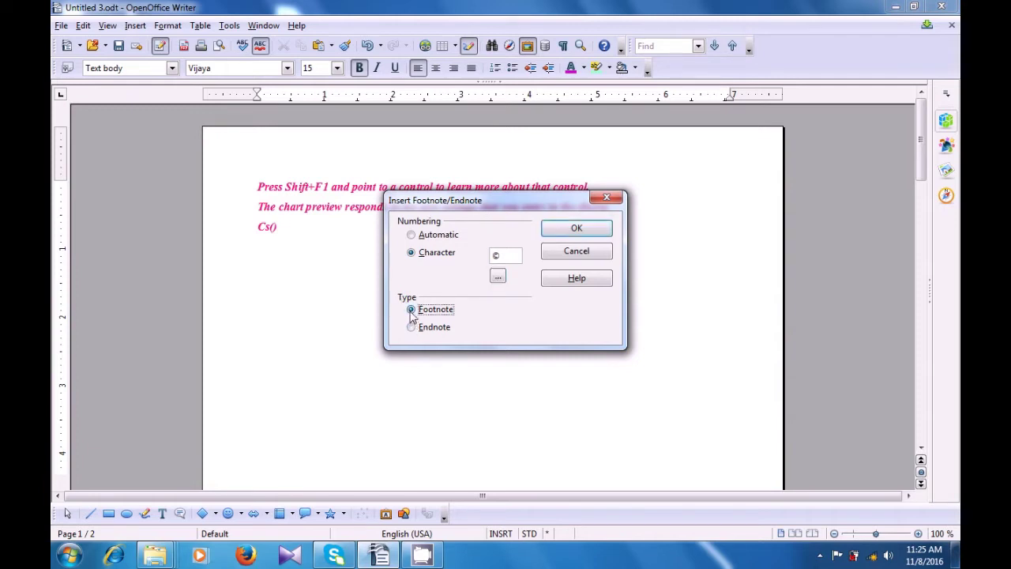
click(576, 228)
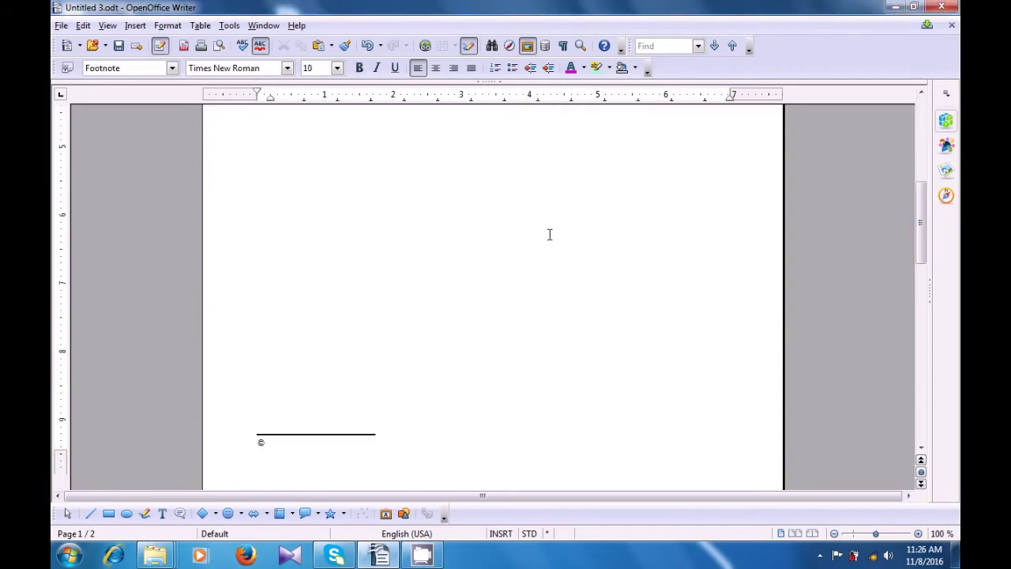
Enter "Computer Shiksha" as the © footnote's text and follow the link between its reference and the note in both directions.
text(Computer Shiksha)
click(263, 446)
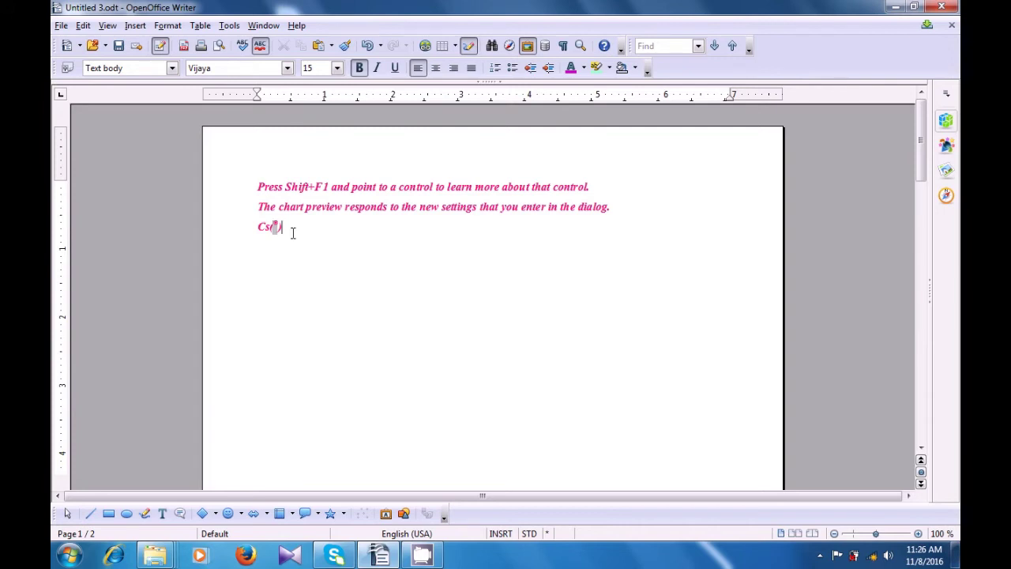
mouse_move(277, 230)
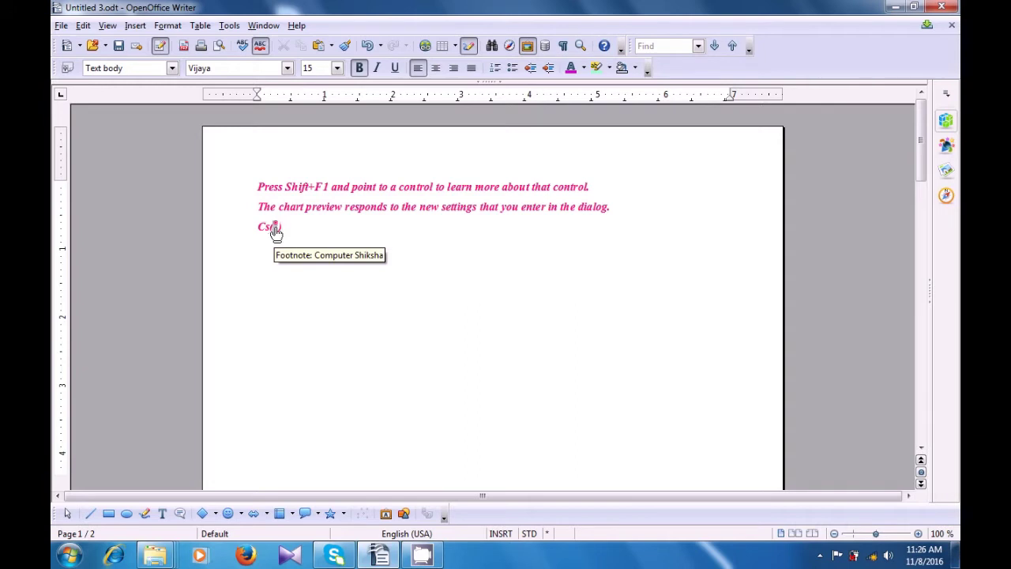
click(277, 231)
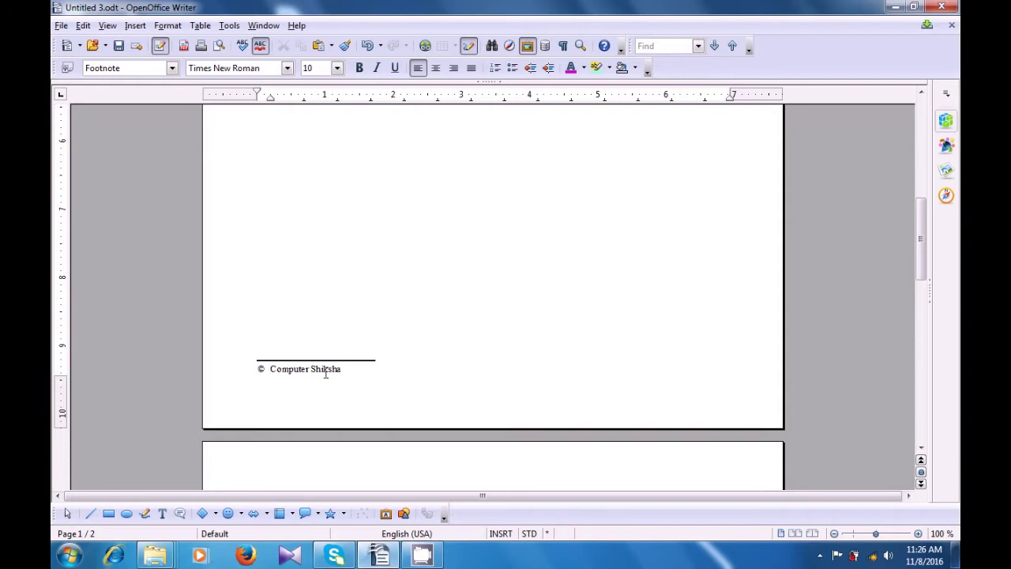
click(262, 376)
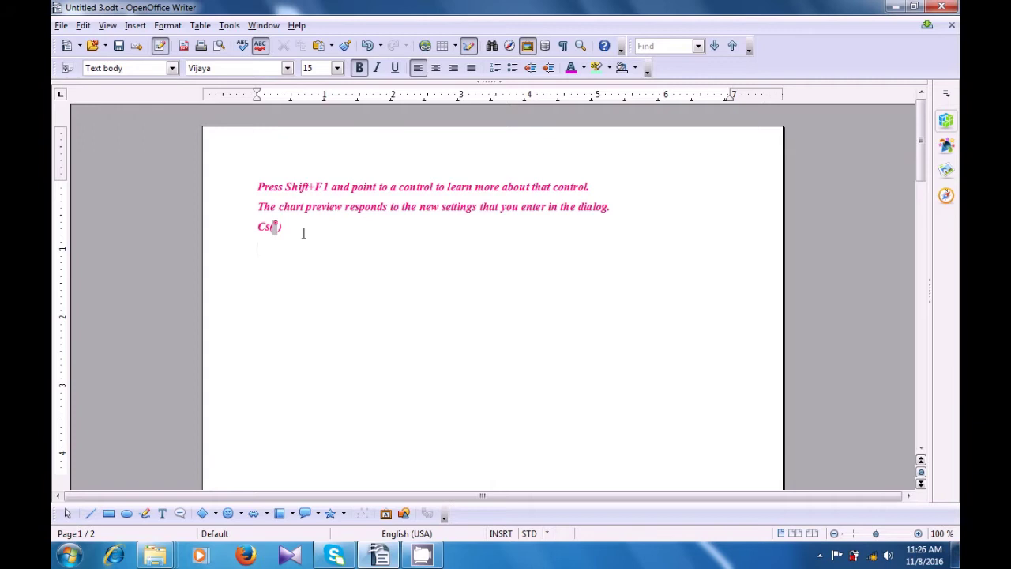
Add the line "Le ()" below "Cs" and insert an automatically numbered footnote inside its parentheses.
text(()
text(L)
text(e)
text( ()
text())
click(142, 27)
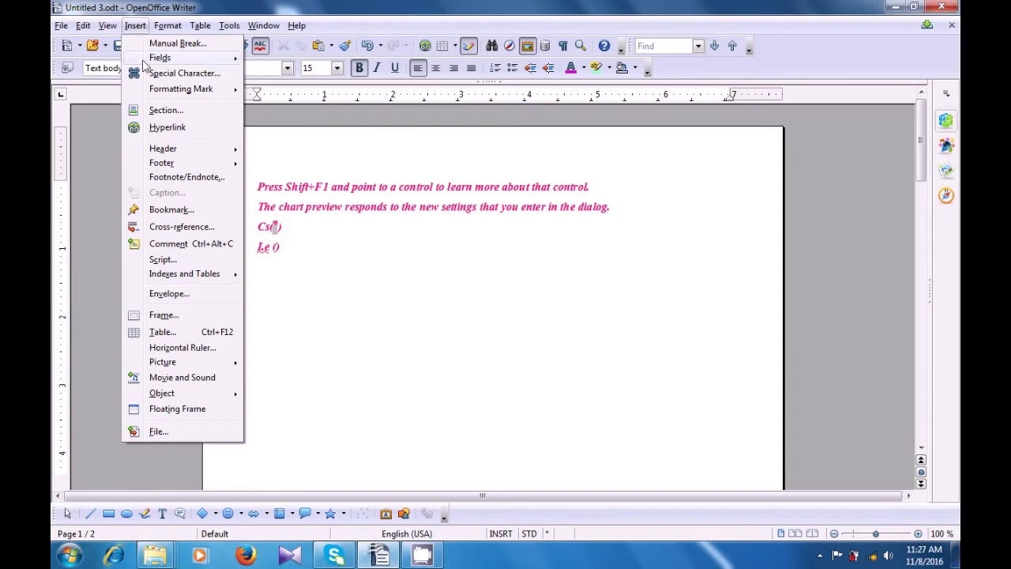
click(153, 177)
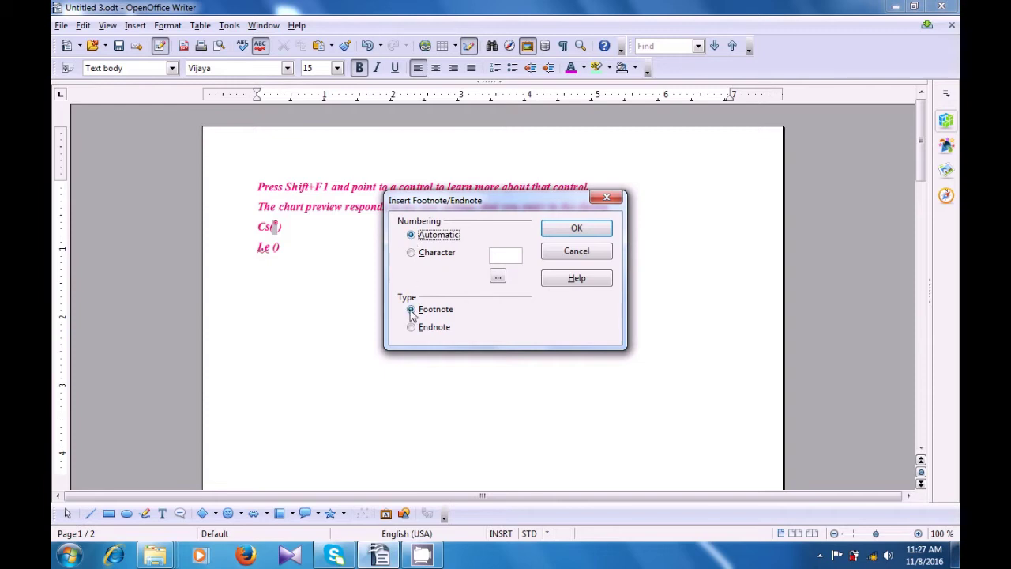
click(571, 228)
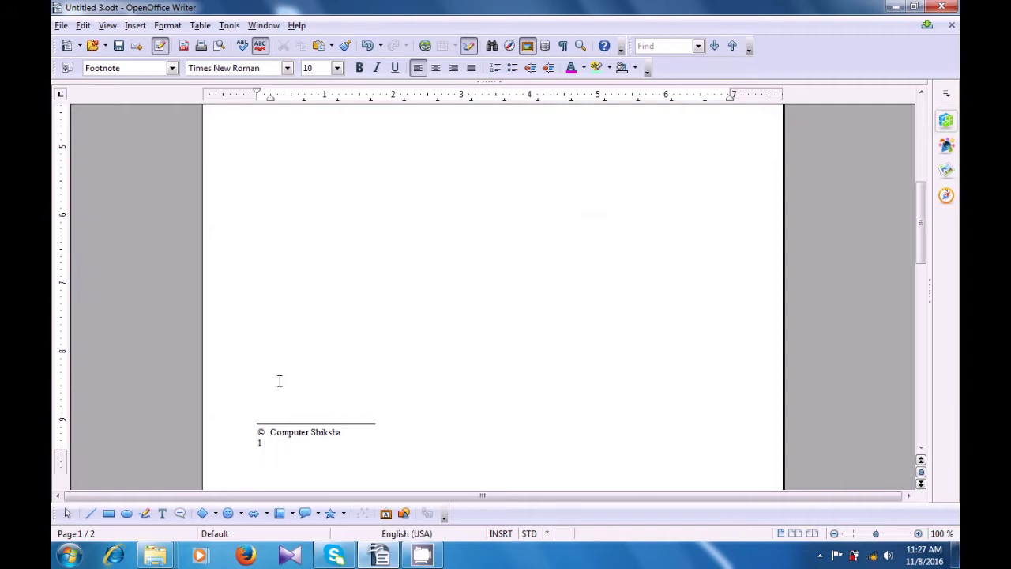
Enter "That is" as the numbered footnote's text and follow its link to the note and back to the "Le" line.
text(That is)
click(258, 448)
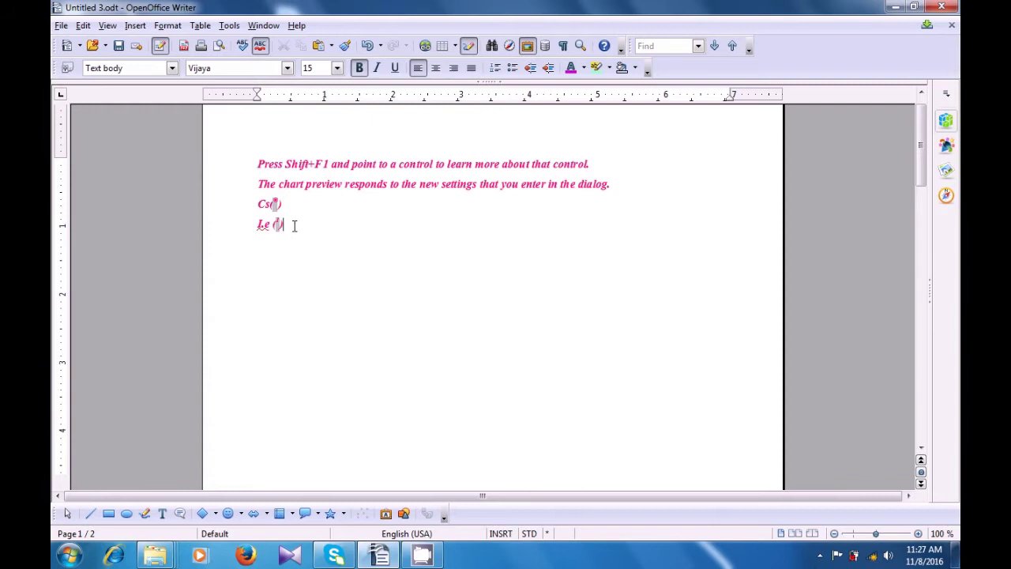
mouse_move(280, 228)
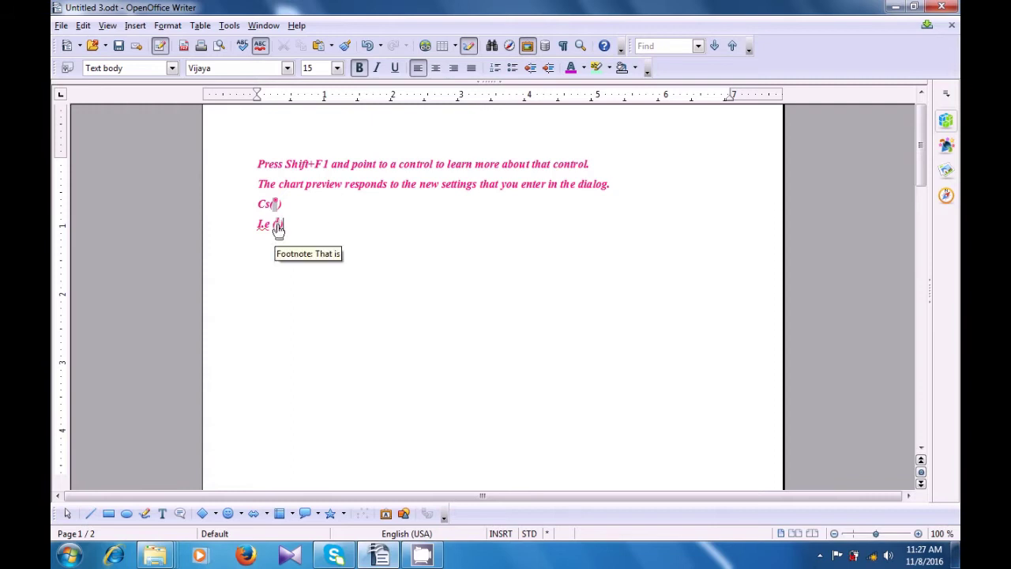
click(278, 227)
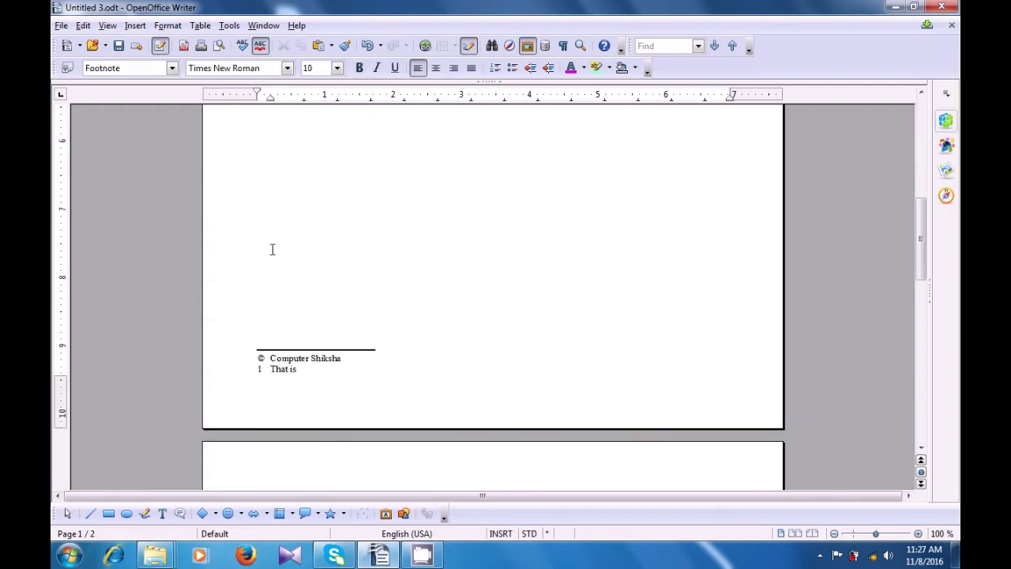
click(259, 375)
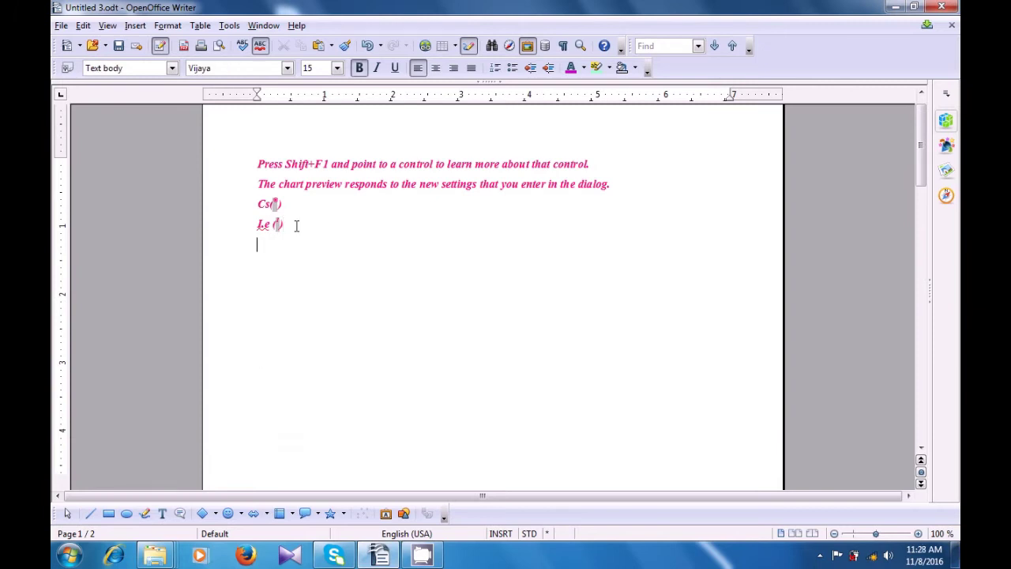
Add the line "FYI()" below "Le" and insert an automatically numbered endnote inside its parentheses.
text(FYI()
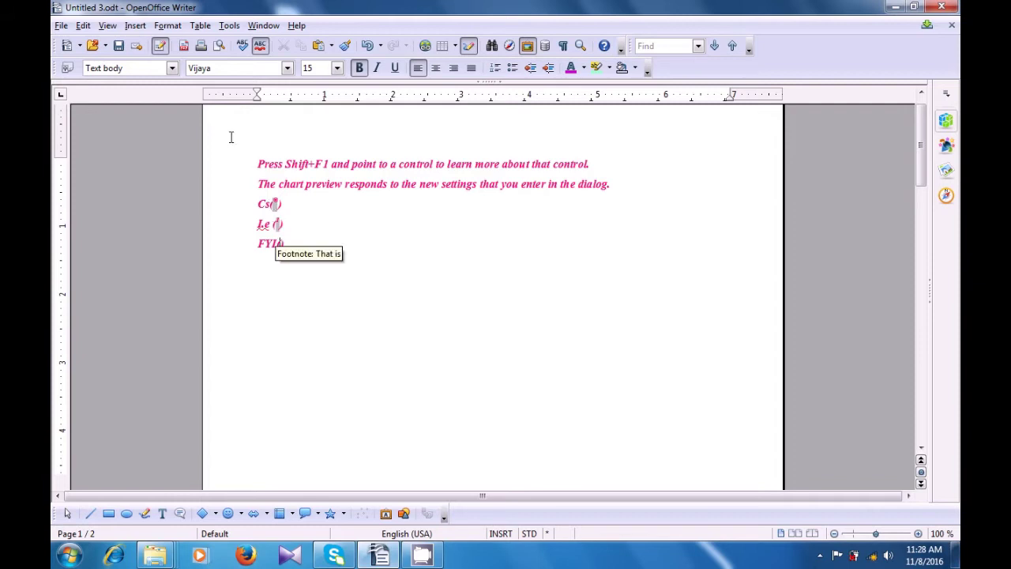
click(136, 26)
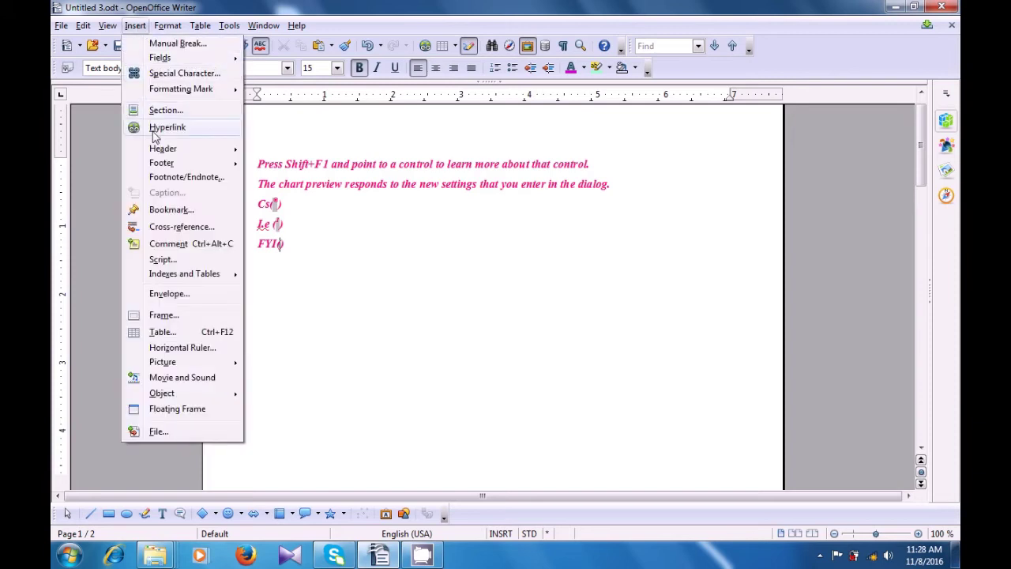
click(165, 179)
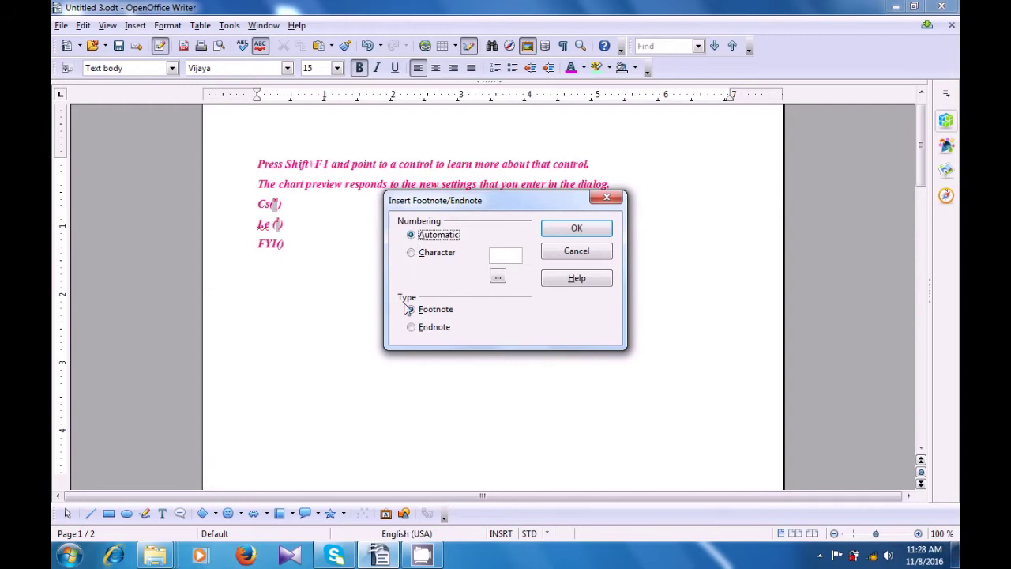
click(411, 327)
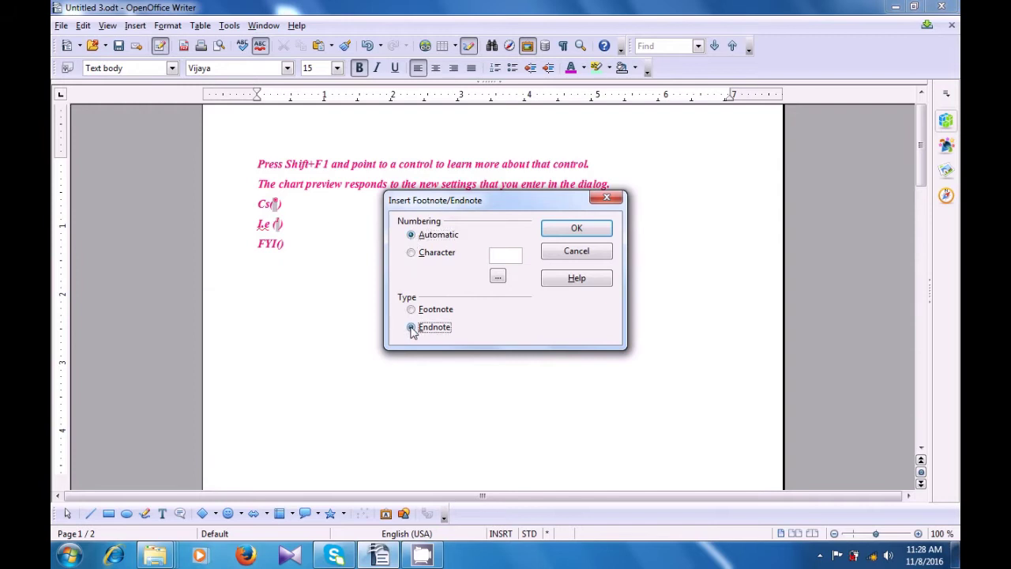
click(575, 229)
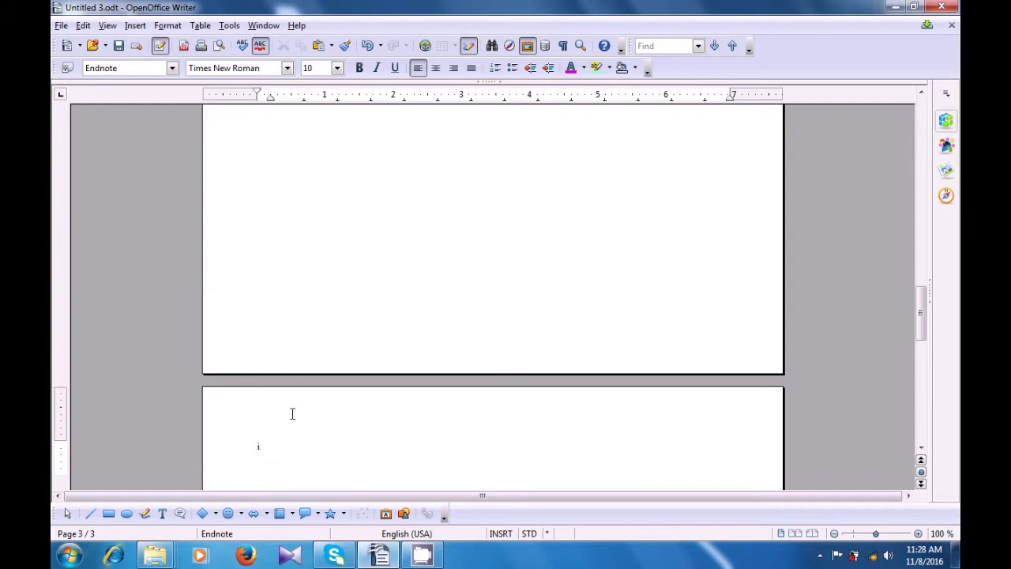
Enter "For your information" as the endnote's text and return to its reference in the "FYI" line.
text(for)
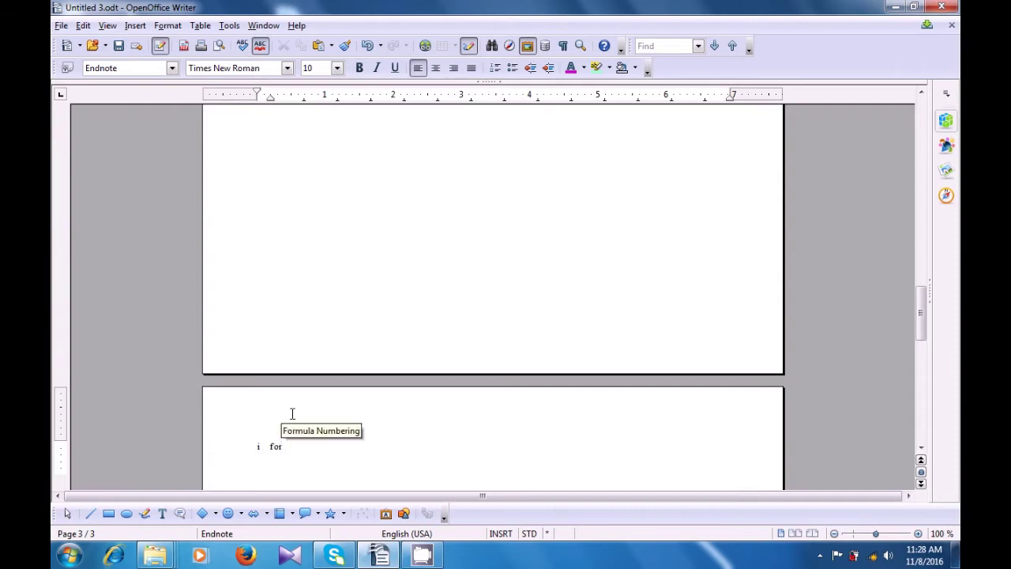
text( y)
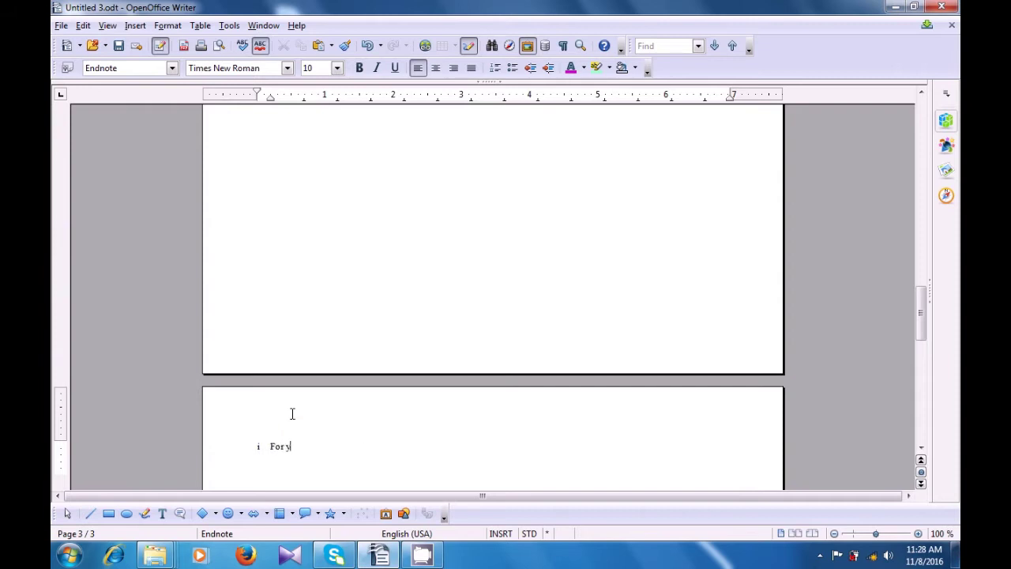
text(our inf)
text(o)
key(BackSpace)
text(ormation)
click(259, 452)
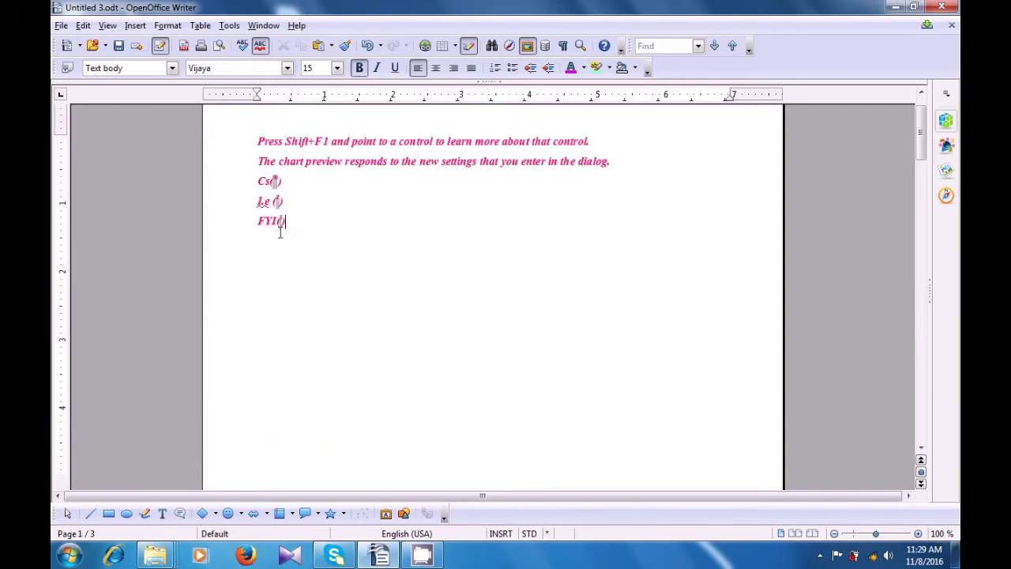
Check the "FYI" endnote link and the "Cs" footnote link by following each to its note and returning to the text.
mouse_move(281, 232)
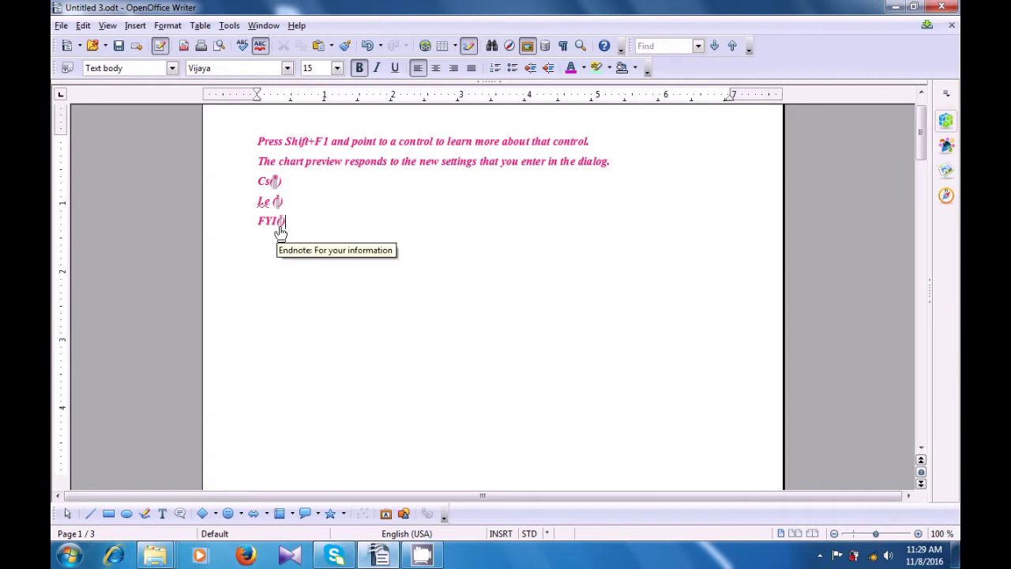
click(281, 222)
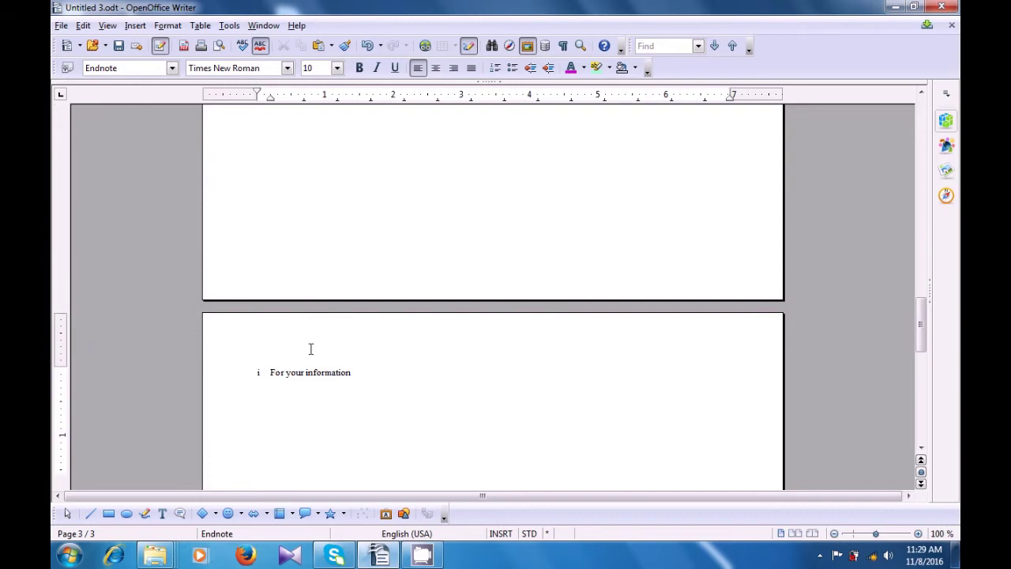
click(259, 381)
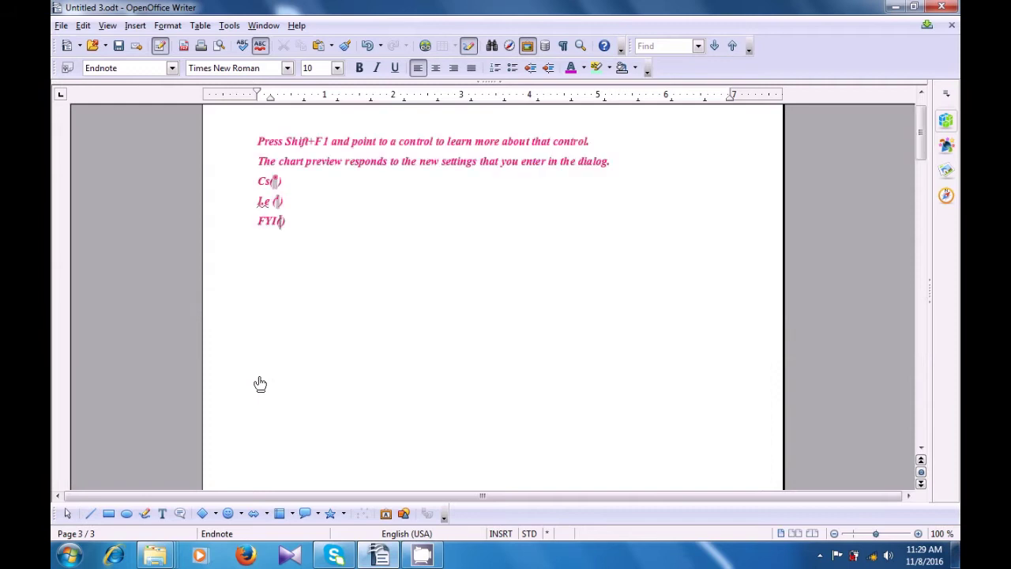
click(275, 182)
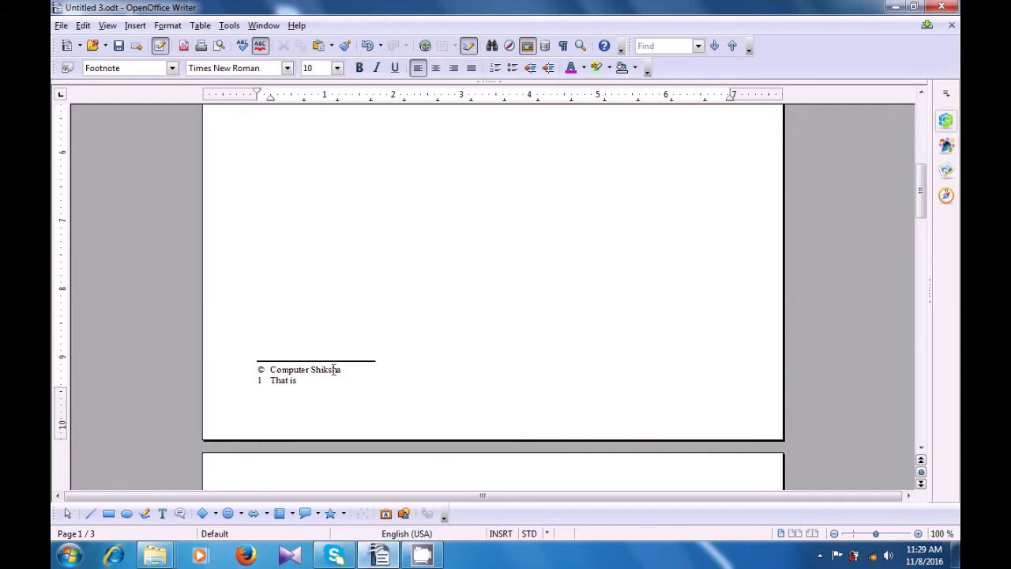
click(260, 380)
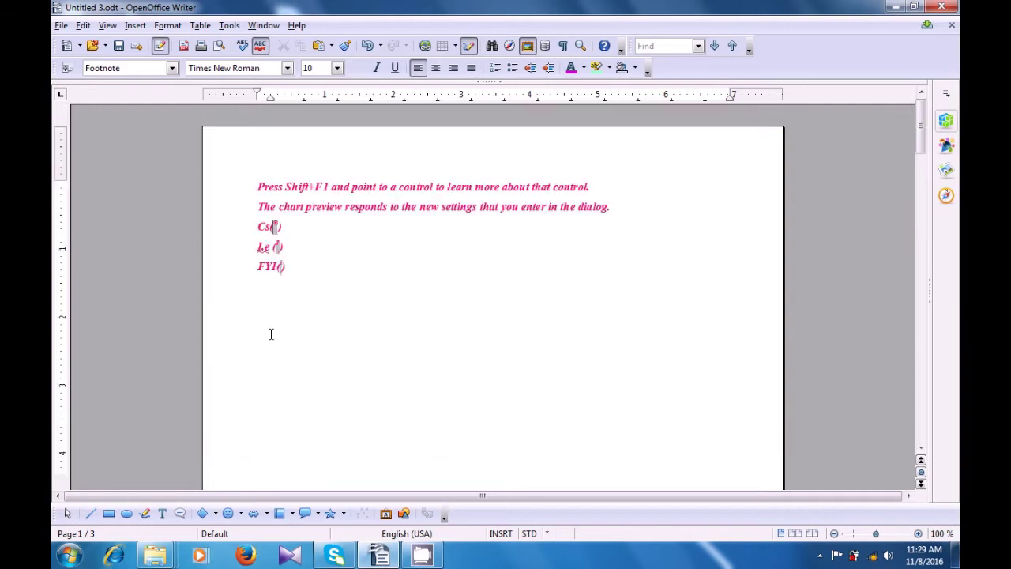
Check the "Le" footnote link by following it to its note and back, returning to the end of the "FYI" line.
click(278, 247)
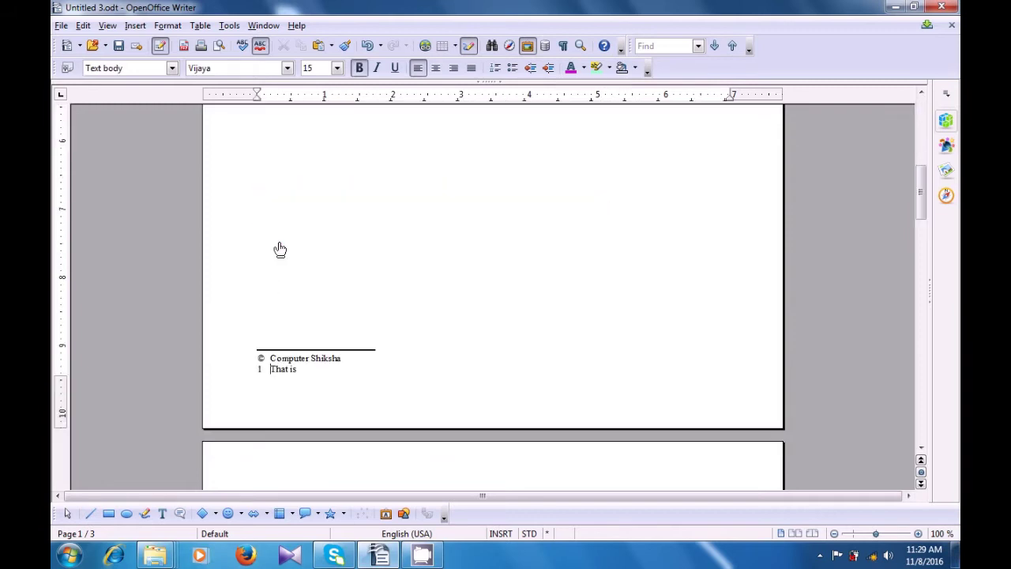
click(262, 373)
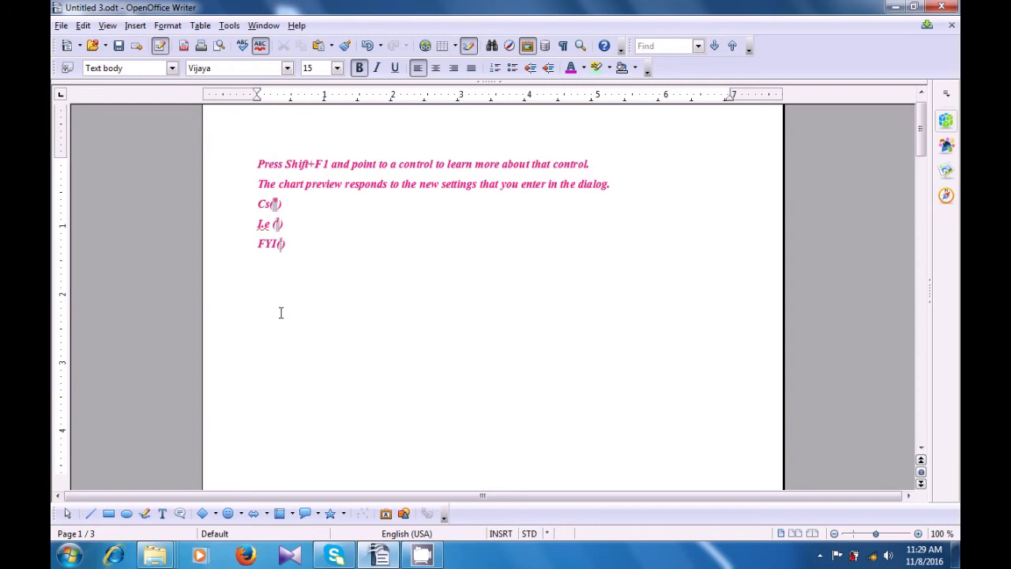
click(293, 250)
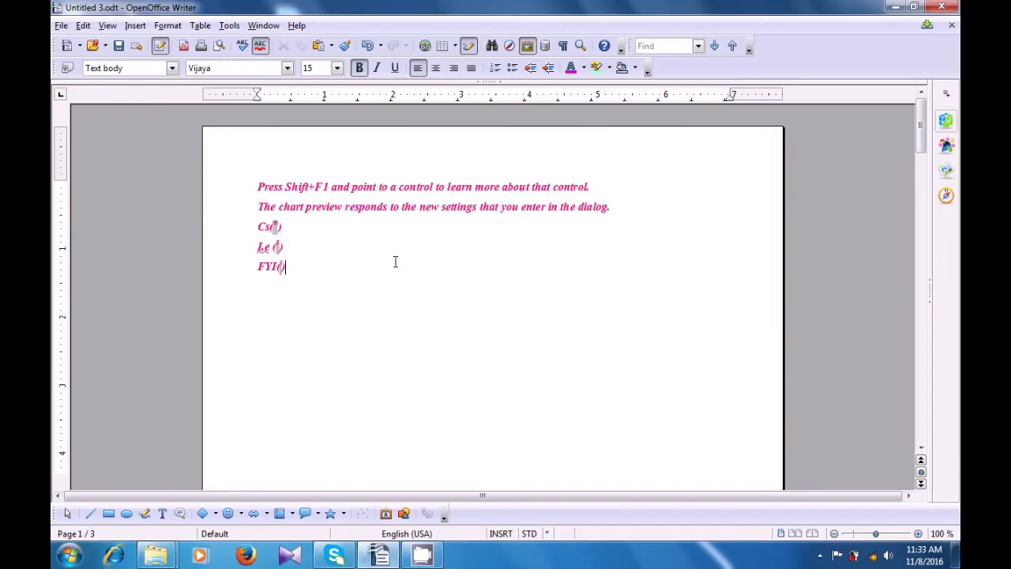
Start a new section around all five lines of text on the first page and name it "cs".
drag(257, 186, 334, 273)
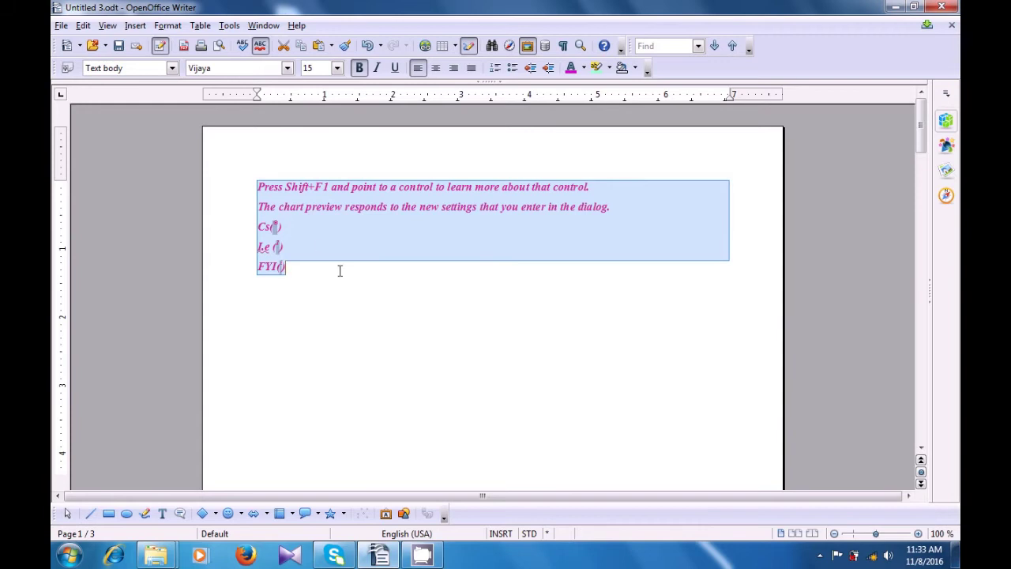
click(135, 25)
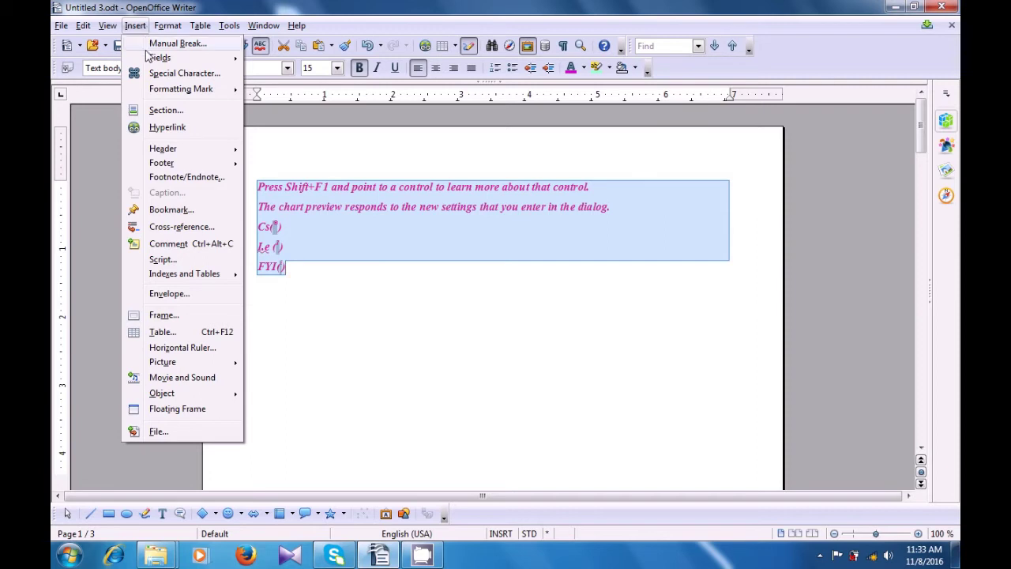
click(159, 113)
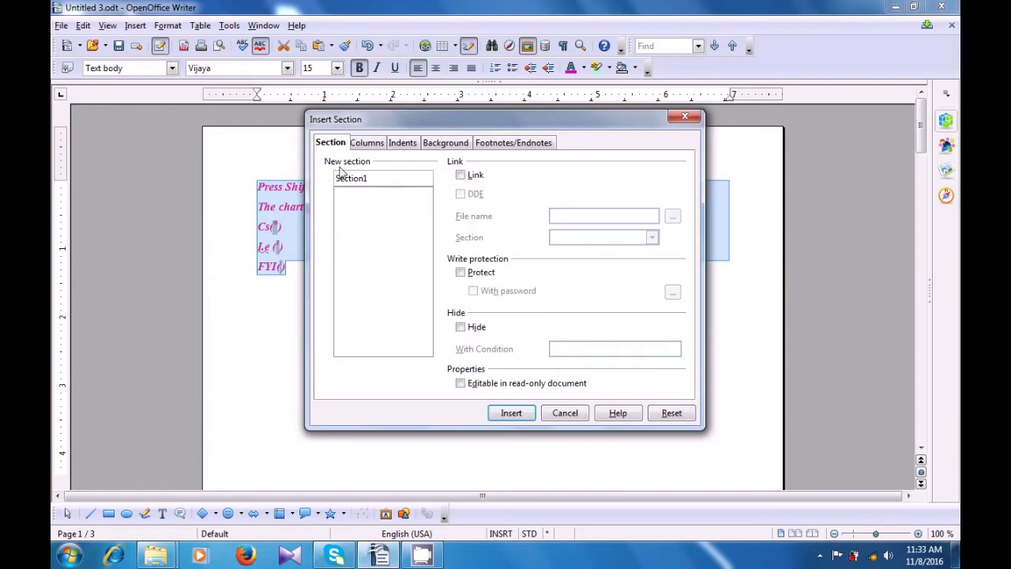
click(393, 180)
key(BackSpace)
key(BackSpace)
key(BackSpace)
key(BackSpace)
key(BackSpace)
key(BackSpace)
key(BackSpace)
key(BackSpace)
text(cs)
Try several column counts for the section and settle on two columns with equal size.
click(367, 143)
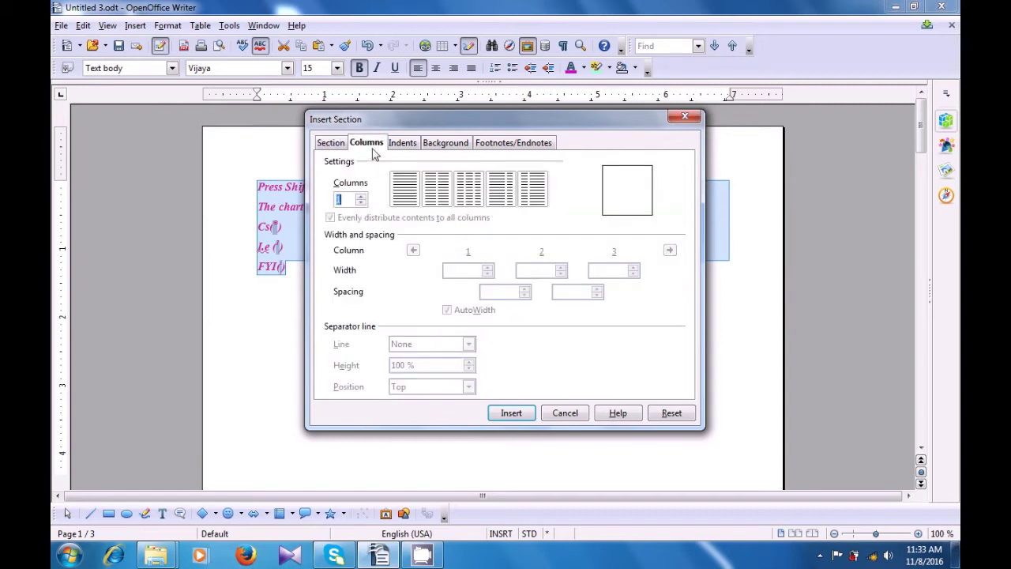
click(361, 197)
click(361, 197)
click(360, 197)
click(361, 197)
click(361, 196)
click(361, 203)
click(362, 203)
click(361, 203)
click(361, 203)
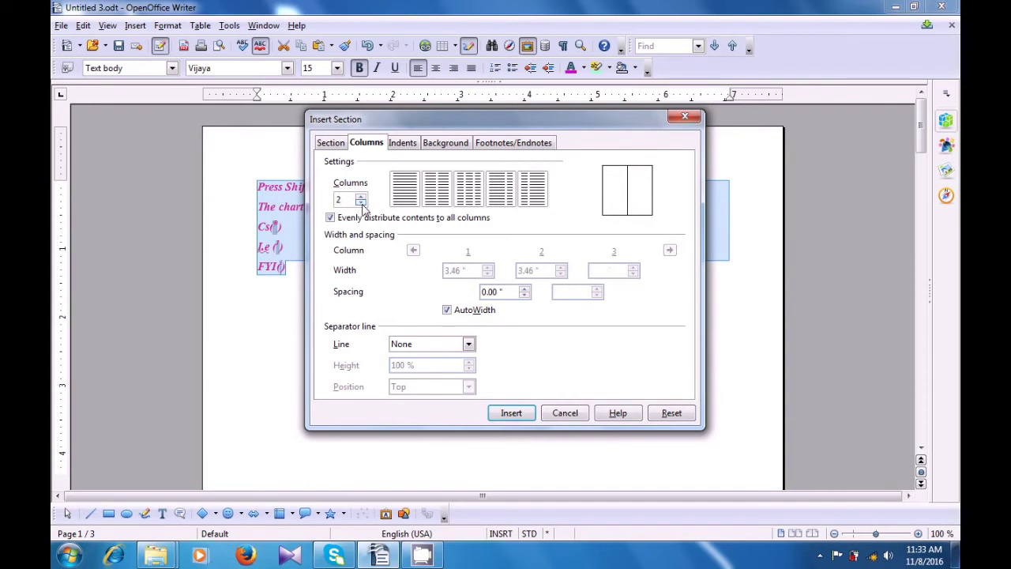
click(362, 203)
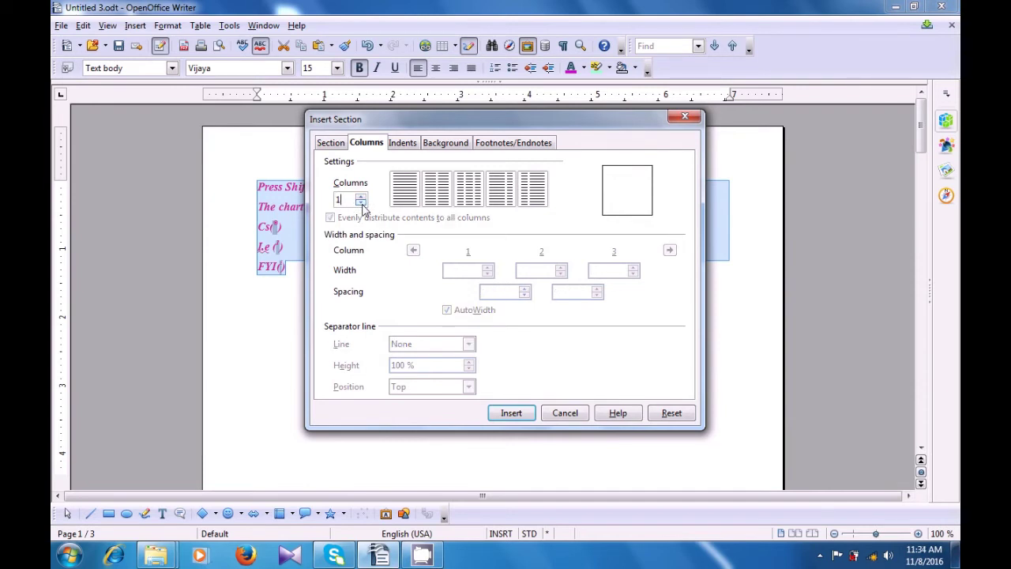
click(432, 199)
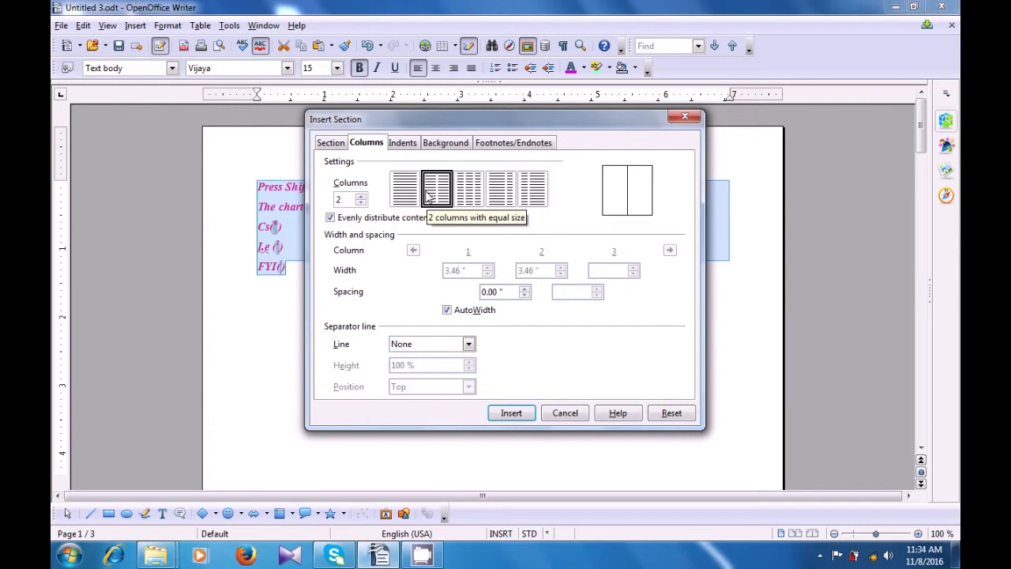
Set the section's indents to 0.50" before and 0.60" after the section.
click(402, 150)
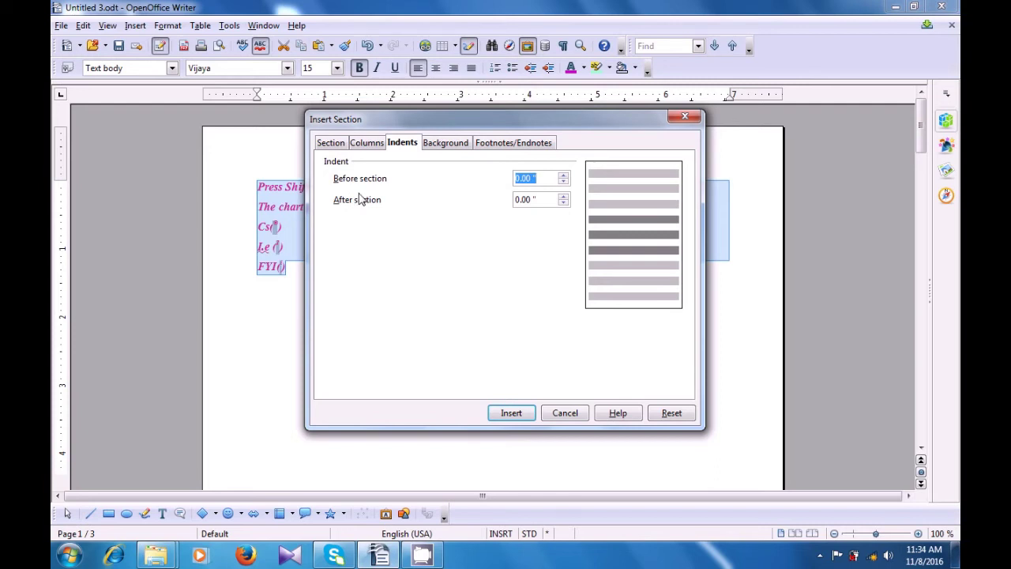
click(563, 177)
click(563, 197)
click(562, 197)
click(562, 198)
click(562, 197)
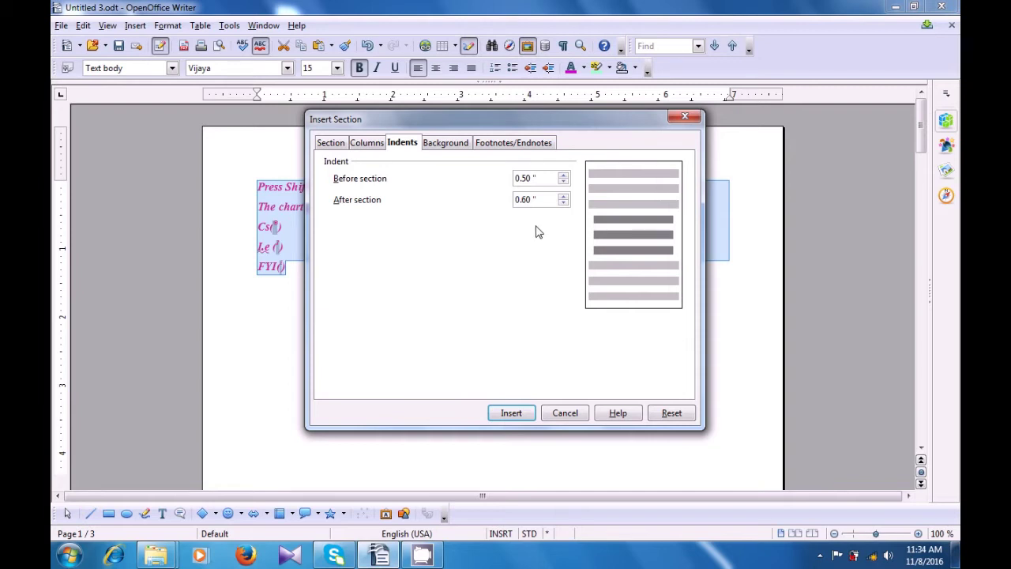
Give the section a Green 1 background color, insert it, and look over the resulting page.
click(453, 149)
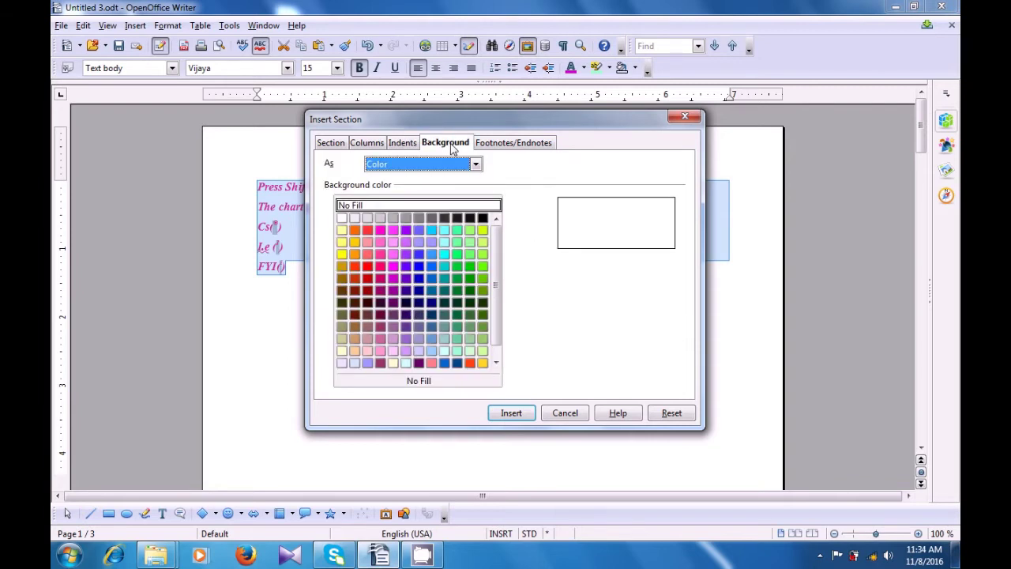
click(471, 242)
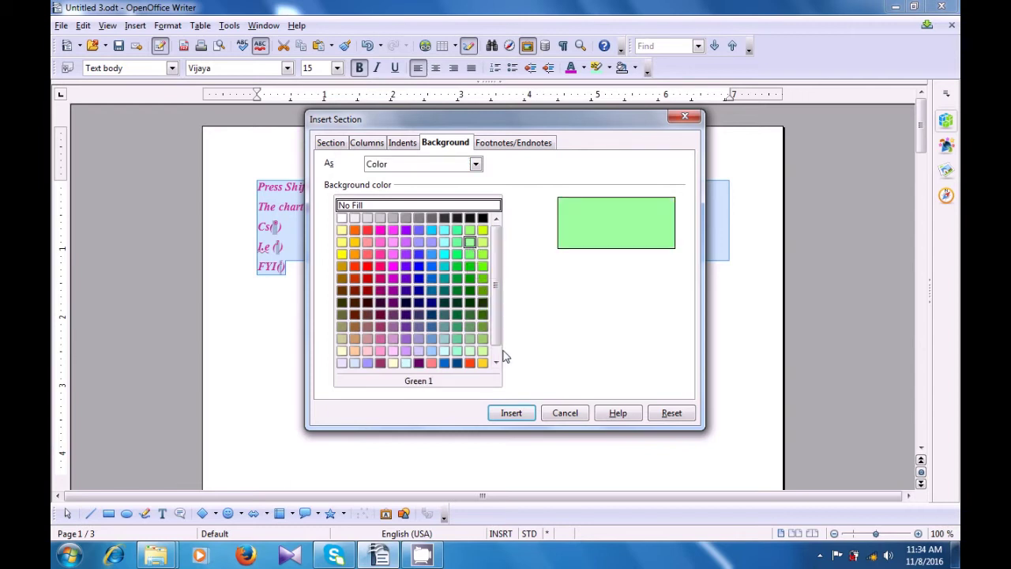
click(511, 413)
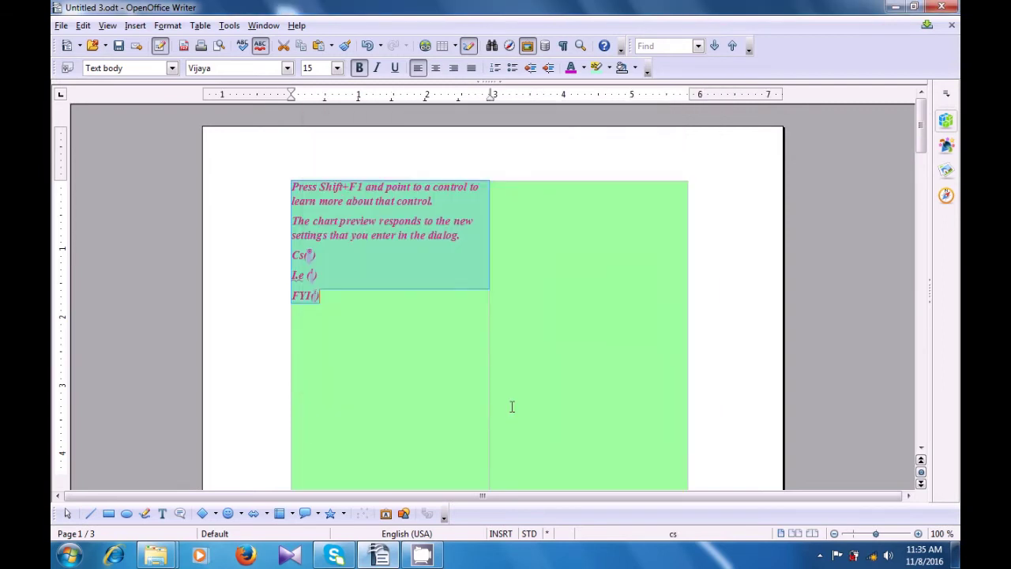
scroll(509, 342, down, 3)
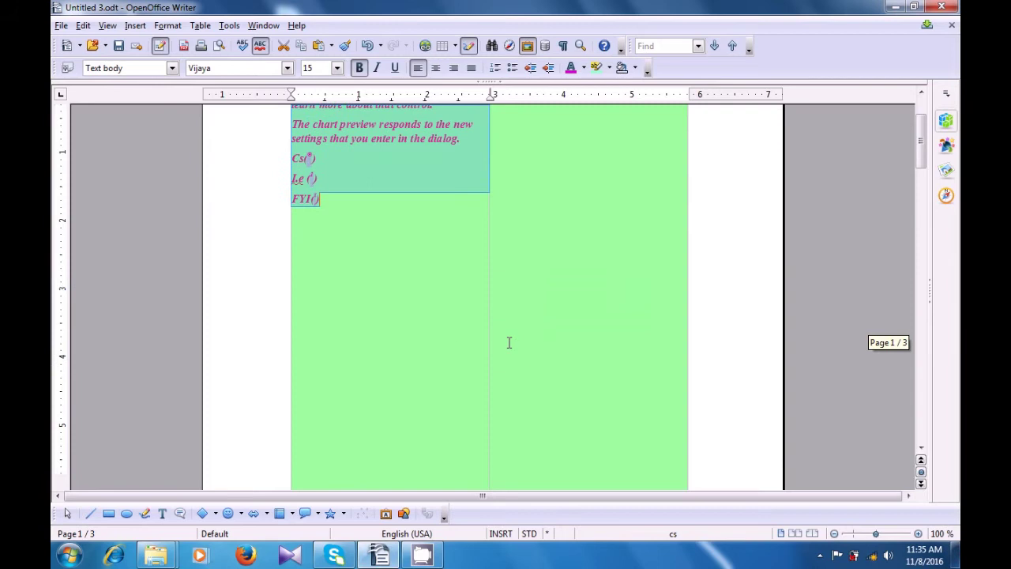
click(433, 325)
scroll(434, 323, down, 5)
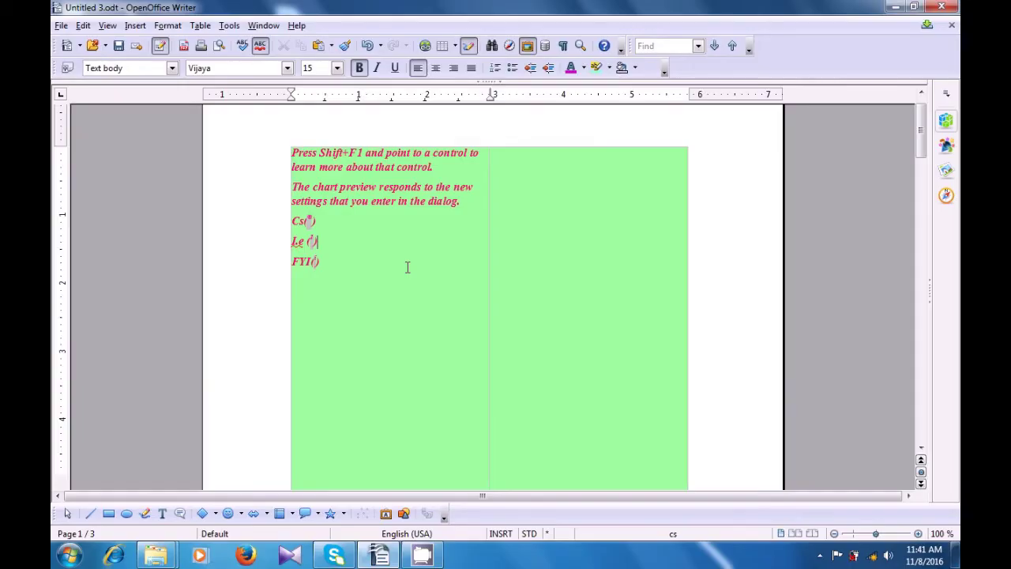
Draw a smiley face shape about 1.37 by 1.25 inches below the "FYI" line in the first column.
click(408, 267)
click(229, 513)
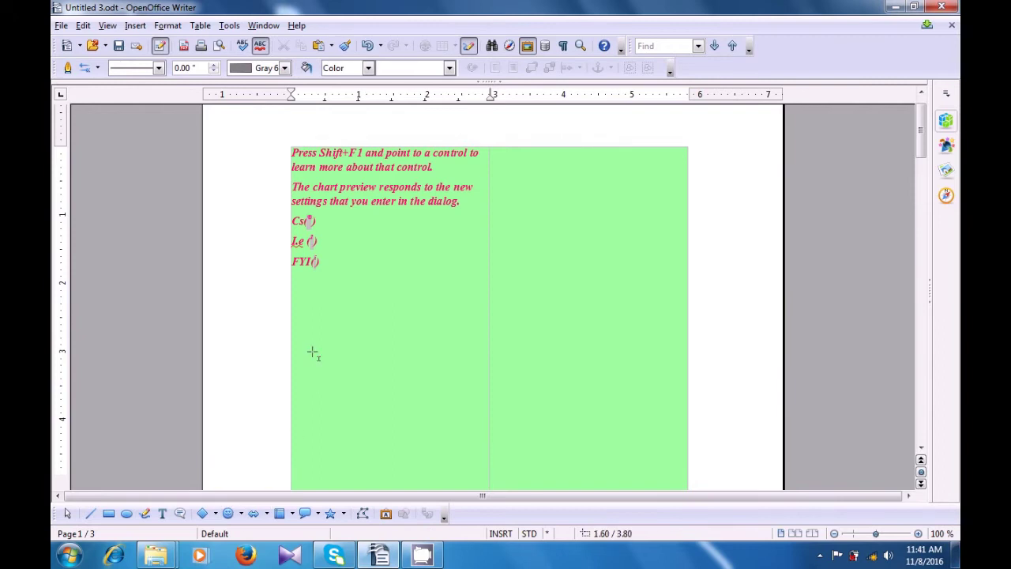
drag(311, 326, 403, 415)
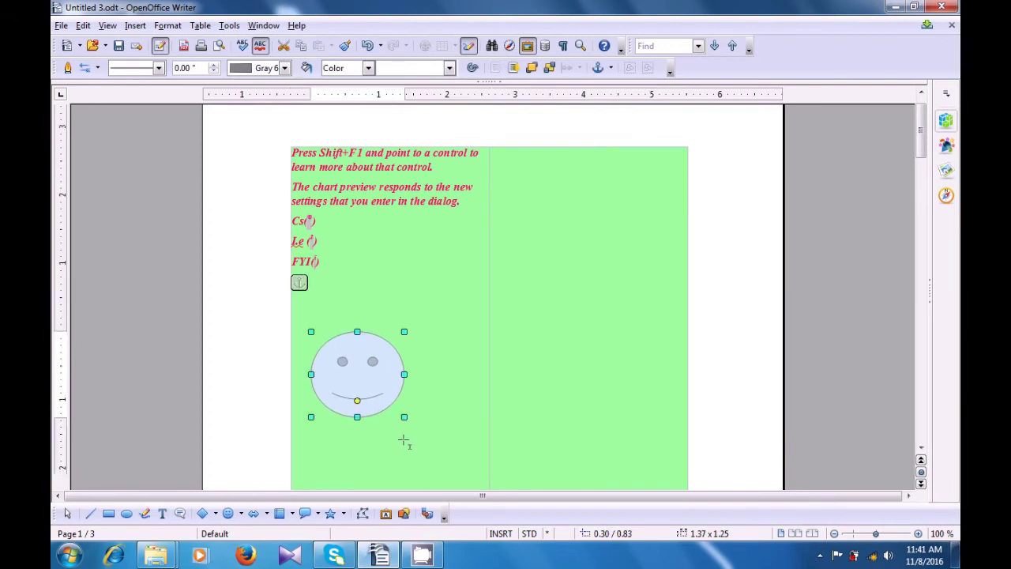
click(403, 441)
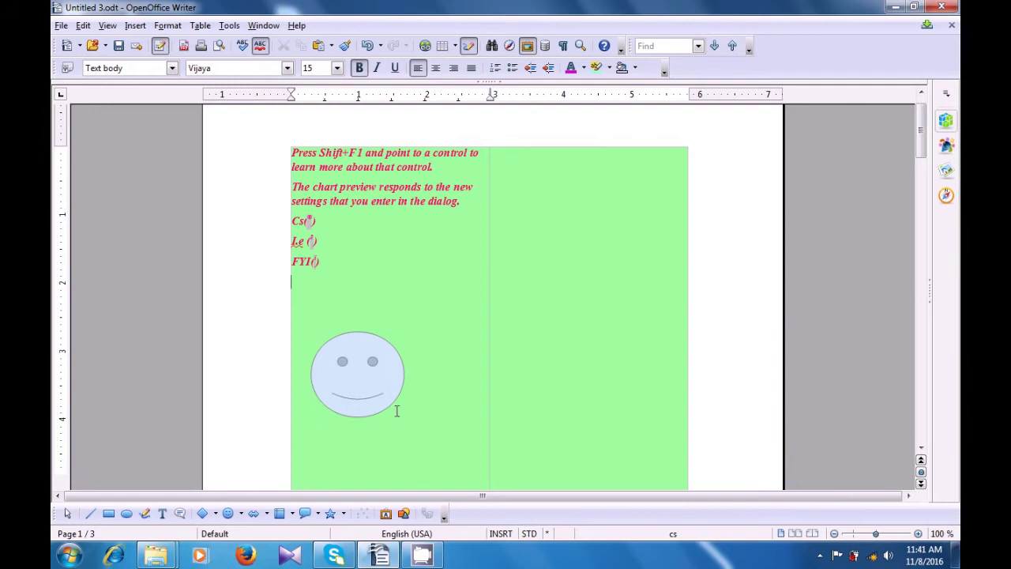
Start a caption for the smiley face using the category Drawing and Arabic (1 2 3) numbering.
click(359, 396)
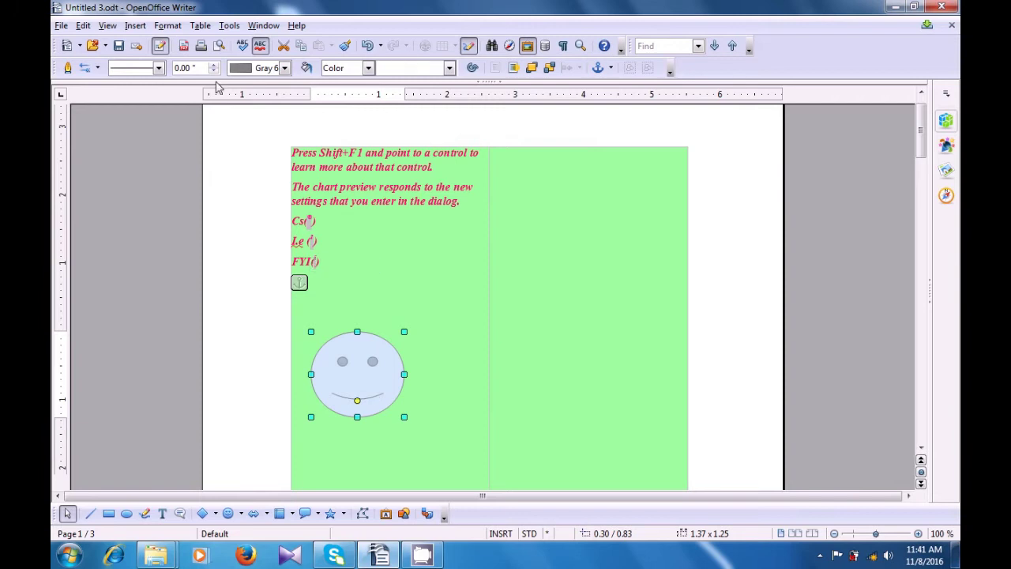
click(141, 27)
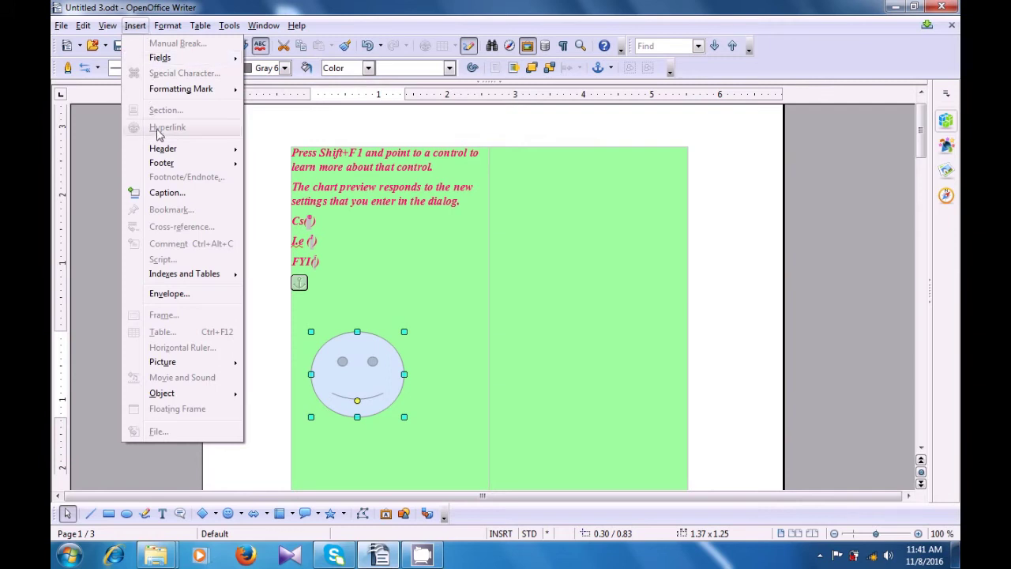
click(169, 192)
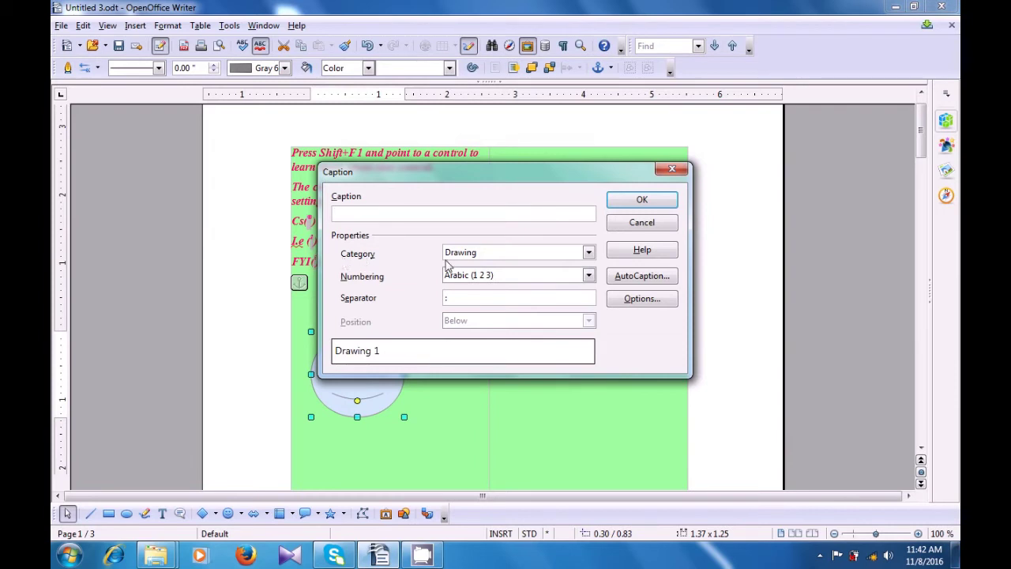
click(587, 255)
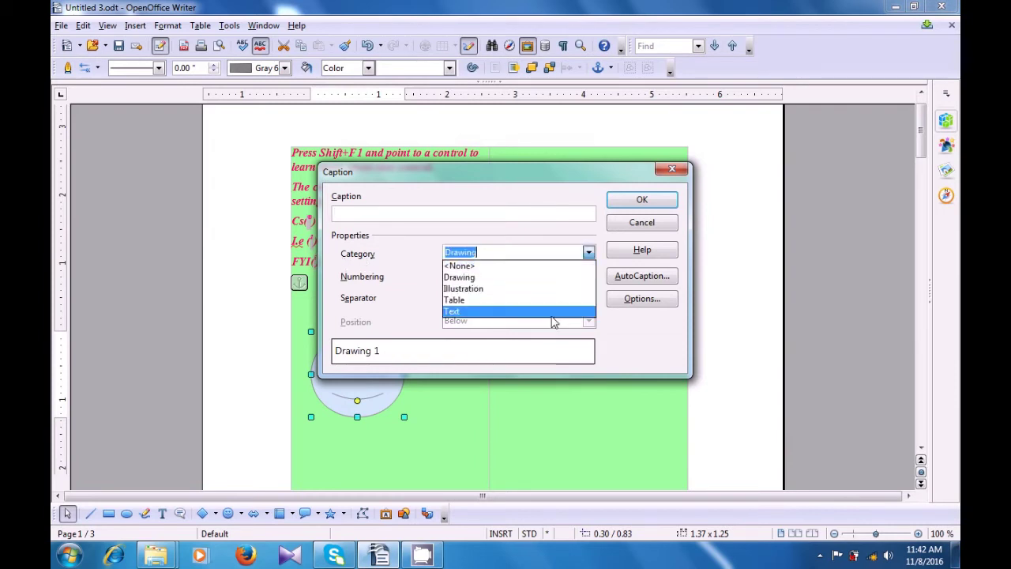
click(533, 278)
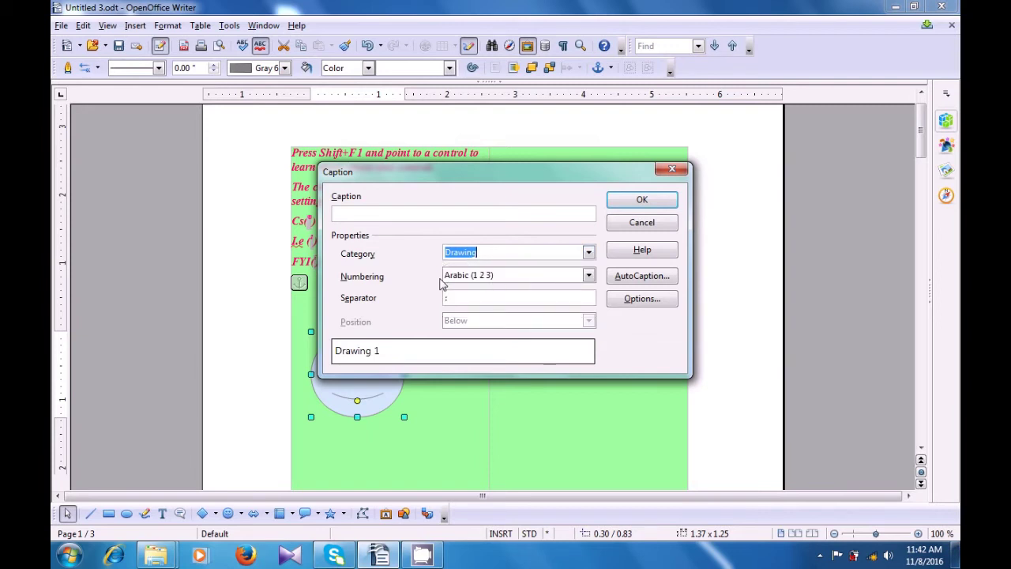
click(588, 275)
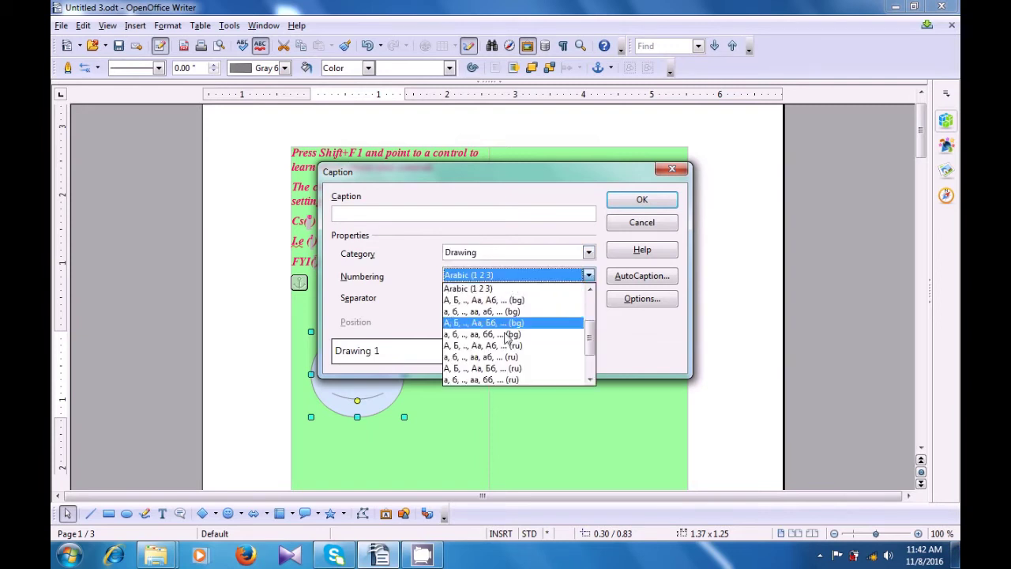
click(483, 289)
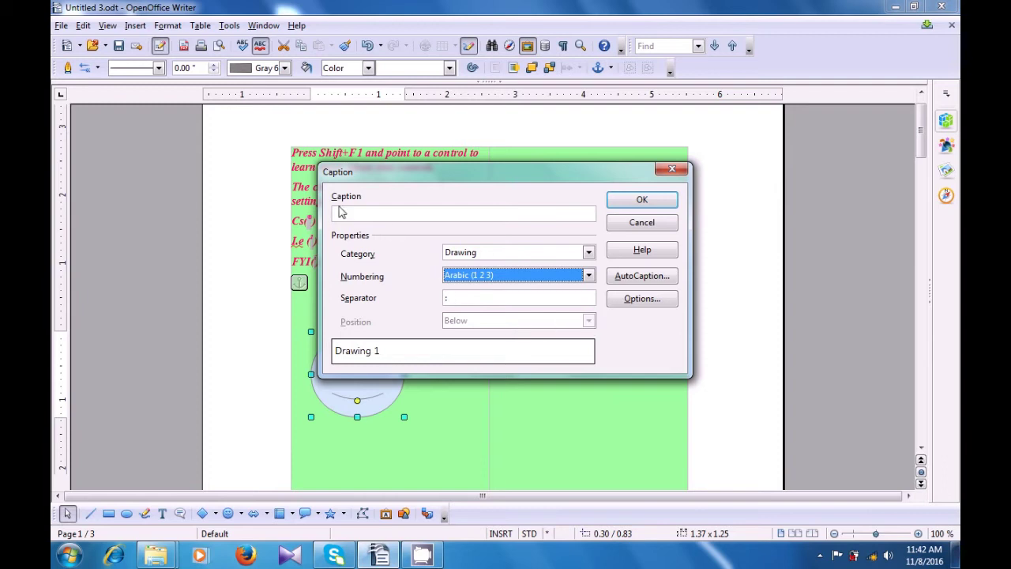
Caption the smiley face with "This is smiley face. Oval tool and curve tool being used for this drawing.".
click(364, 214)
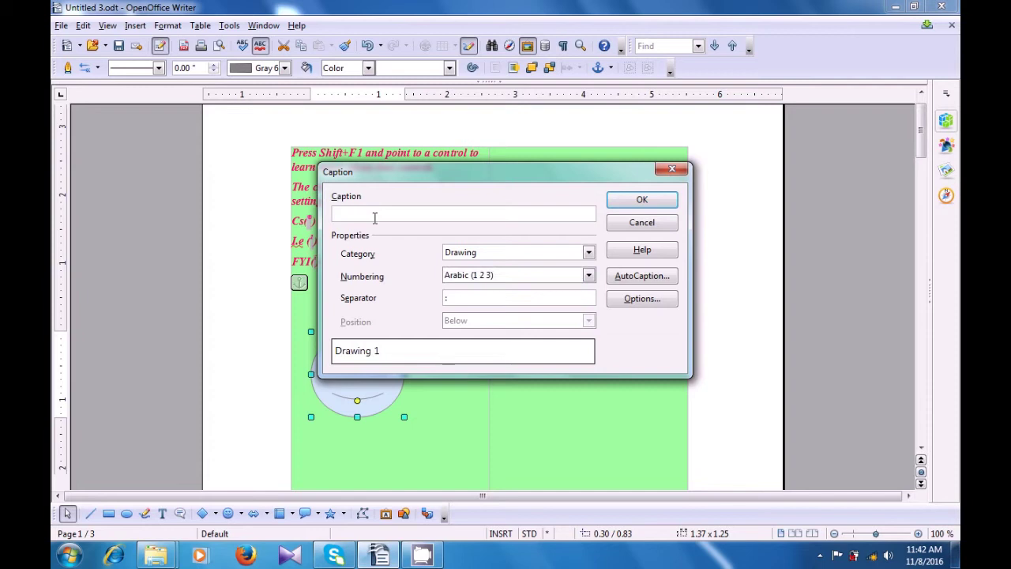
text(This is smil)
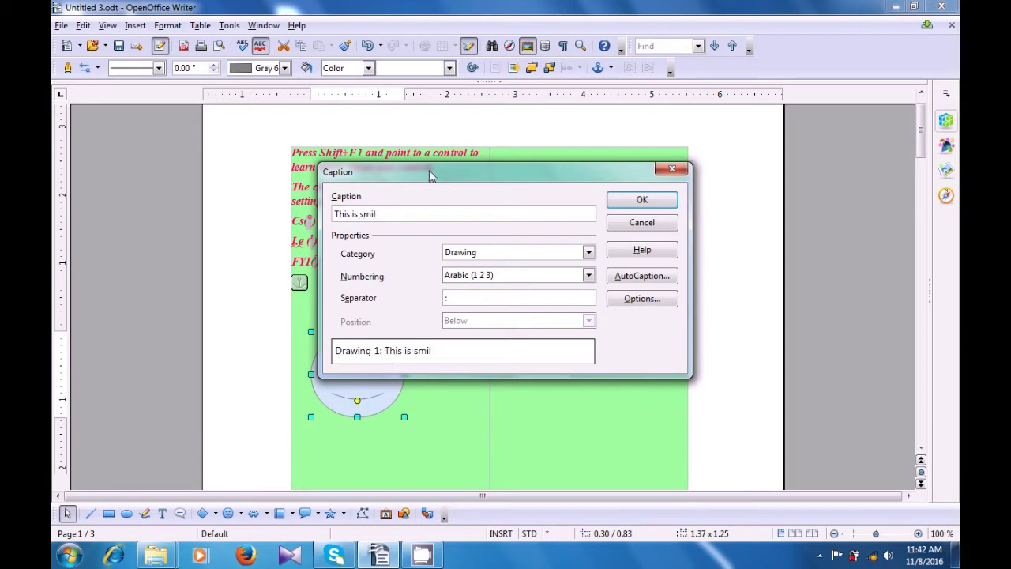
text(ey face. Oval tool and cur)
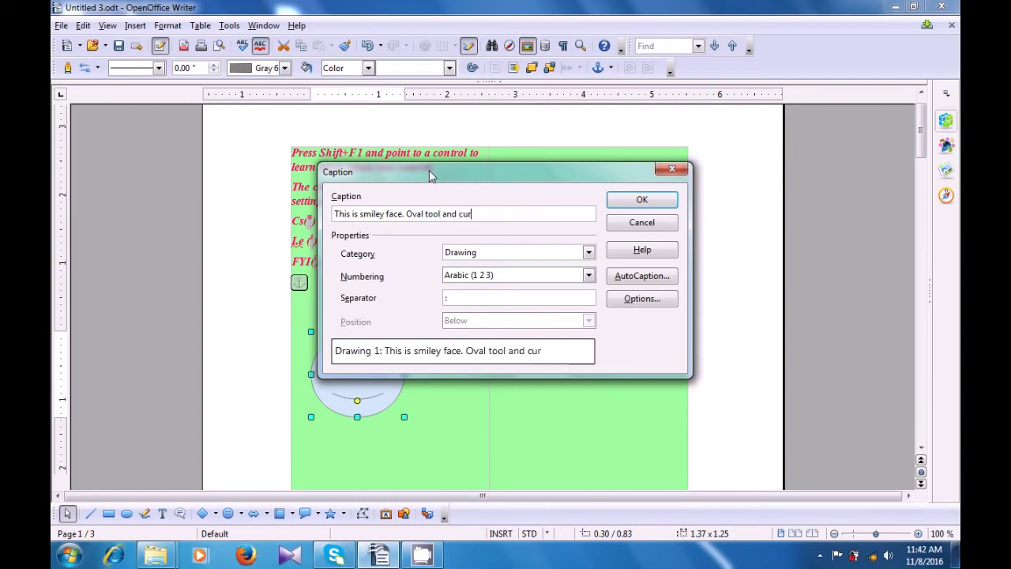
text(ve tool being used)
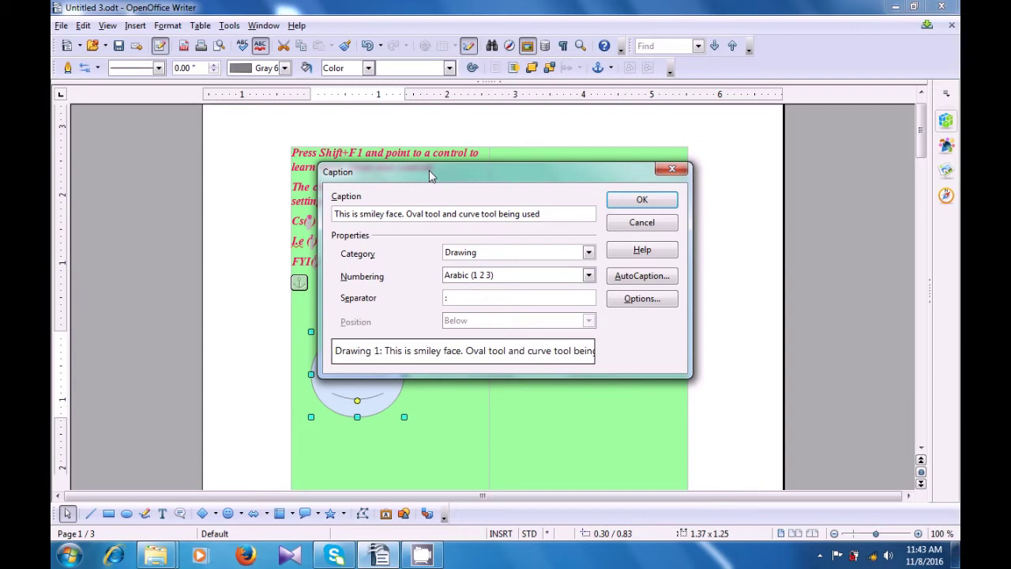
text(for this drawing)
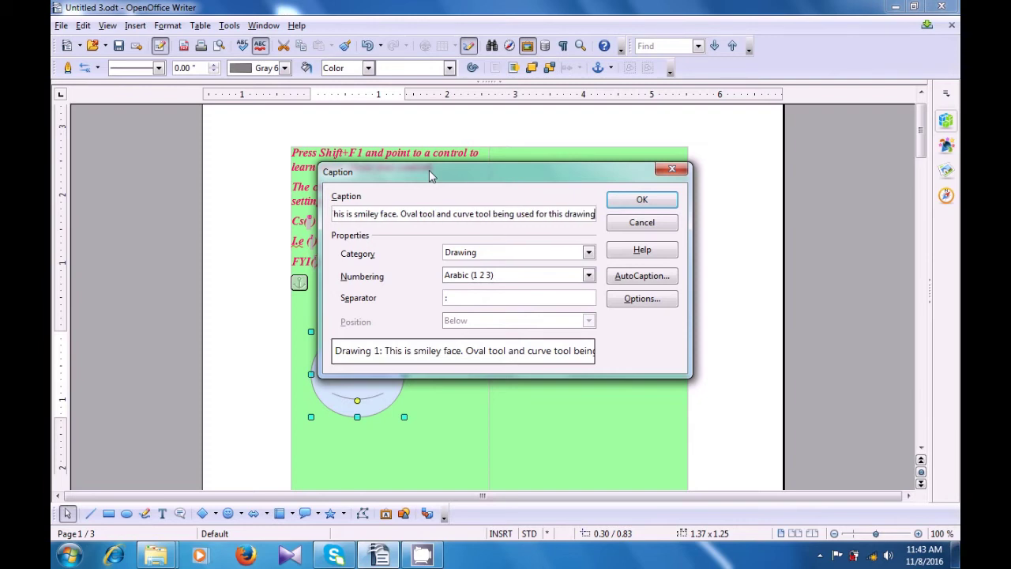
text(.)
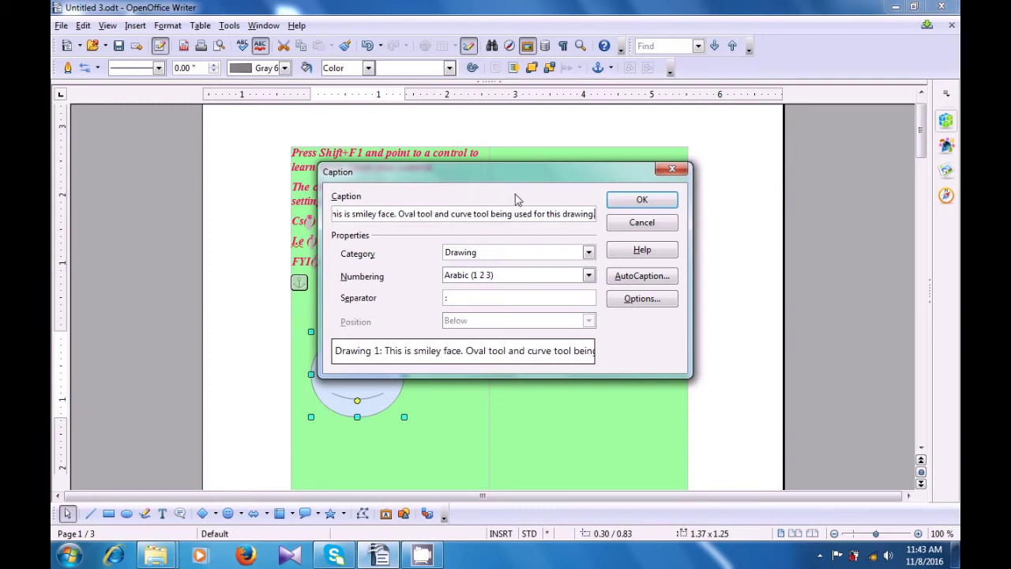
click(642, 202)
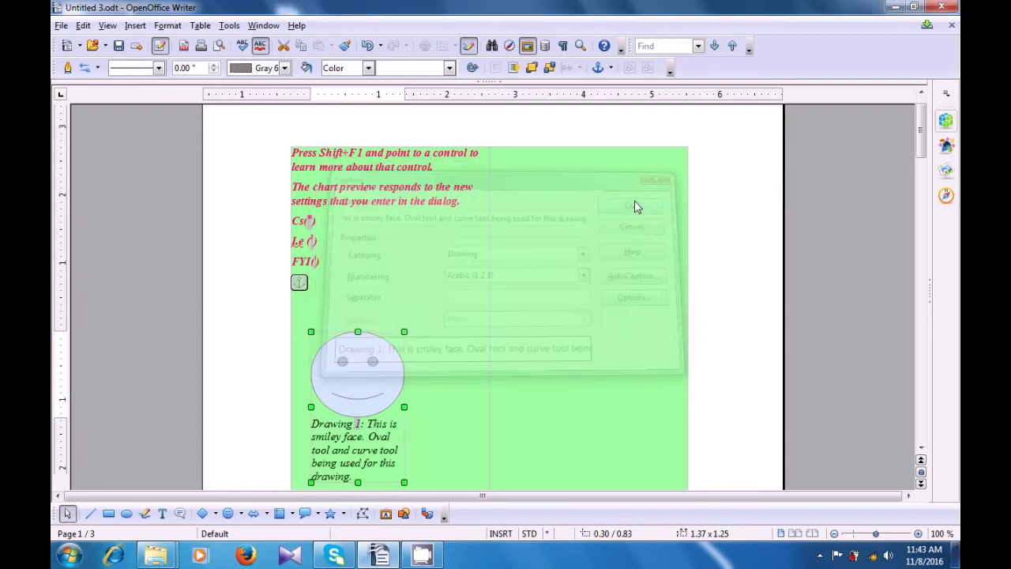
scroll(466, 300, down, 2)
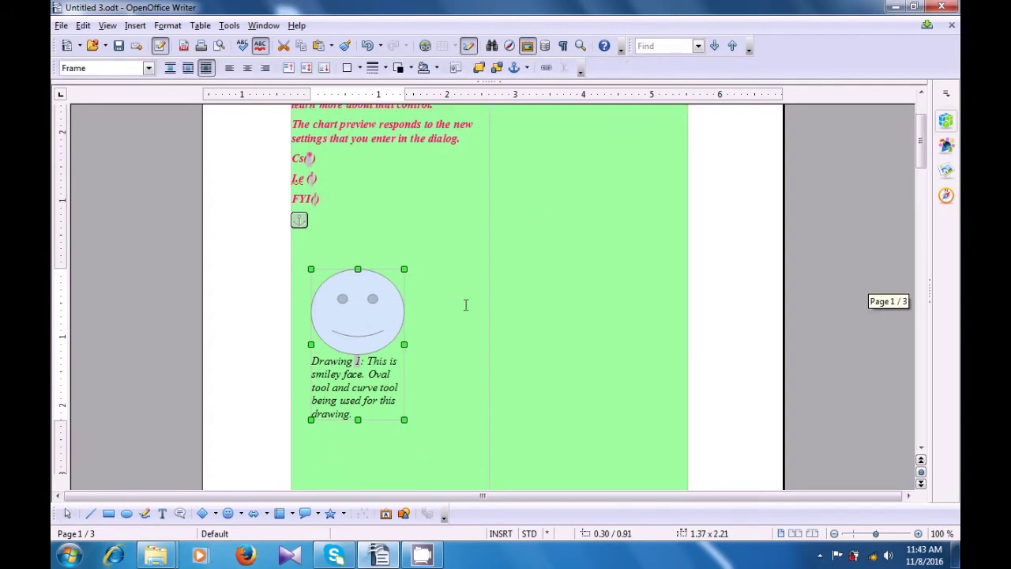
Start inserting a new frame in the empty paragraph below the 3D chart sentence on page 2.
click(446, 307)
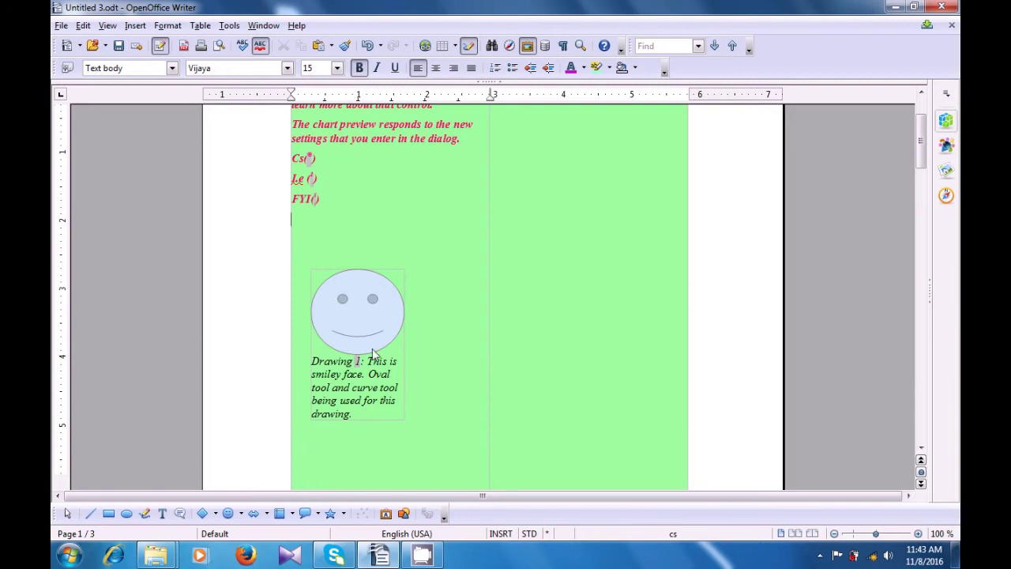
click(371, 400)
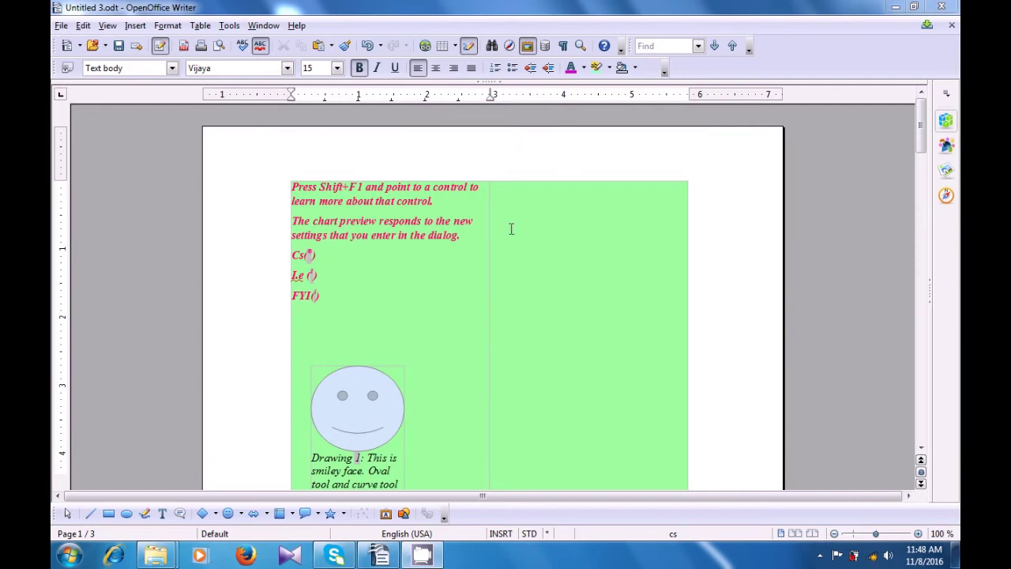
scroll(529, 250, down, 15)
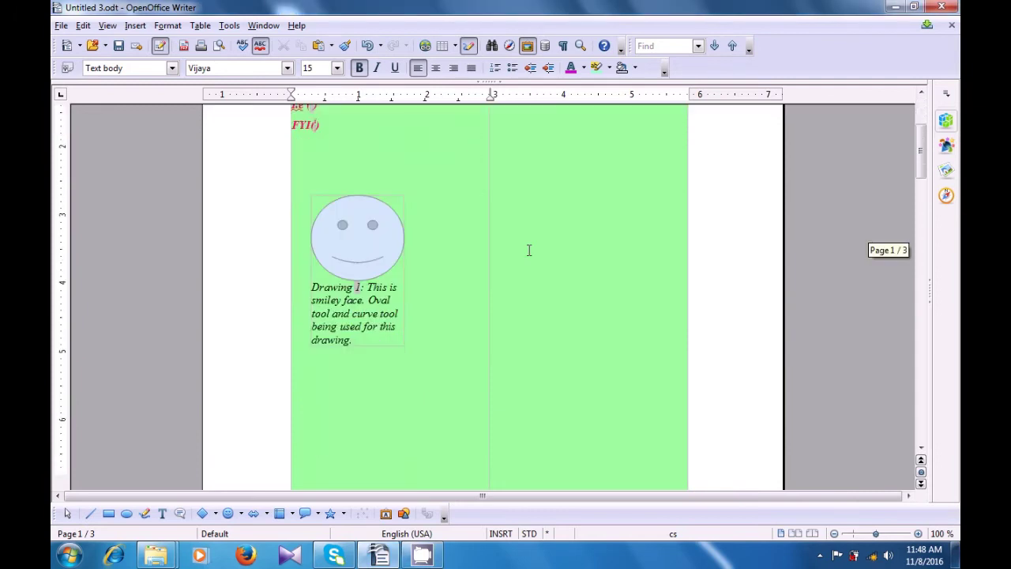
scroll(529, 250, down, 7)
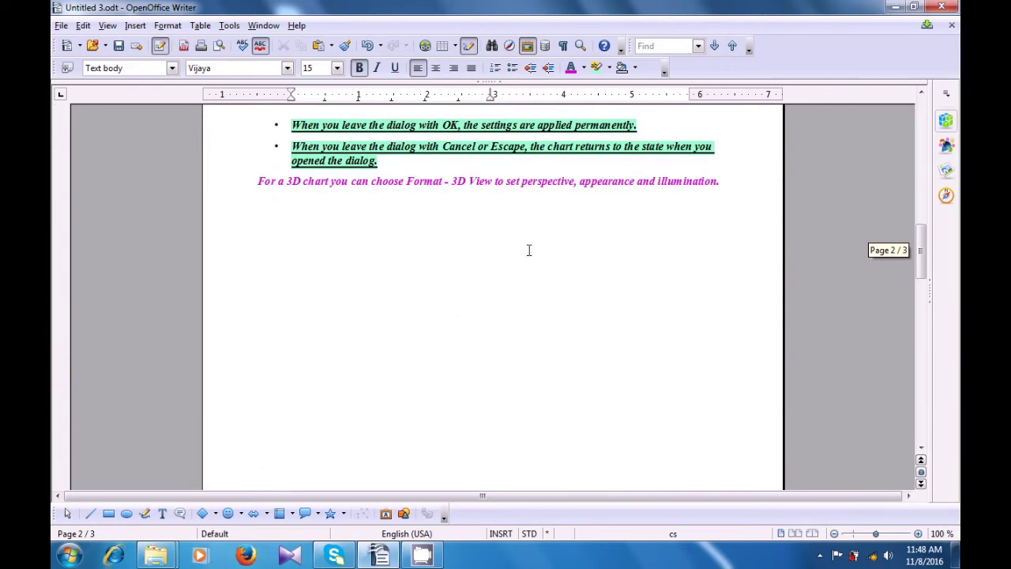
click(724, 190)
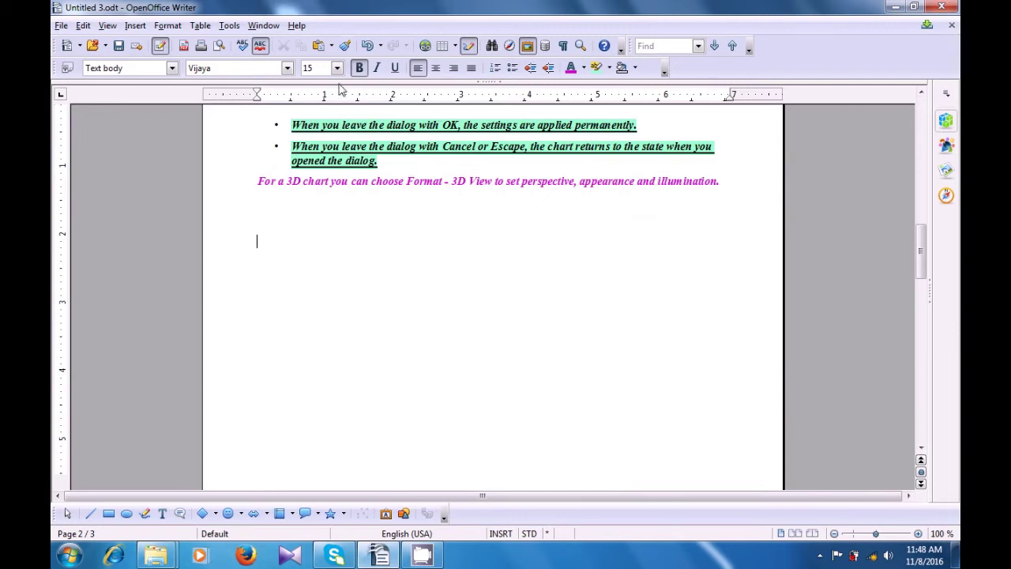
click(139, 29)
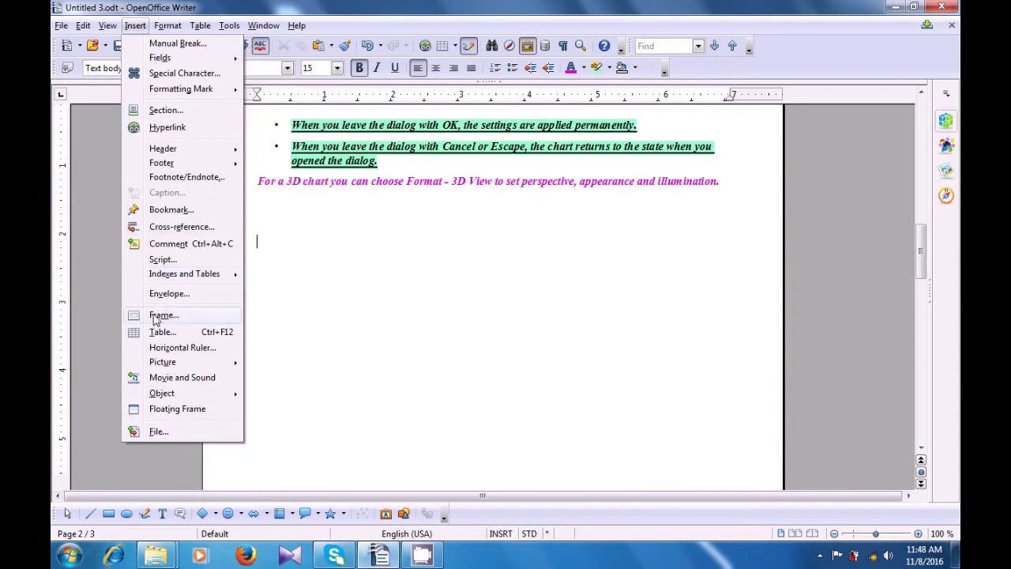
click(155, 316)
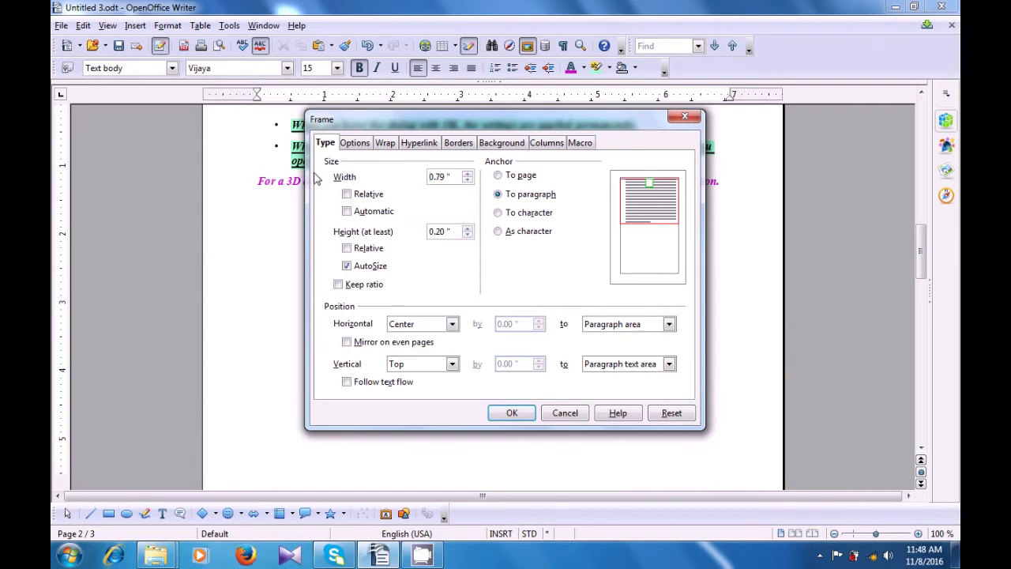
Set the frame to 1.29" wide and 0.50" high with Center horizontal position, and review its options and text wrap settings.
click(468, 173)
click(467, 173)
click(467, 173)
click(468, 173)
click(468, 173)
click(467, 228)
click(467, 228)
click(467, 227)
click(450, 326)
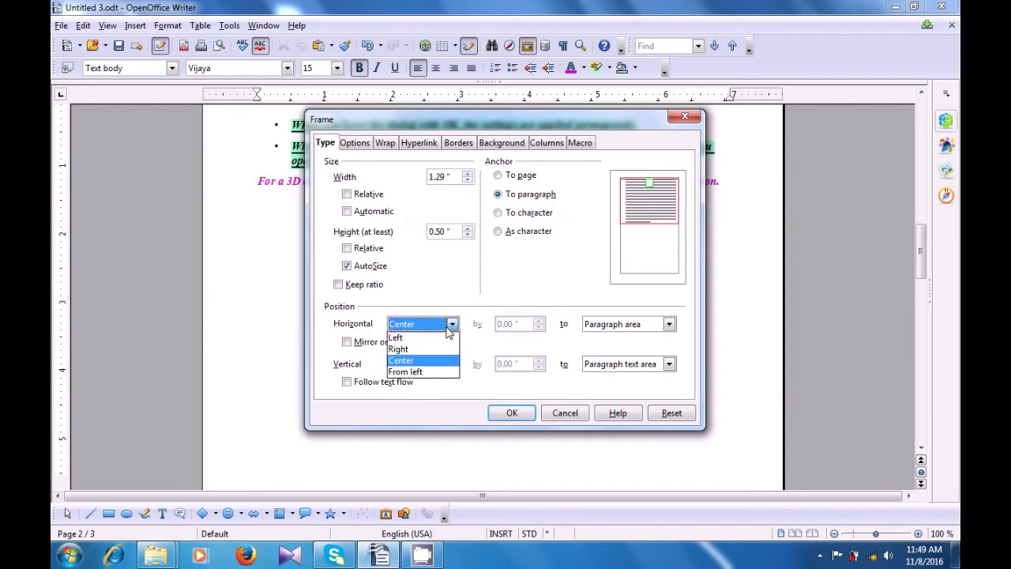
click(410, 362)
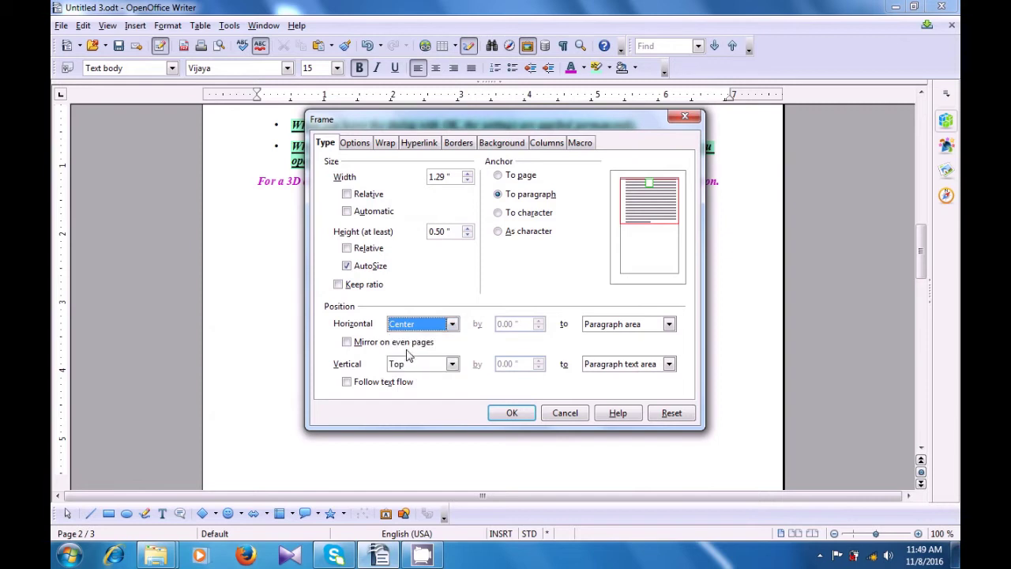
click(355, 144)
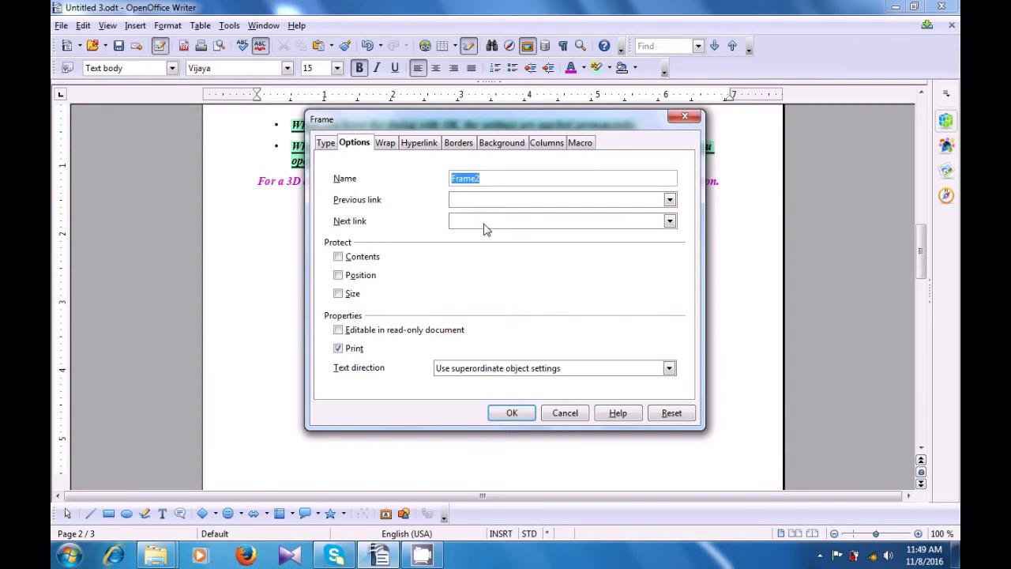
click(386, 145)
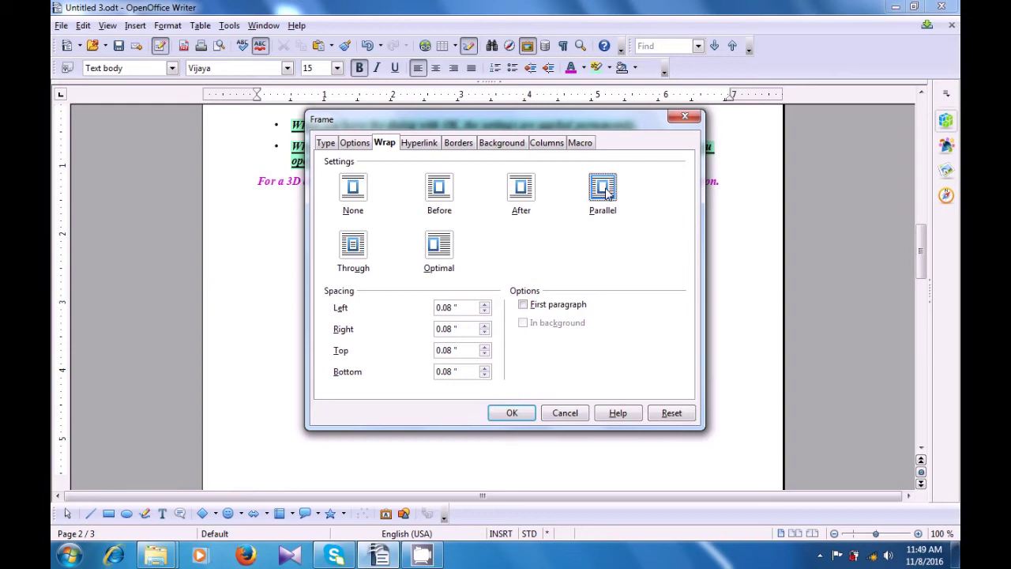
Compare the 4.50 pt and 9.00 pt line styles, and give the frame a 5.00 pt solid border on all four sides.
click(458, 147)
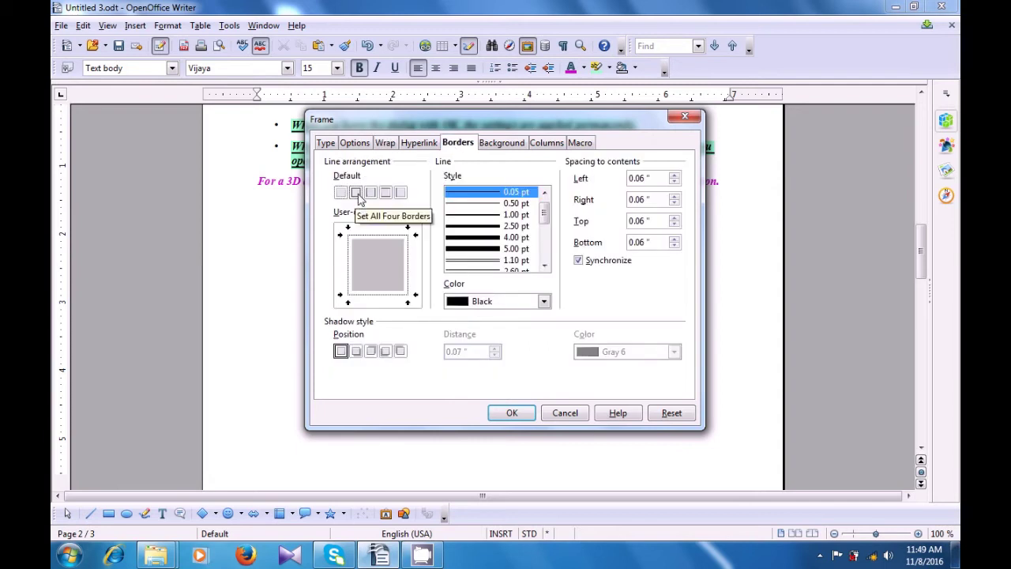
drag(543, 211, 544, 243)
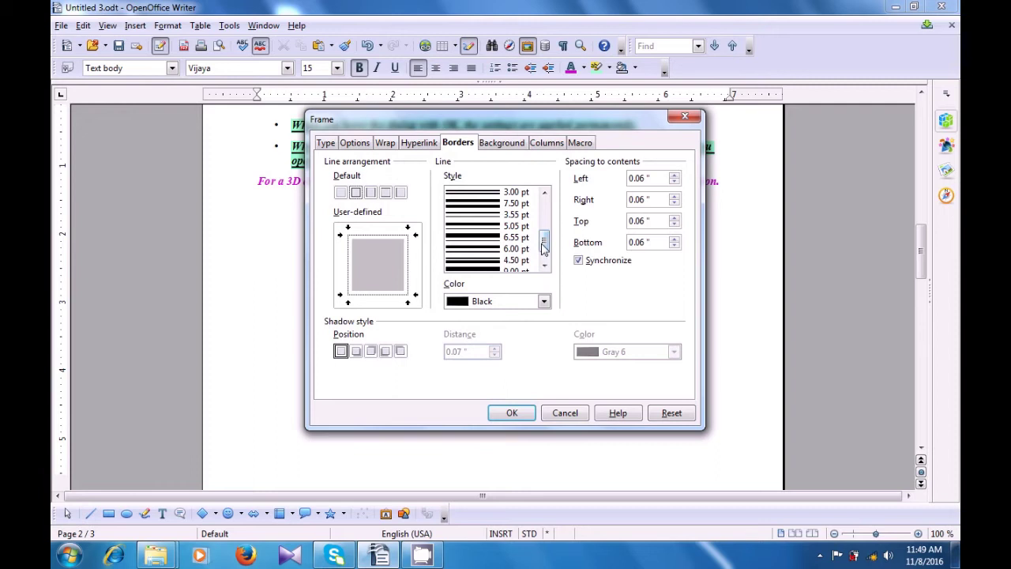
drag(542, 247, 542, 254)
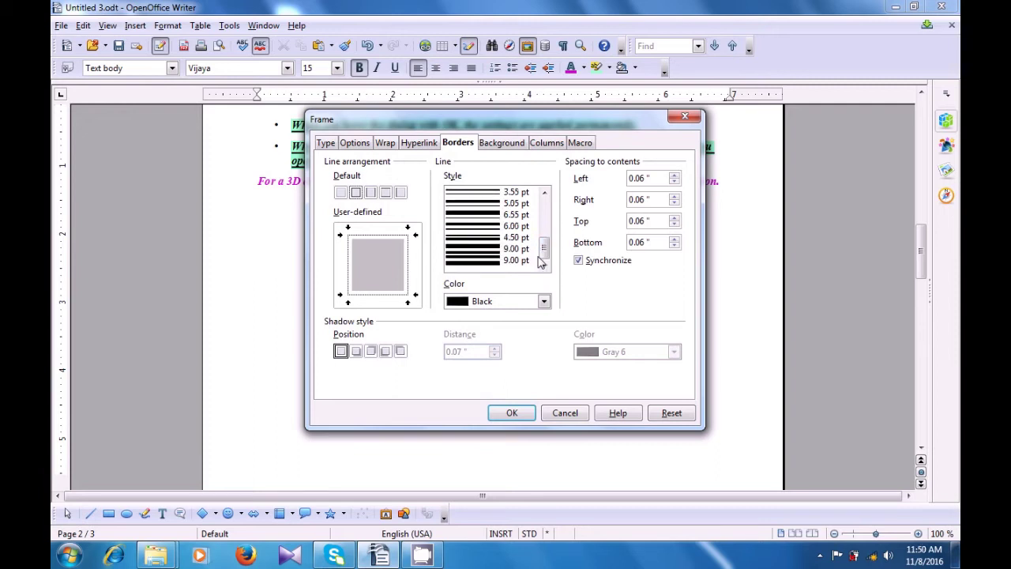
click(494, 239)
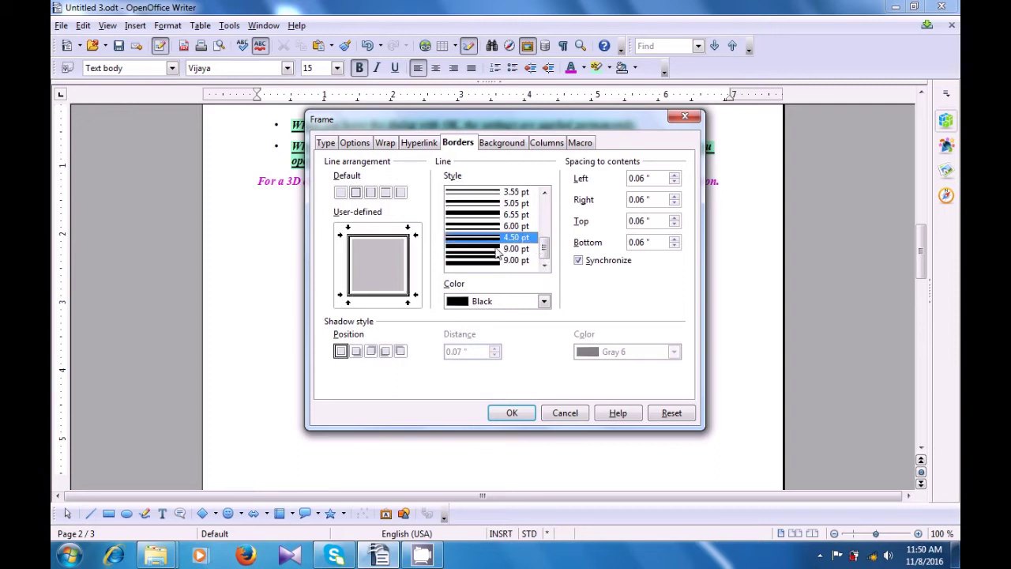
click(496, 250)
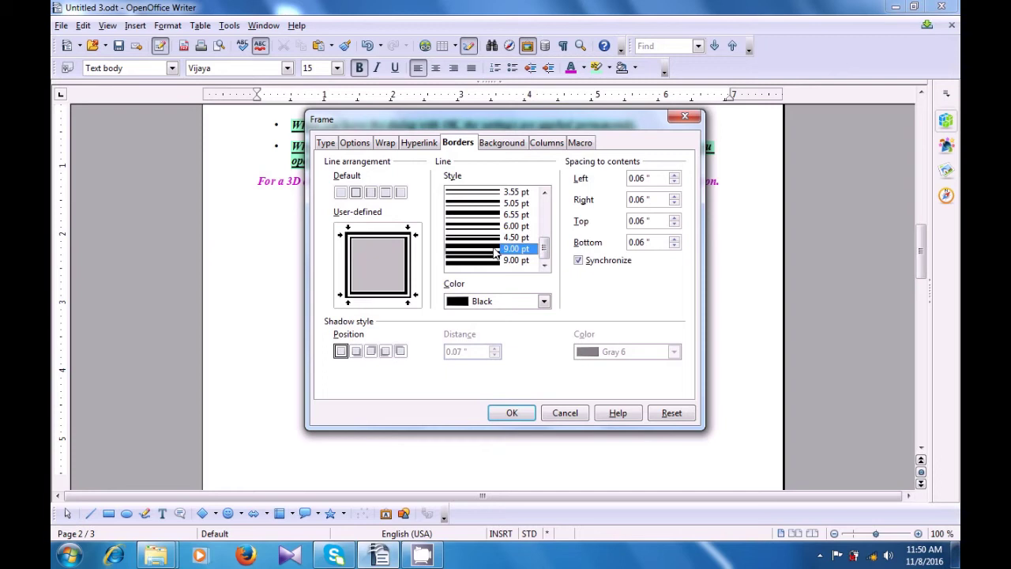
click(489, 263)
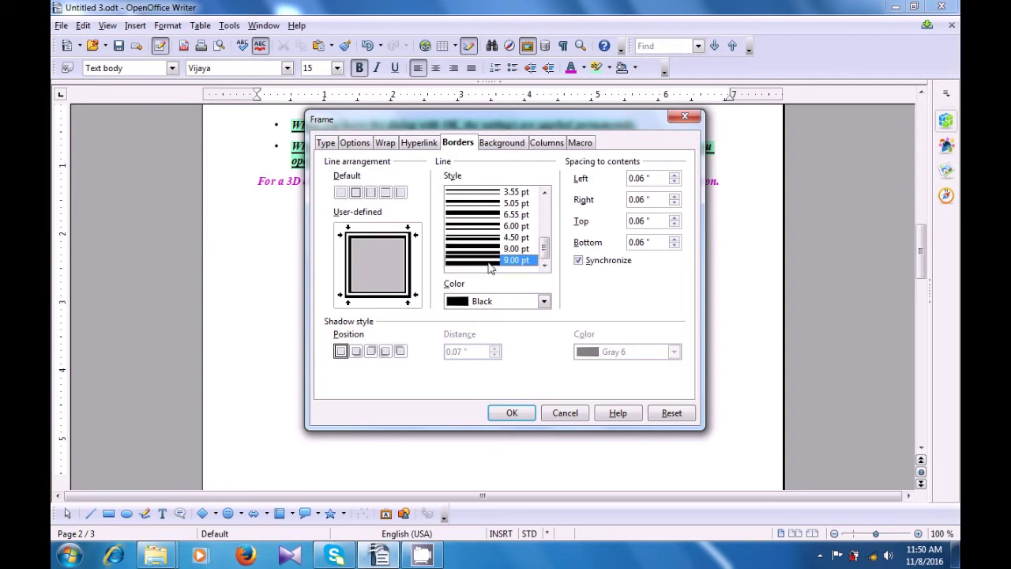
drag(544, 248, 543, 222)
click(493, 215)
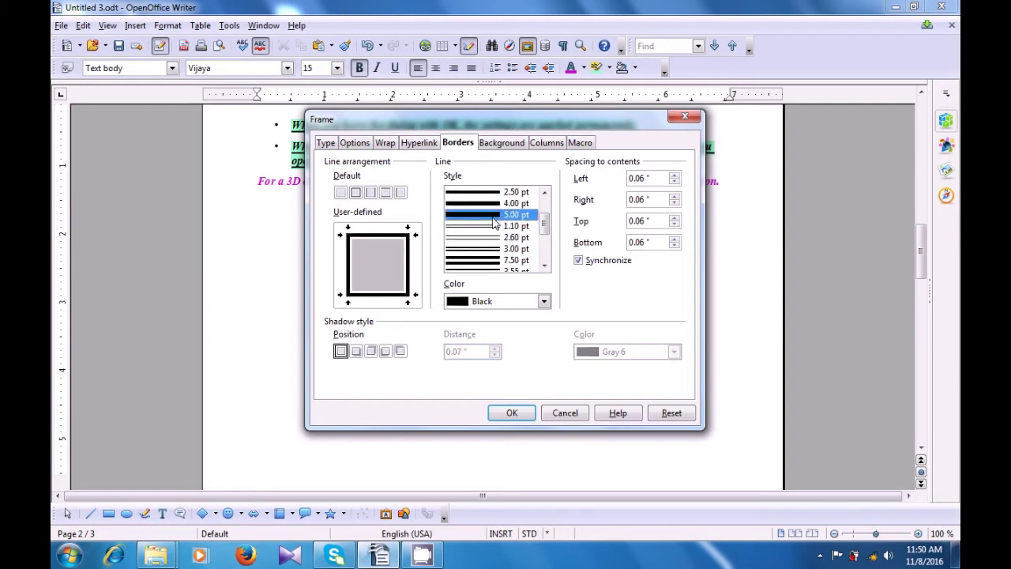
Set the frame's border color to Blue 3.
click(544, 302)
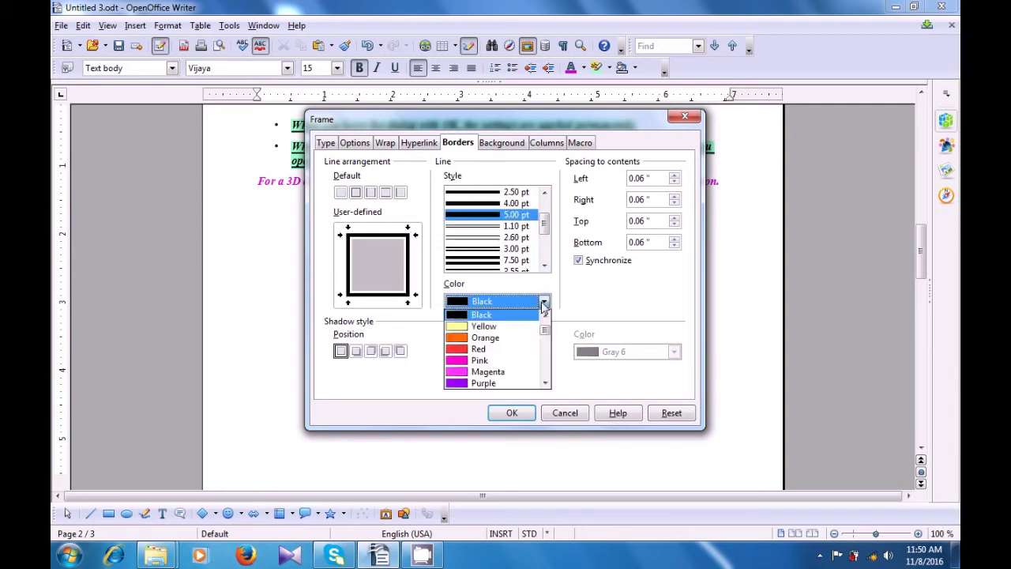
scroll(518, 344, down, 3)
scroll(518, 348, down, 8)
scroll(518, 348, up, 1)
scroll(518, 349, down, 2)
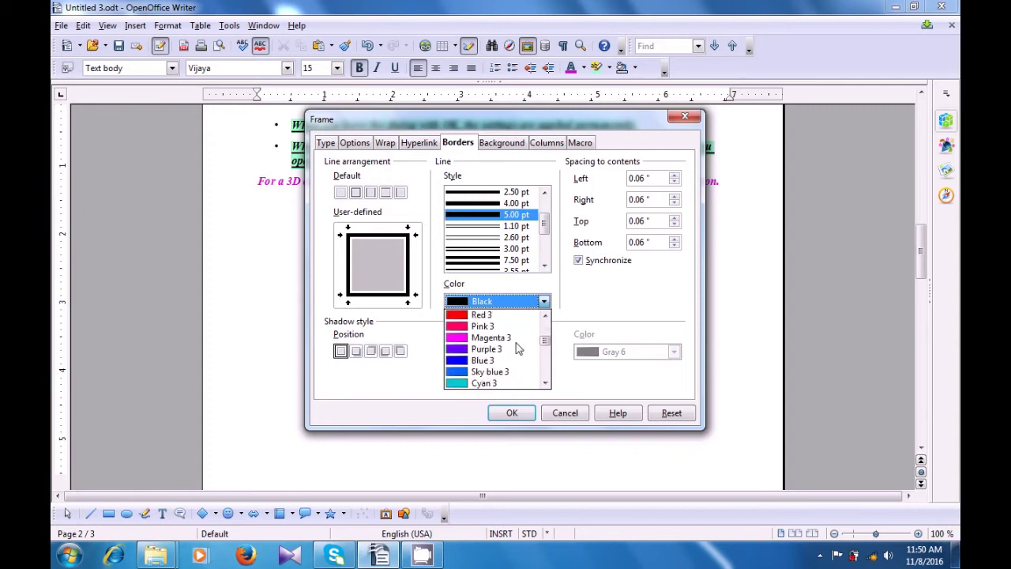
click(467, 362)
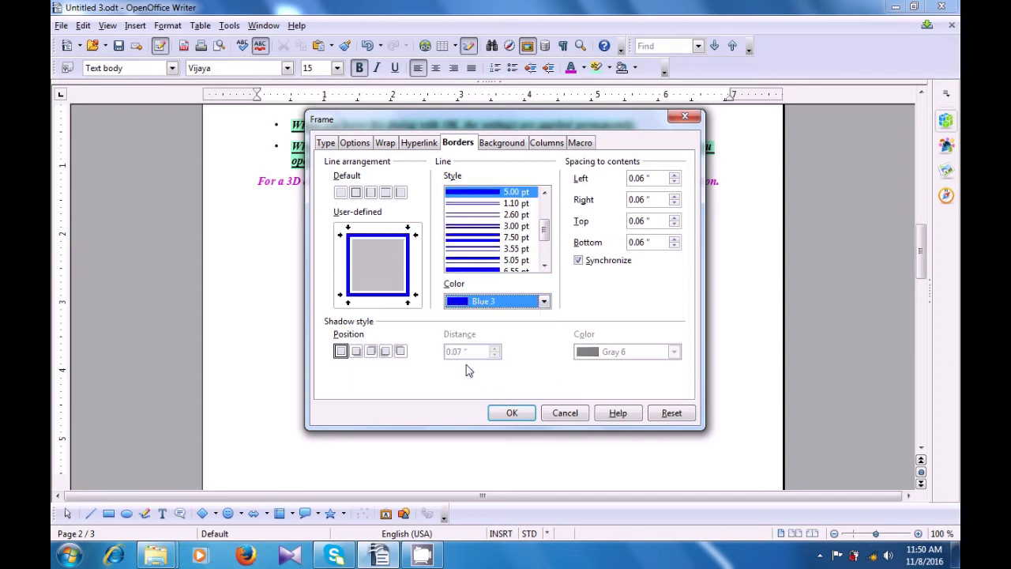
click(542, 302)
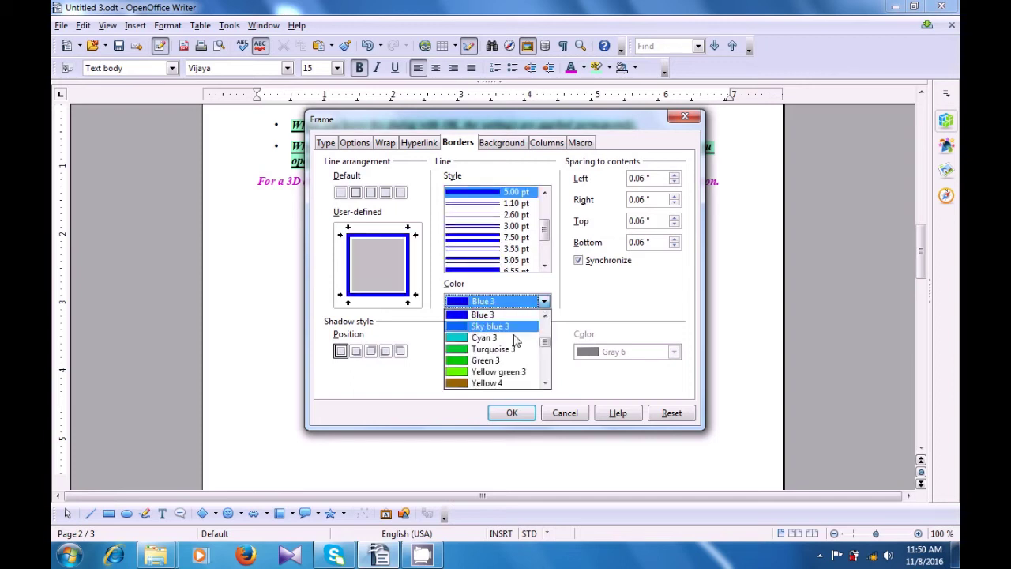
click(499, 315)
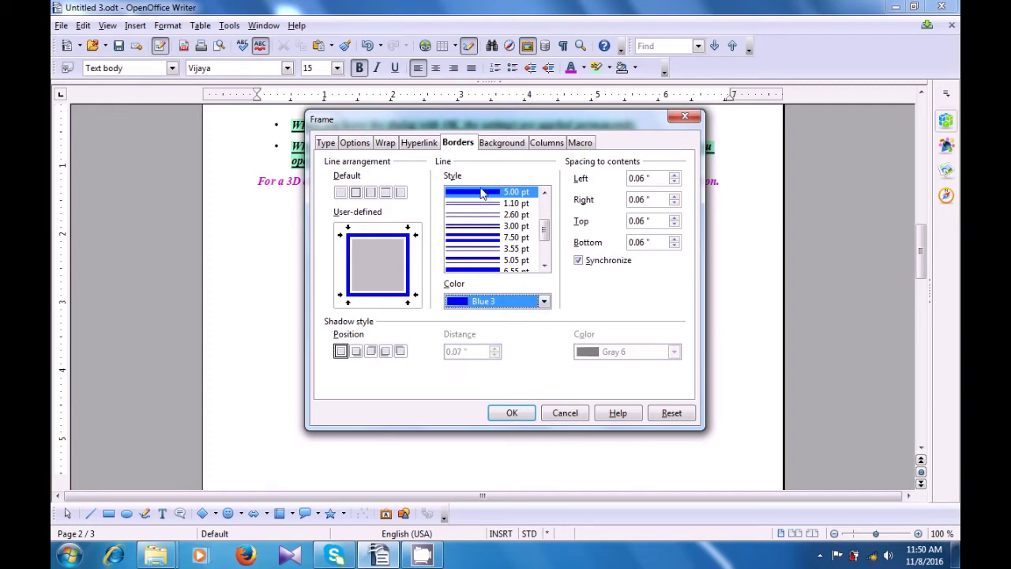
Give the frame an Orange 10 background color and insert it.
click(500, 144)
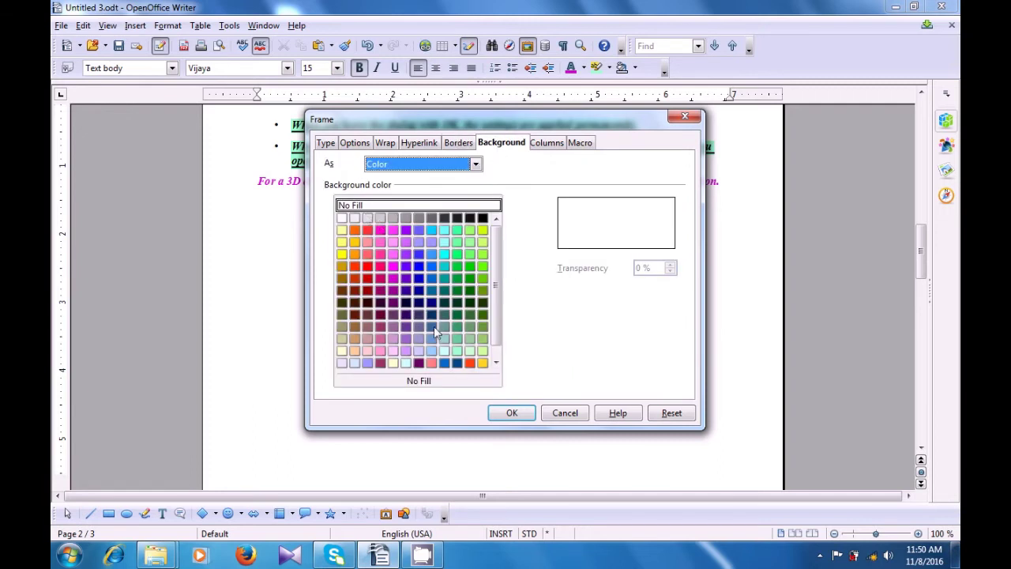
click(355, 351)
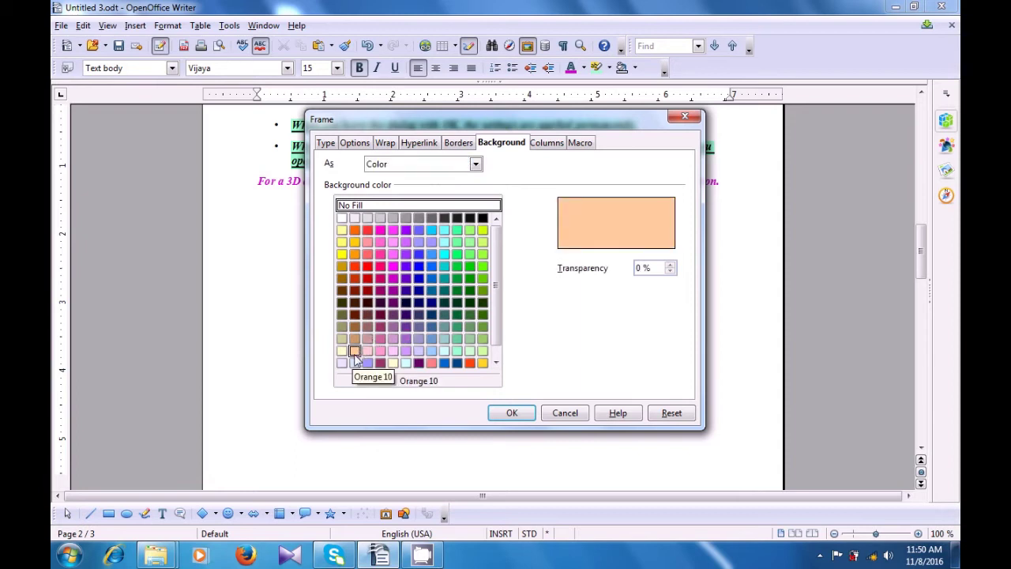
click(506, 415)
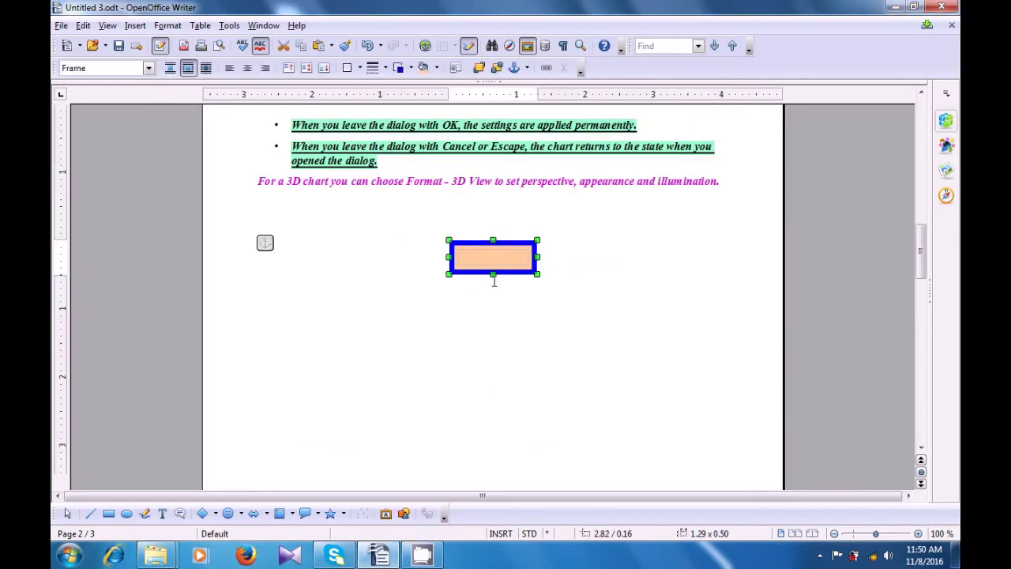
Enlarge the inserted frame to about 3.2 inches wide and 2.3 inches high.
drag(492, 275, 485, 351)
drag(537, 296, 630, 311)
mouse_move(400, 296)
mouse_down()
mouse_move(365, 296)
mouse_move(383, 296)
mouse_up()
drag(492, 353, 489, 393)
click(473, 452)
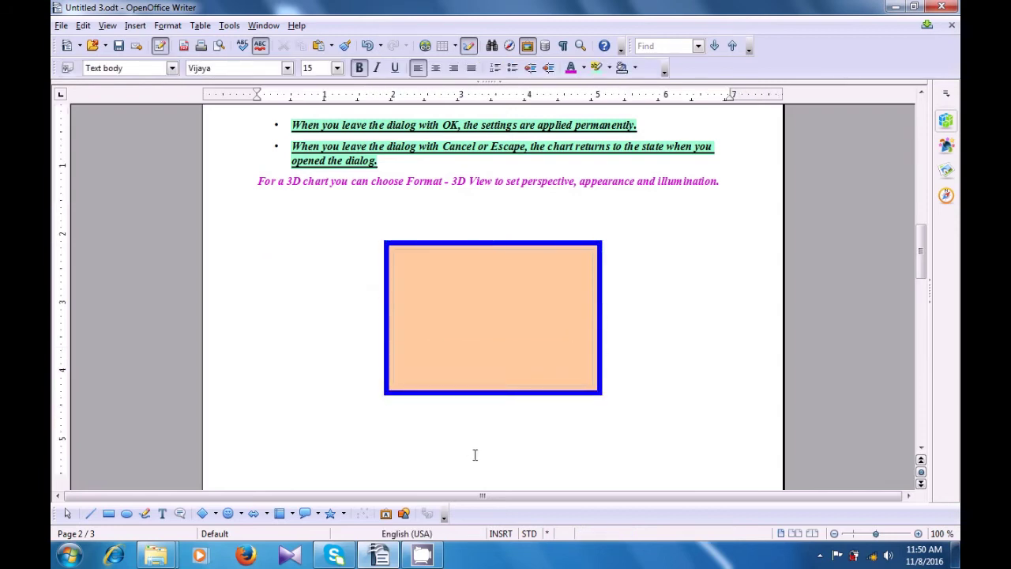
Enter the text "This class is eing" inside the orange frame.
click(413, 270)
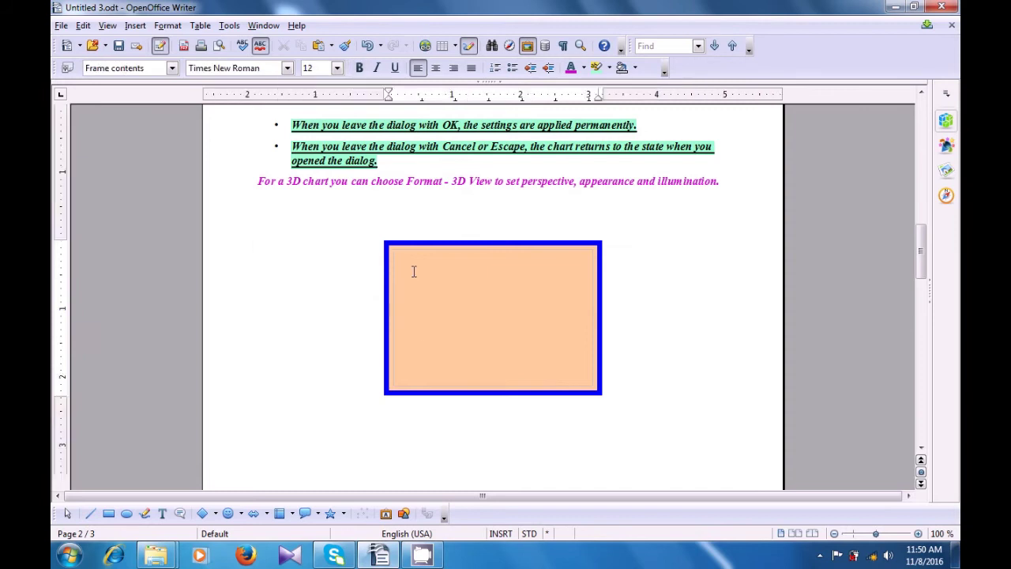
text(This class is eing)
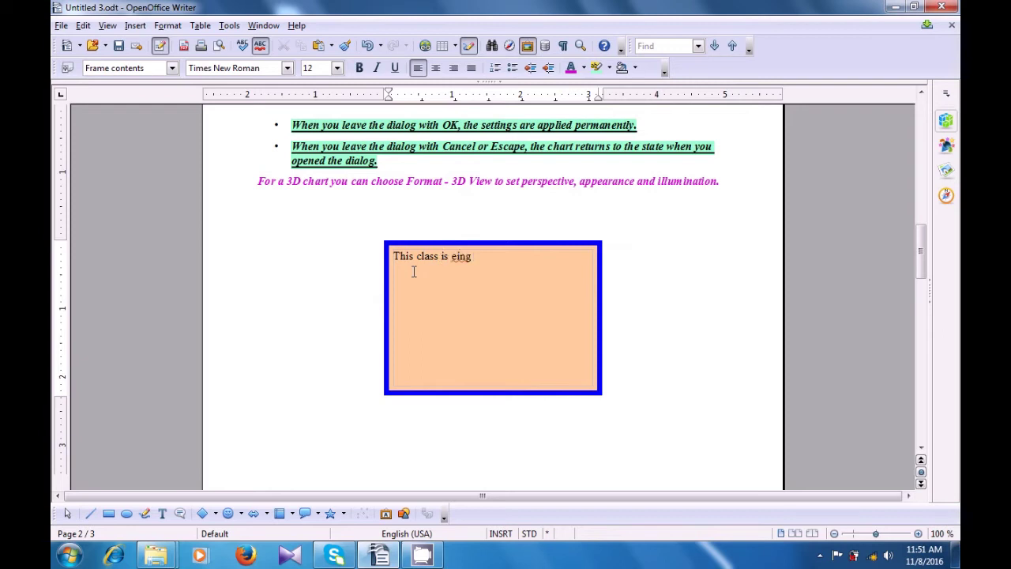
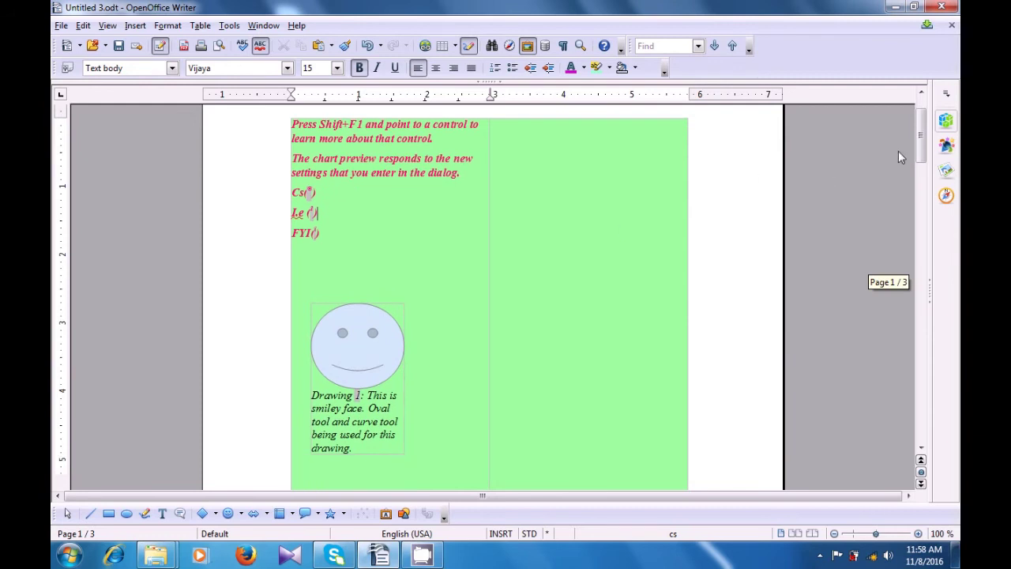
Add an empty line above the first bulleted sentence at the start of page 2.
drag(921, 152, 931, 241)
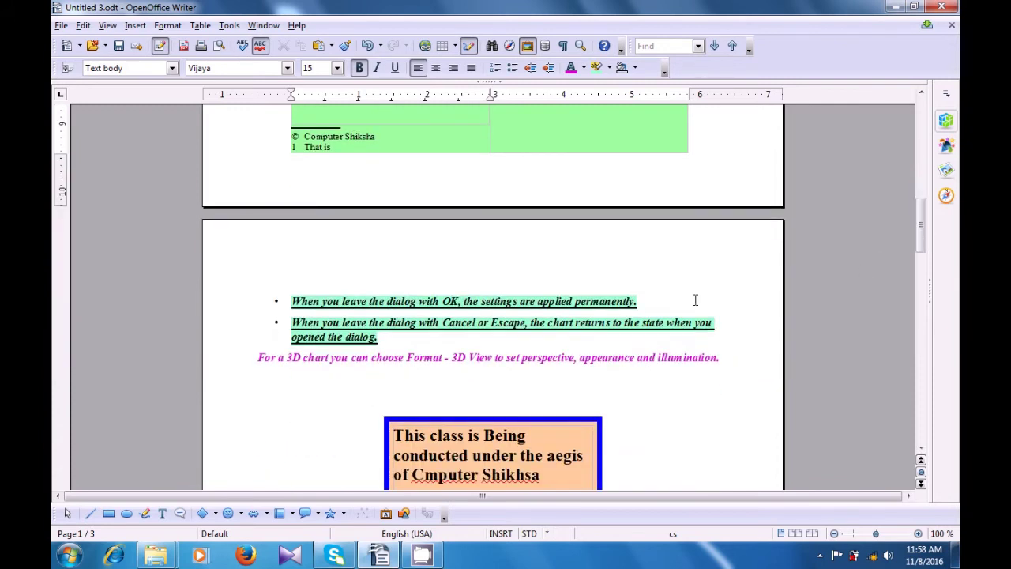
click(615, 319)
scroll(614, 316, down, 2)
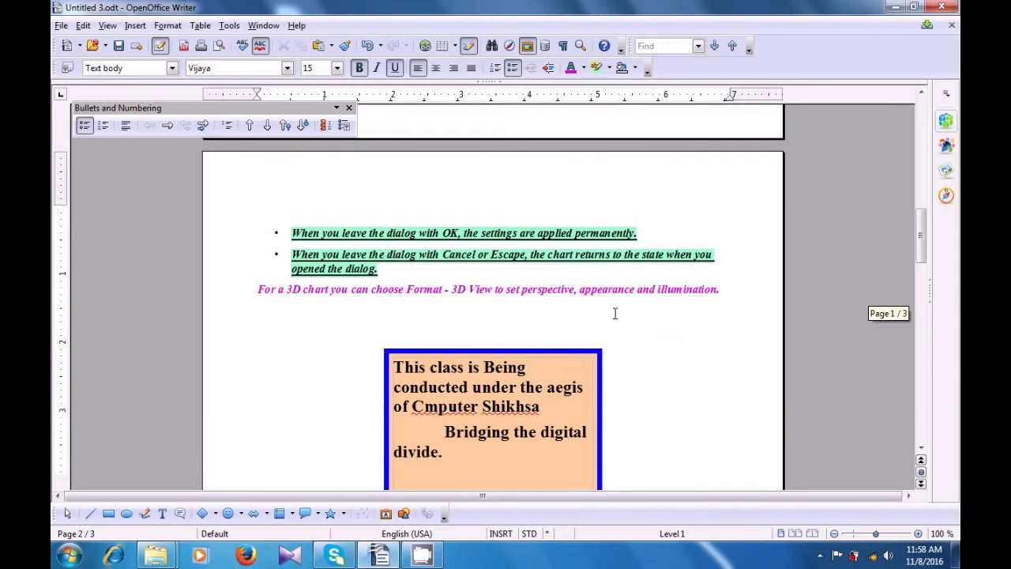
scroll(615, 313, down, 1)
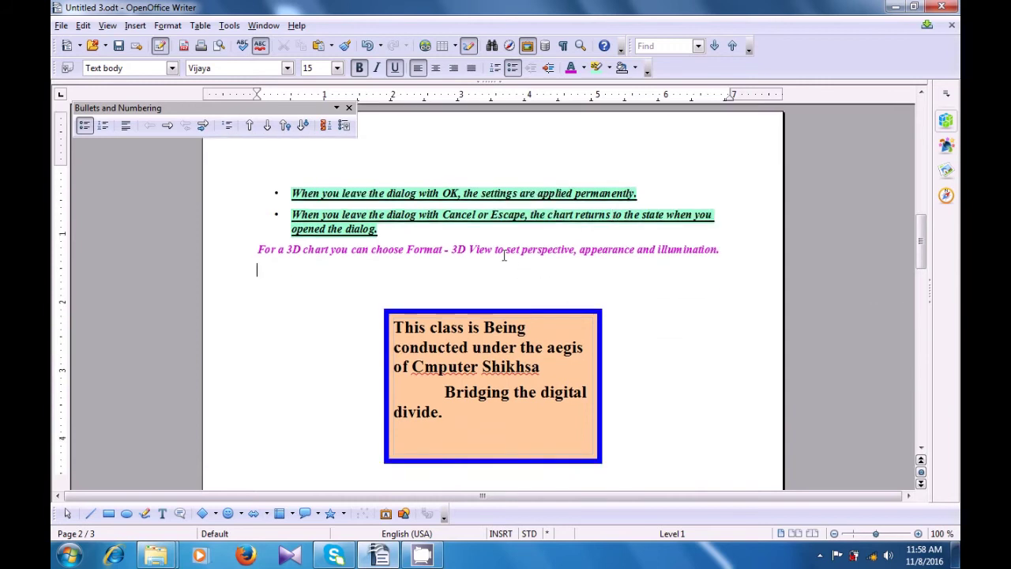
click(286, 194)
key(Return)
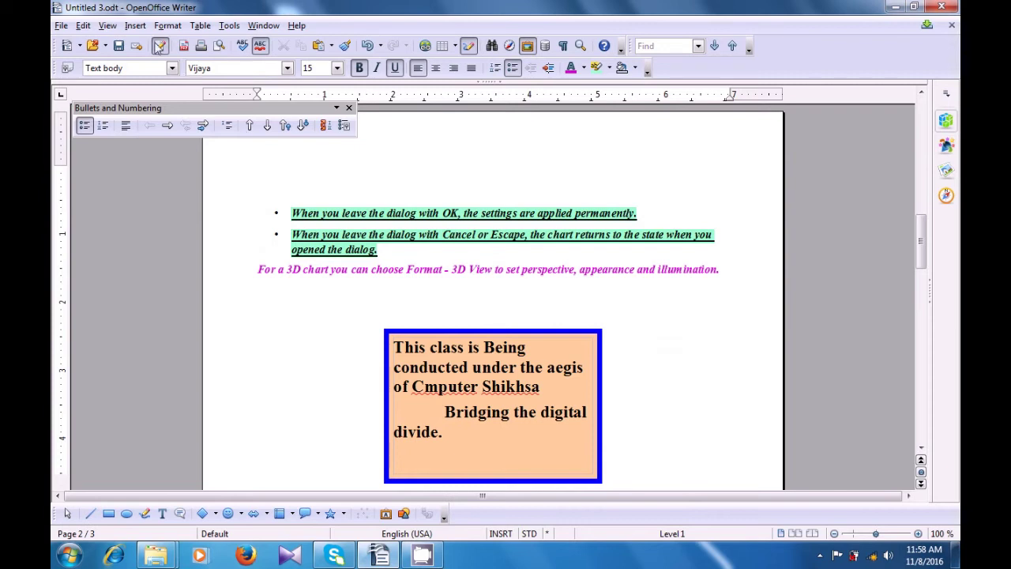
Insert a blue graphic horizontal rule on the empty line above the bulleted sentences of page 2.
click(136, 26)
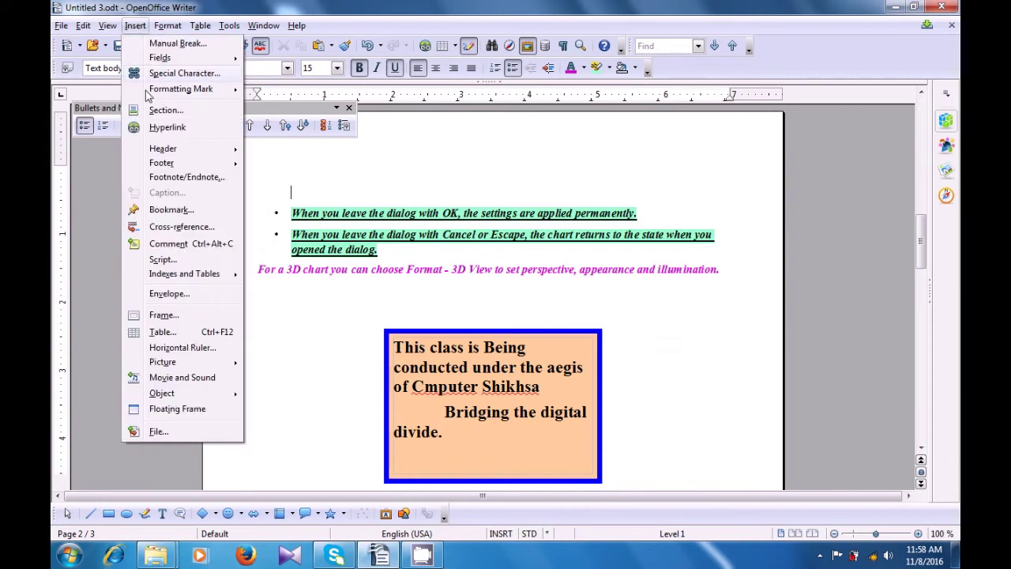
mouse_move(161, 151)
click(184, 347)
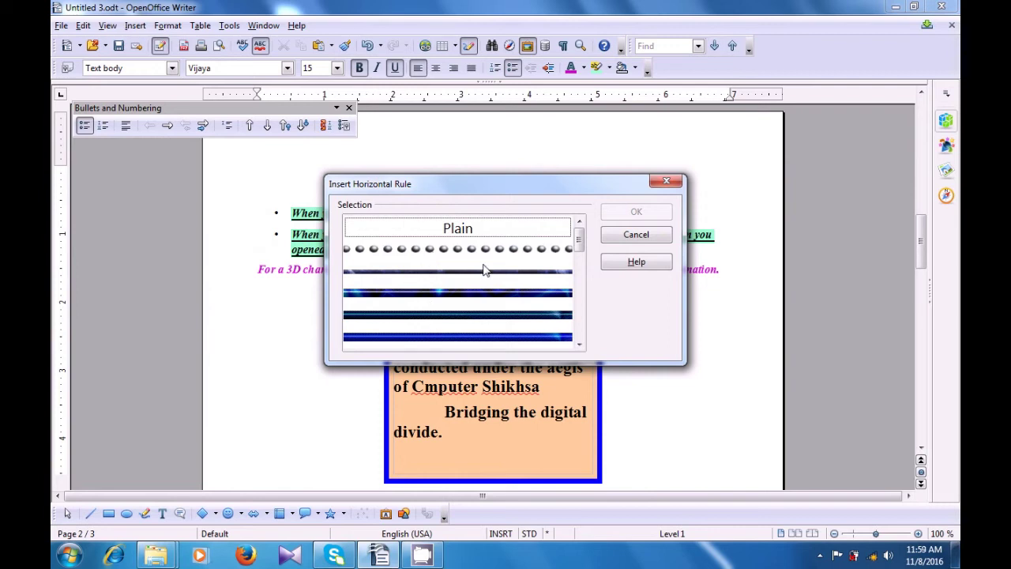
mouse_move(579, 248)
mouse_down()
mouse_move(579, 338)
mouse_move(579, 254)
mouse_up()
click(454, 267)
click(615, 213)
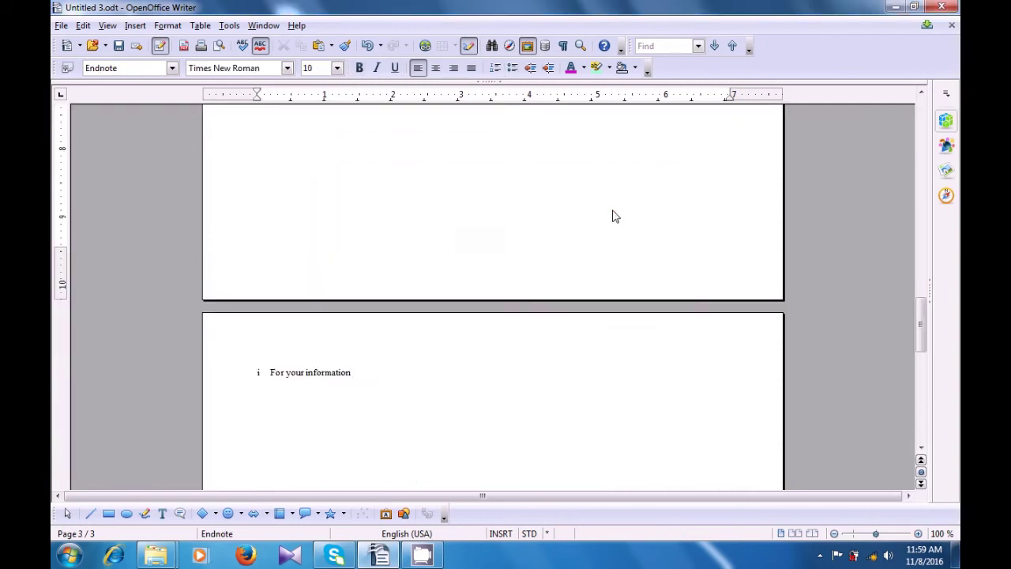
scroll(569, 234, up, 9)
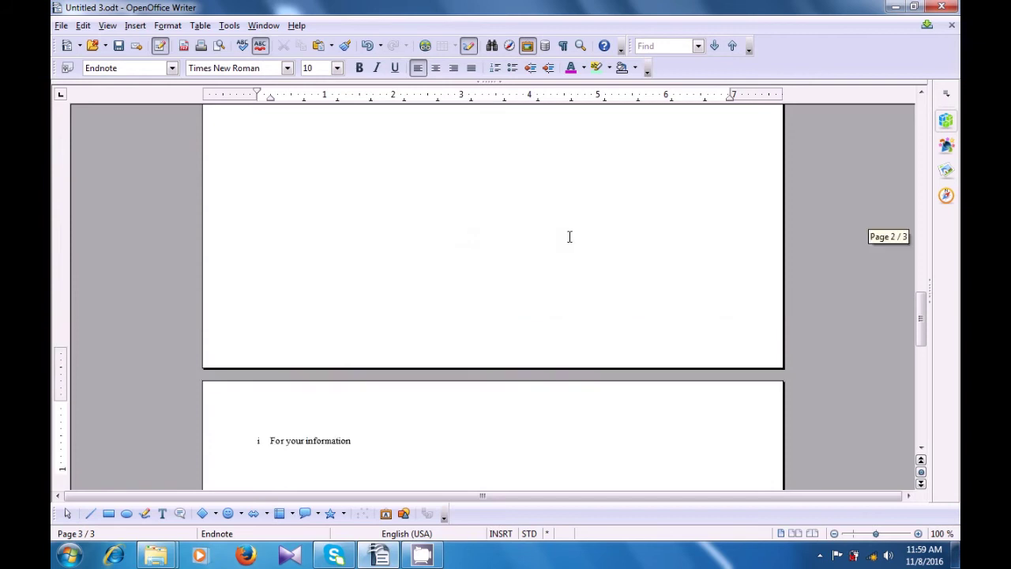
scroll(568, 235, up, 4)
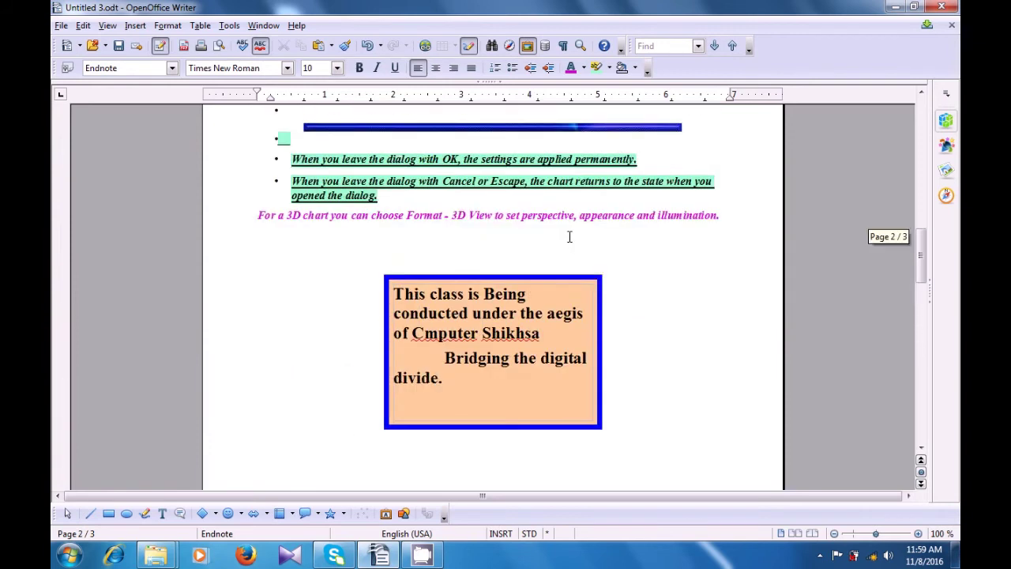
Insert the contents of the text template file "new" from the Desktop on an empty line below the orange frame.
click(351, 205)
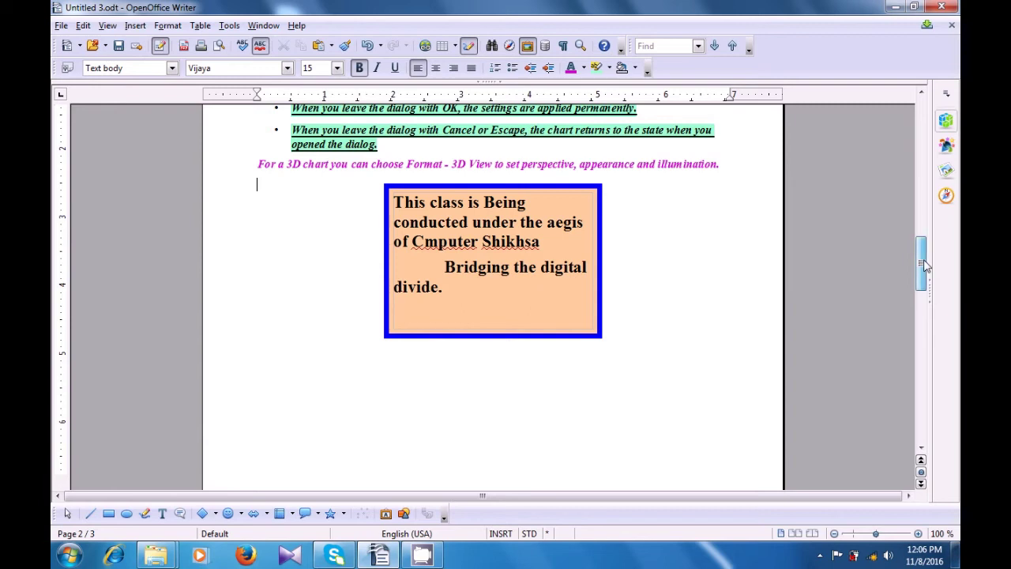
scroll(920, 272, up, 1)
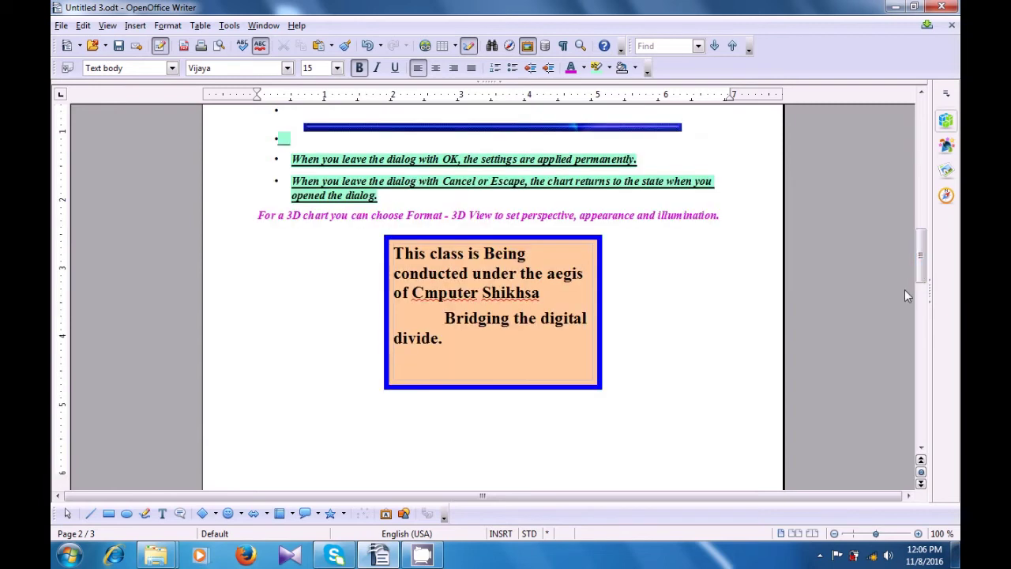
drag(925, 262, 924, 251)
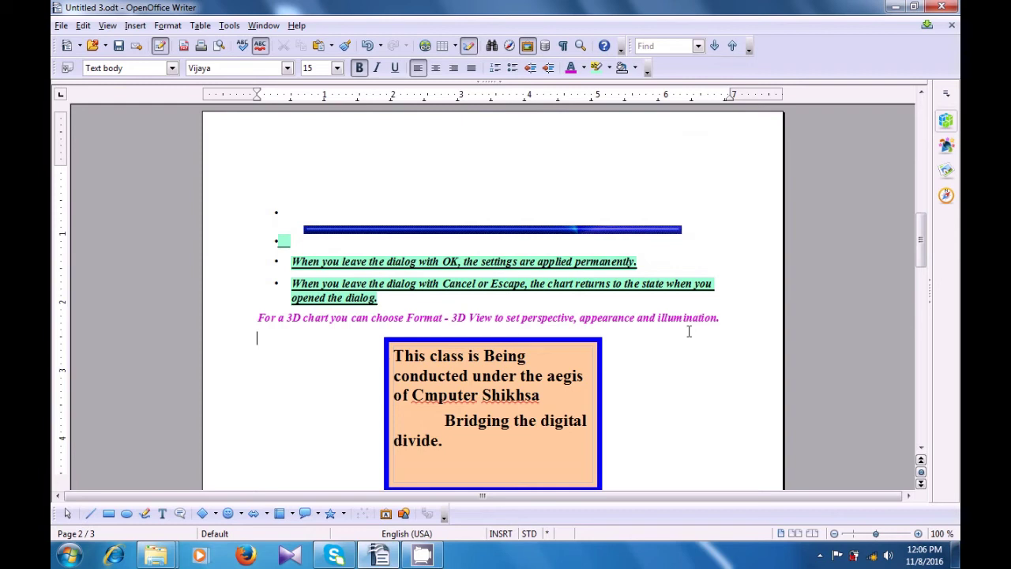
scroll(688, 331, down, 3)
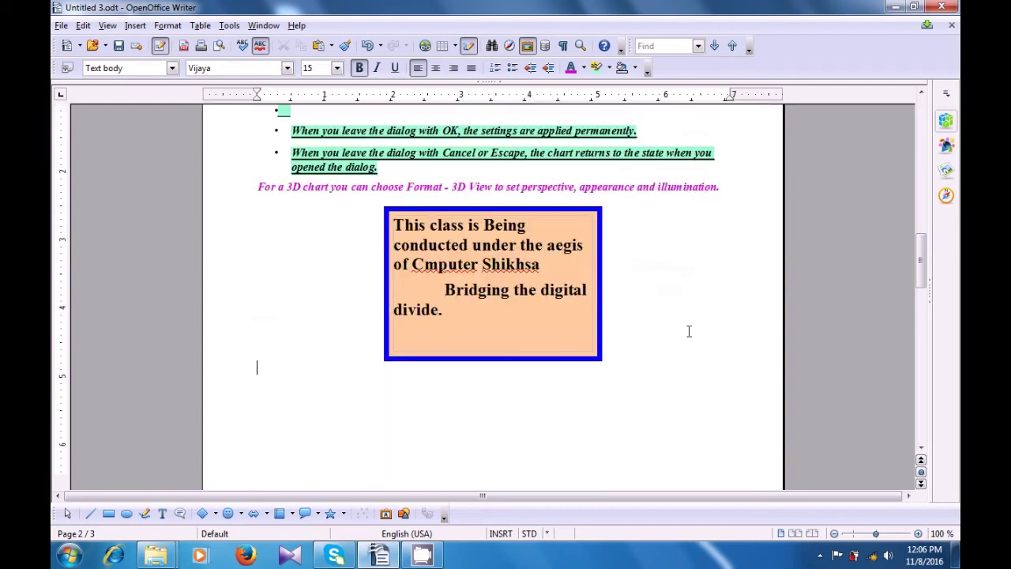
scroll(689, 331, down, 3)
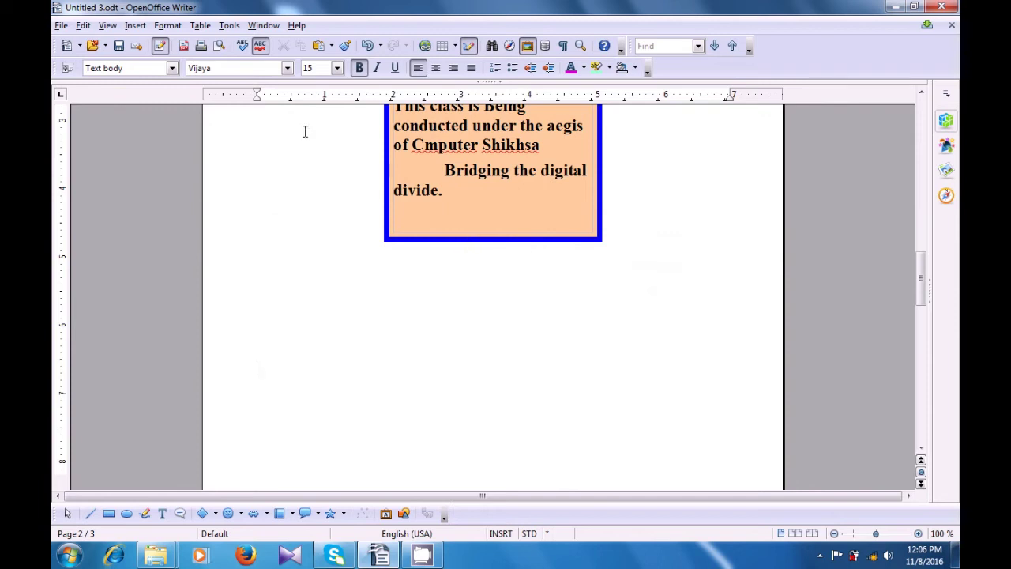
click(139, 26)
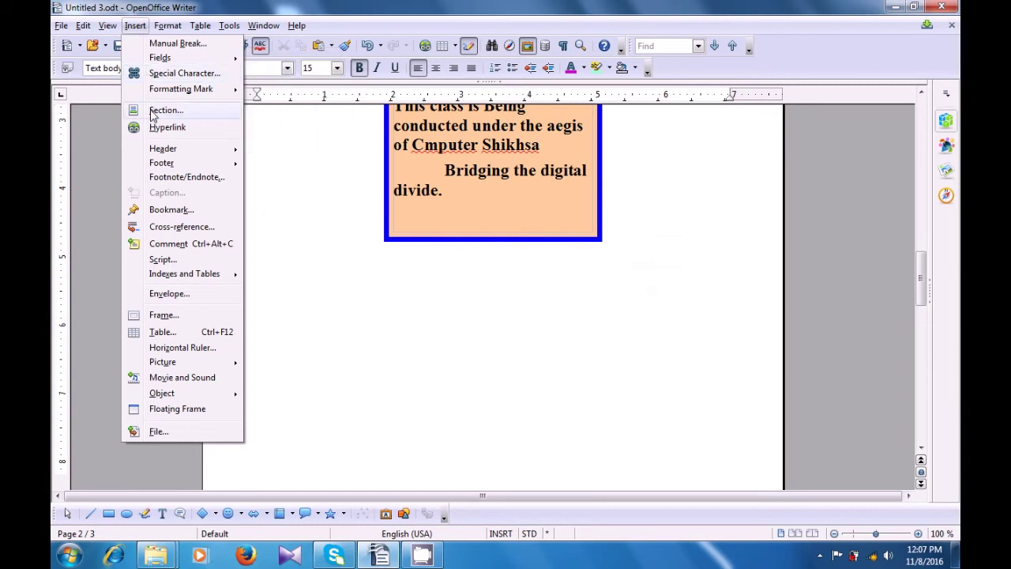
click(155, 432)
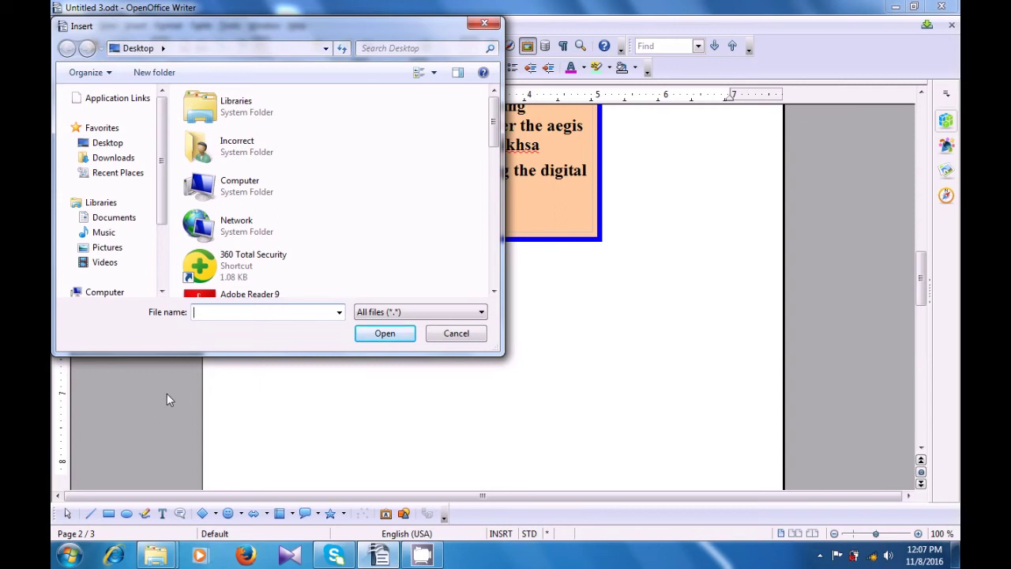
click(117, 145)
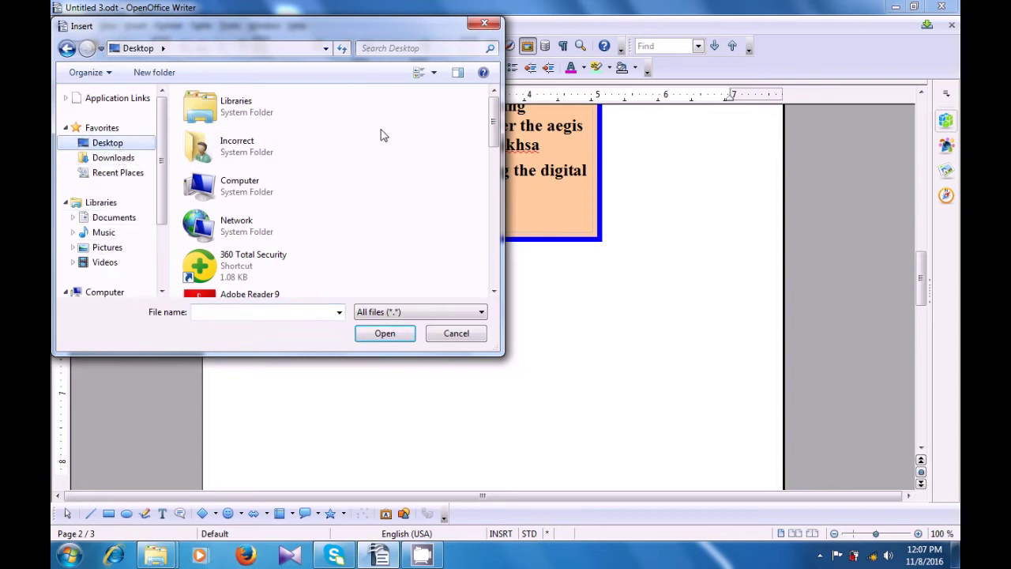
drag(493, 116, 502, 225)
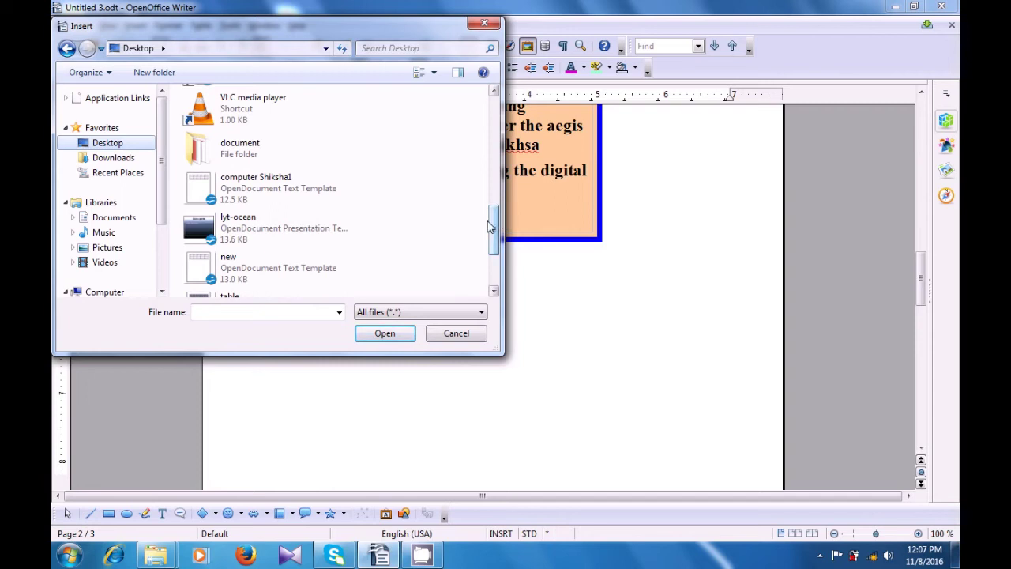
click(253, 270)
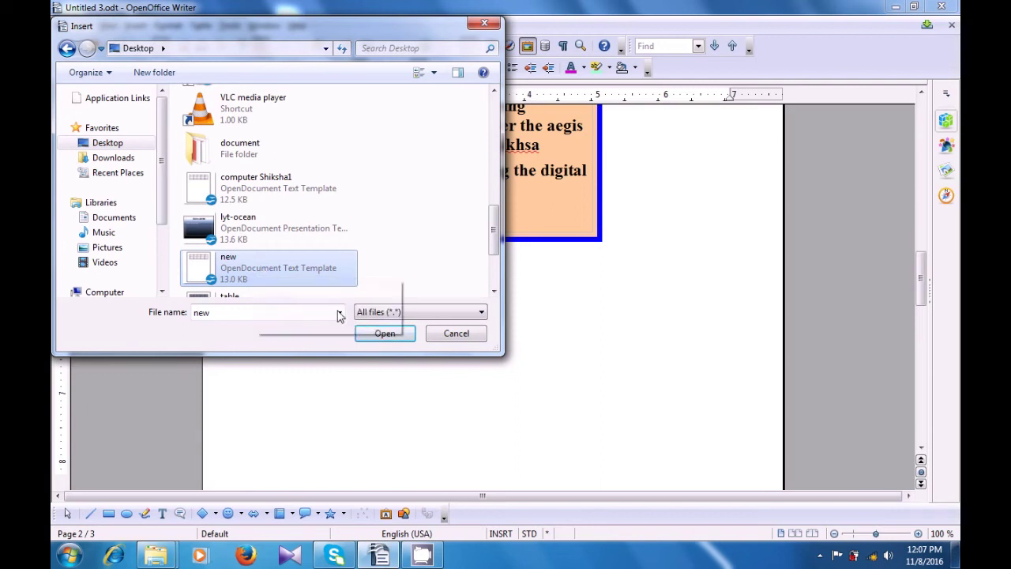
click(384, 333)
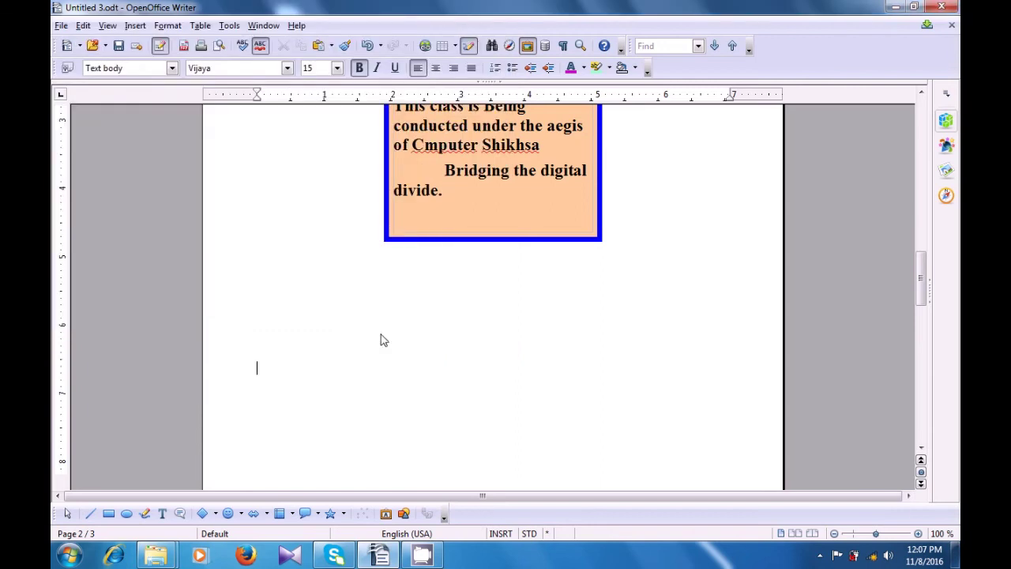
Examine the inserted student results table and the content above it on page 2.
scroll(382, 321, up, 5)
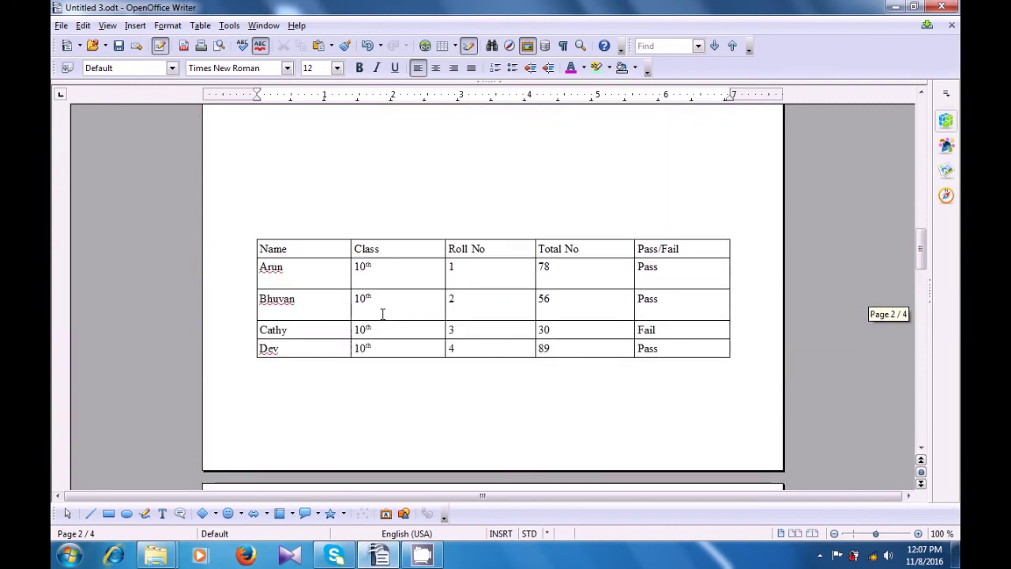
scroll(382, 314, up, 3)
scroll(383, 314, down, 1)
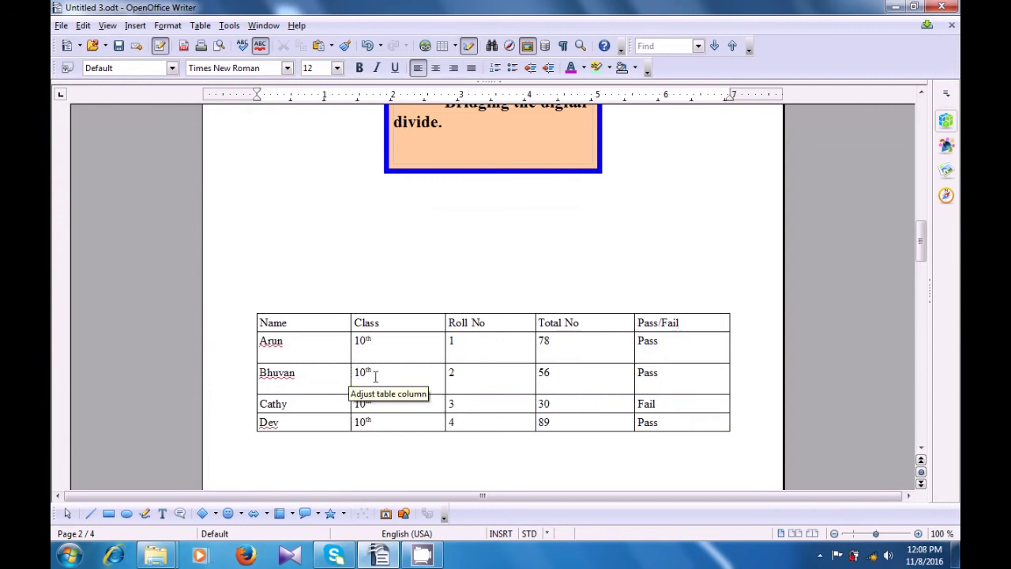
scroll(387, 366, up, 3)
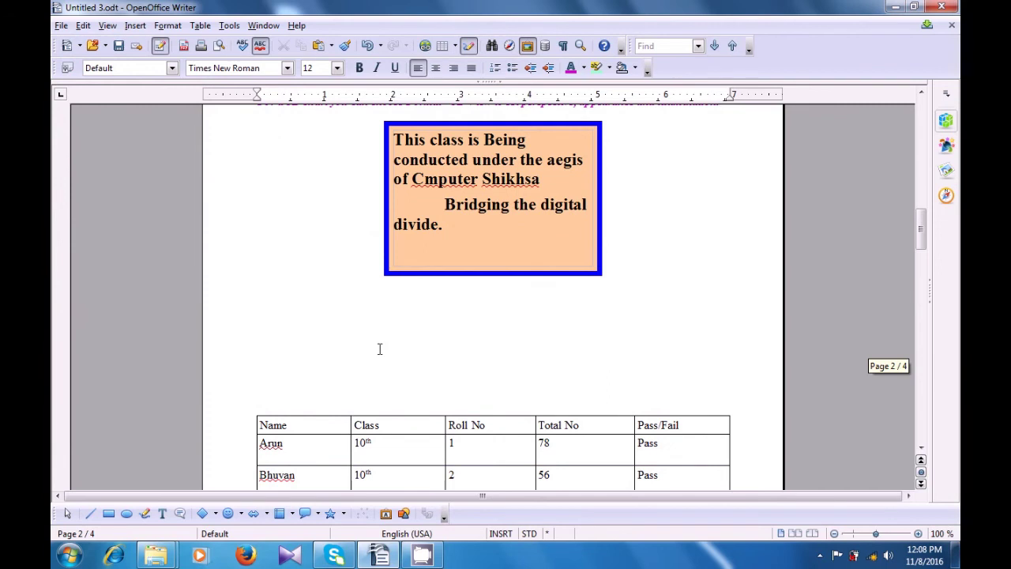
scroll(379, 348, down, 3)
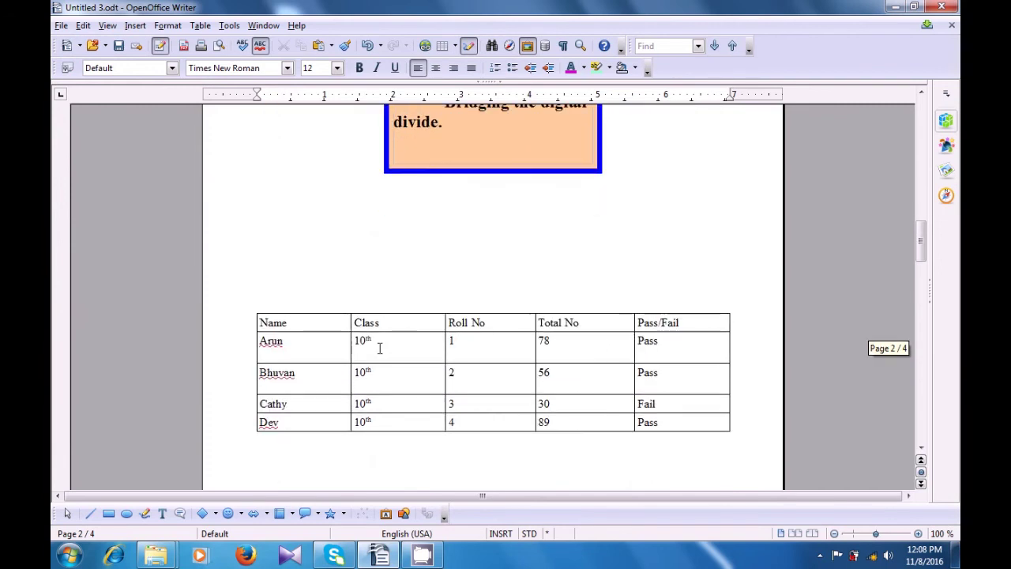
scroll(380, 348, up, 11)
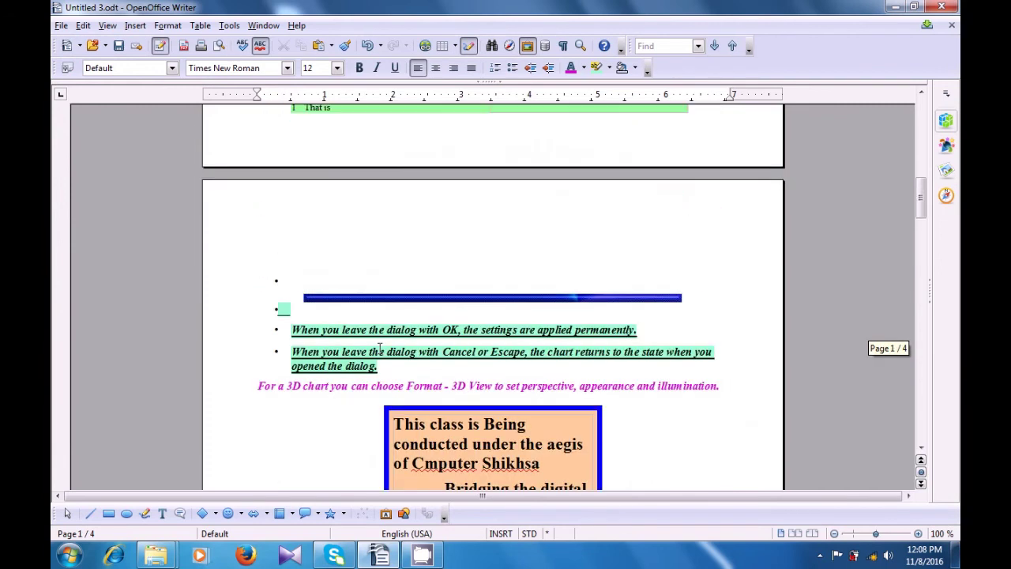
scroll(380, 348, down, 2)
scroll(379, 348, down, 10)
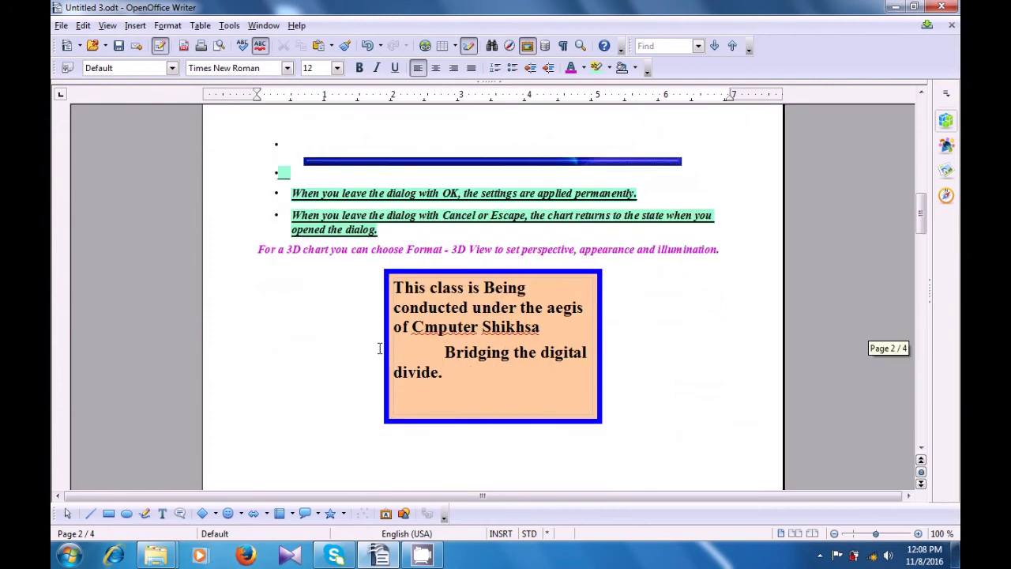
click(385, 359)
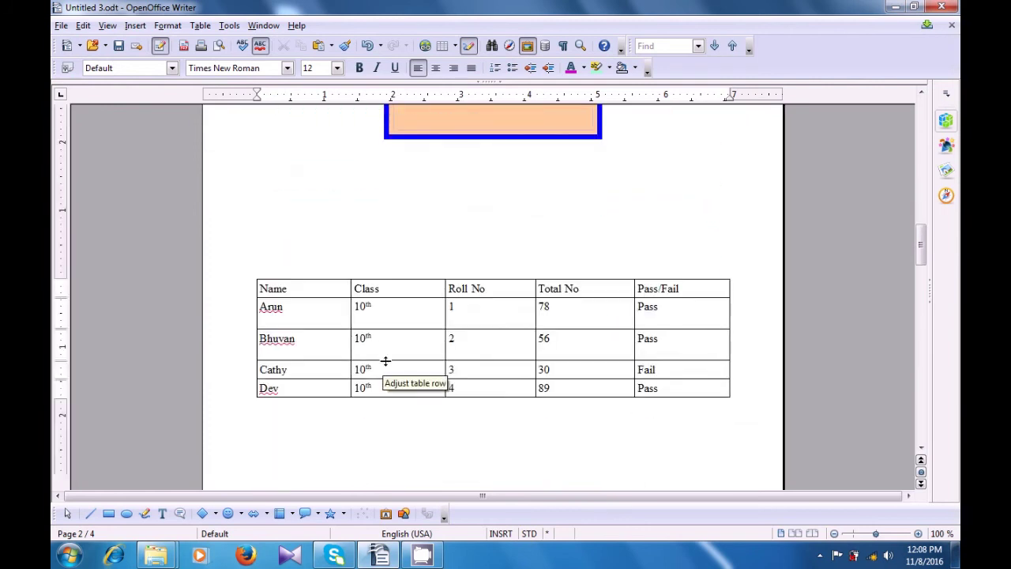